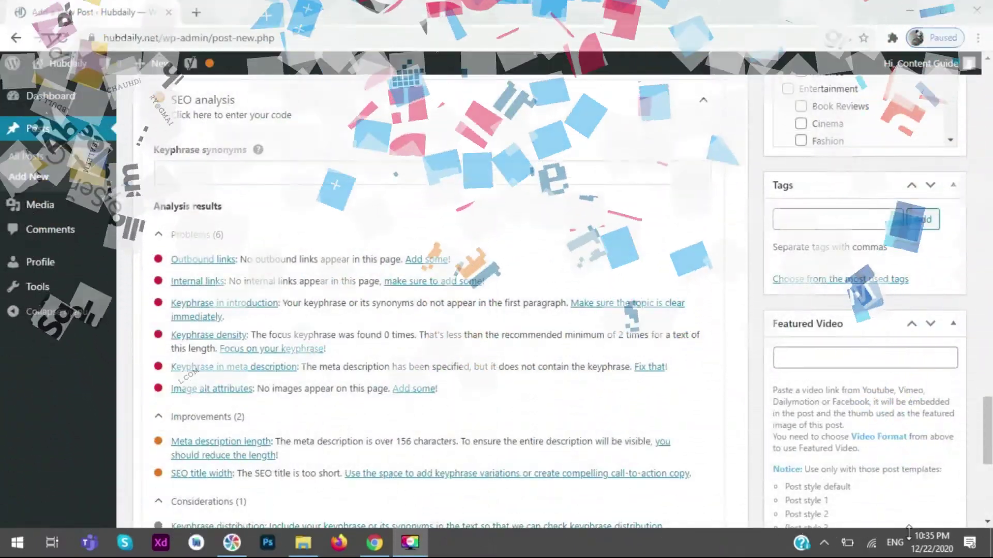
Look through the draft post from its Yoast SEO analysis and Google preview to the body text and title.
scroll(709, 443, "up", 10)
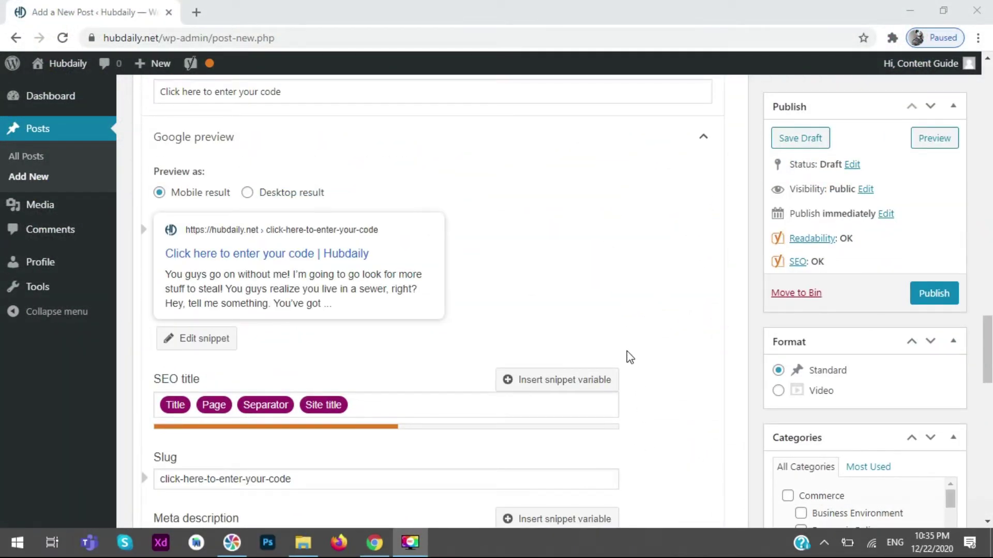
scroll(641, 320, "up", 5)
scroll(685, 361, "up", 5)
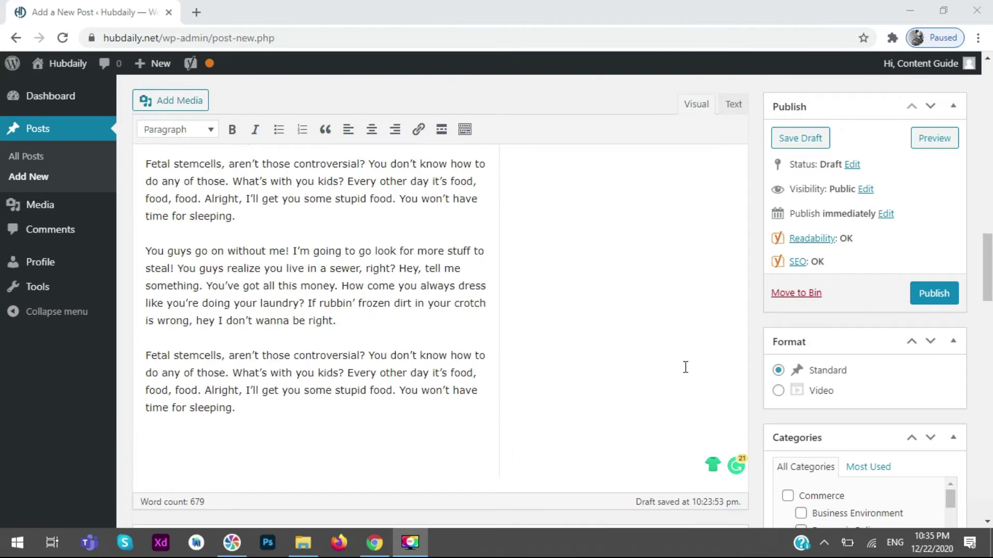
scroll(698, 346, "up", 2)
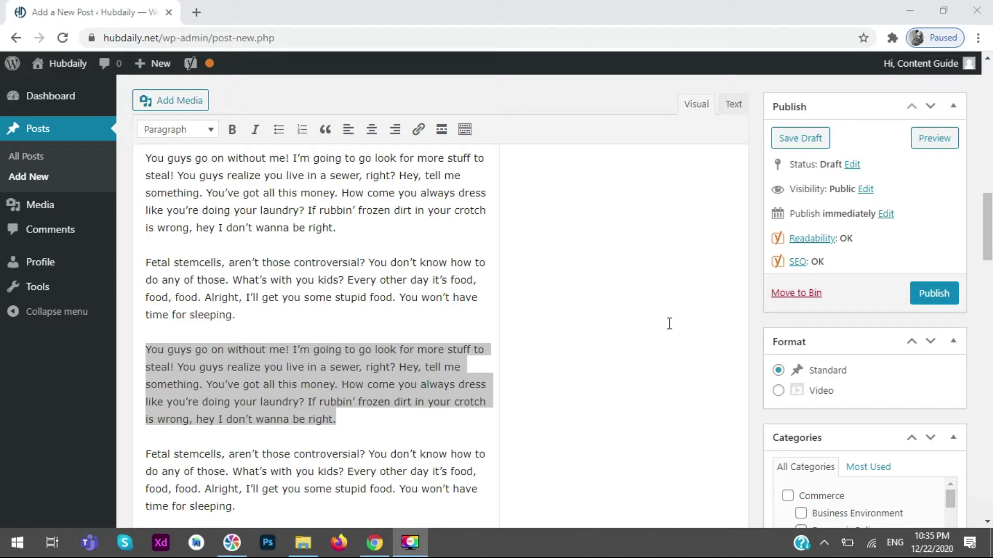
left_click(656, 310)
scroll(584, 326, "down", 2)
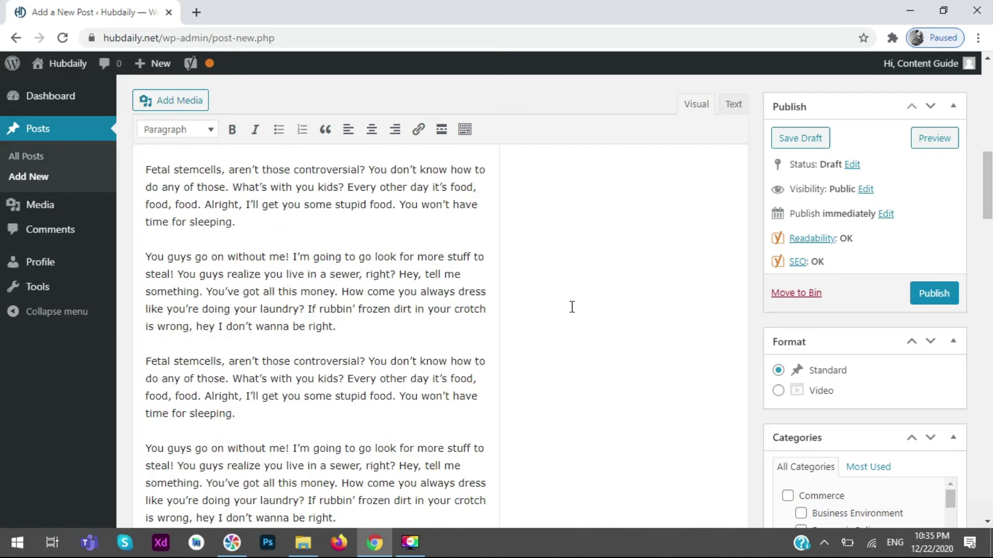
scroll(572, 292, "down", 3)
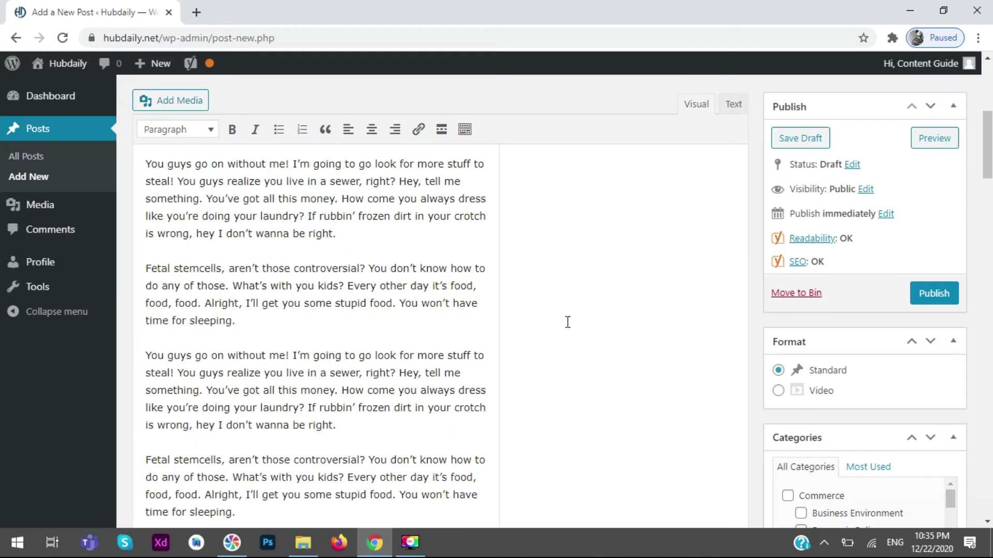
scroll(566, 308, "up", 2)
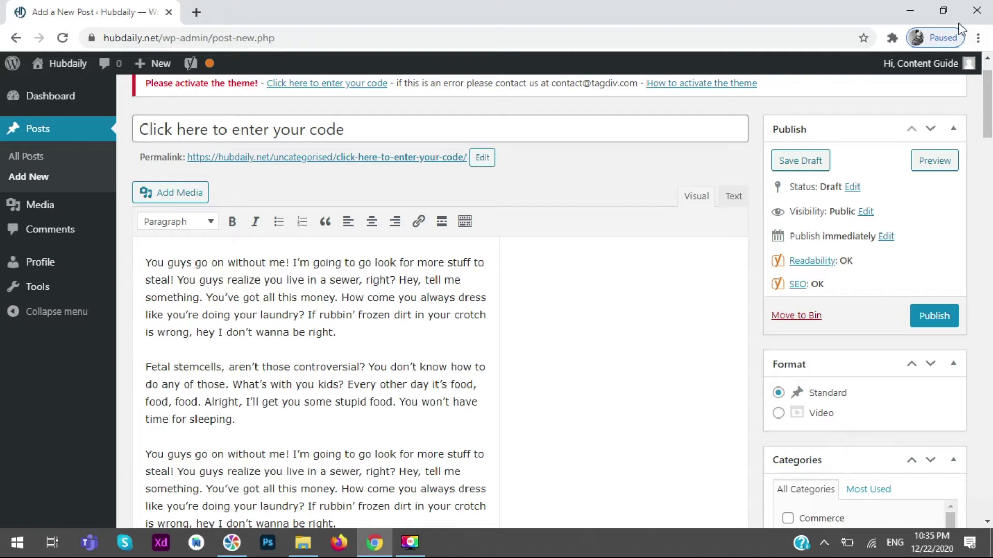
scroll(534, 270, "up", 1)
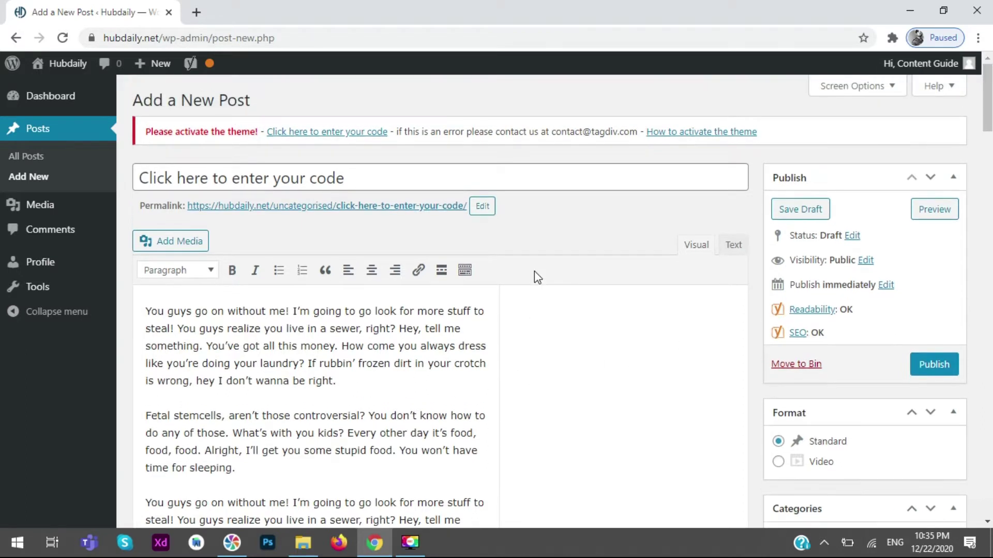
scroll(534, 339, "down", 8)
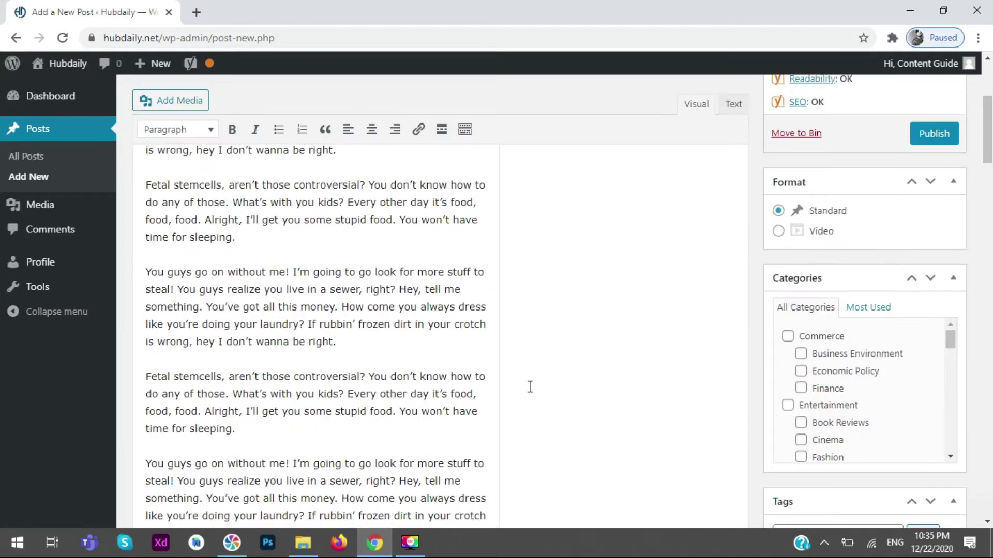
scroll(541, 356, "down", 7)
scroll(208, 208, "up", 15)
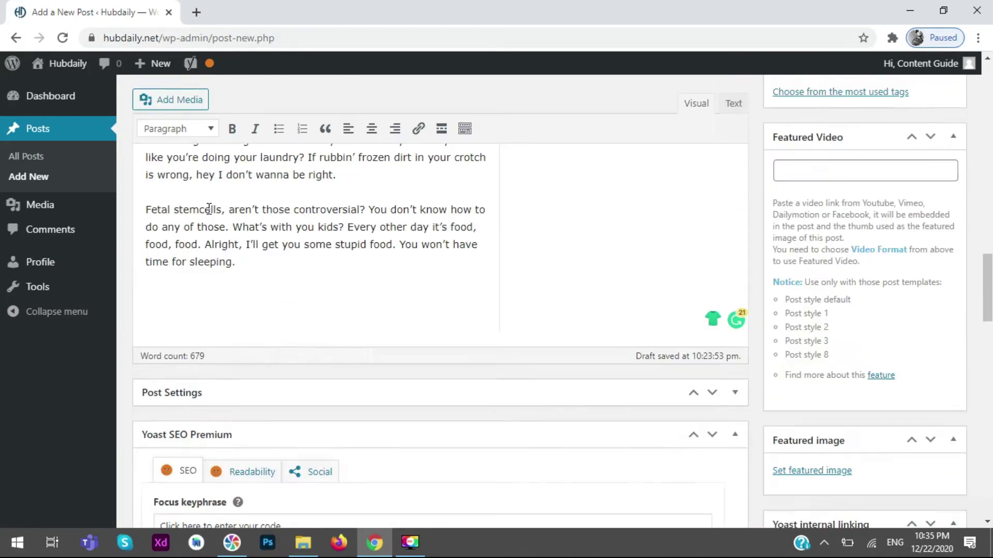
Delete all of the post's body text and clear its title.
key("ctrl+a")
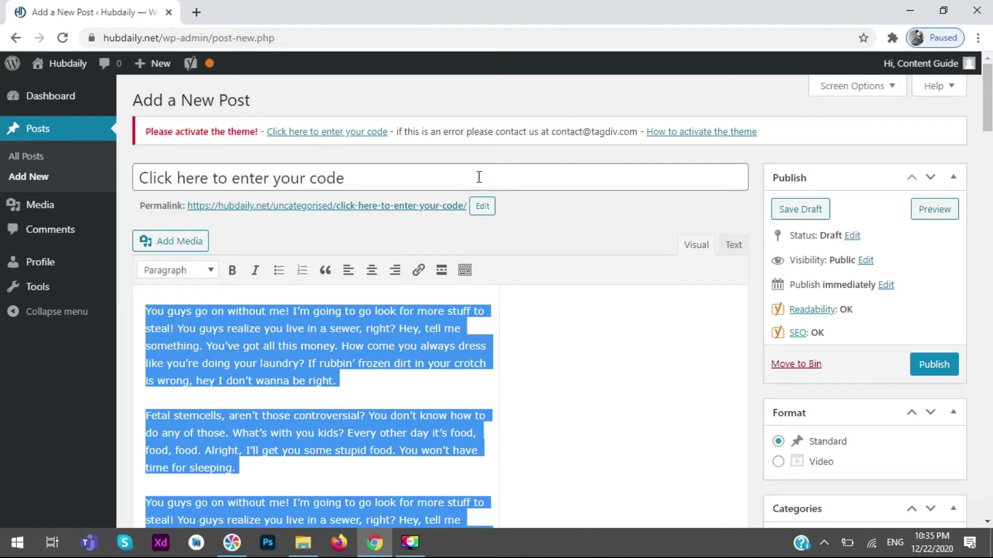
key("BackSpace")
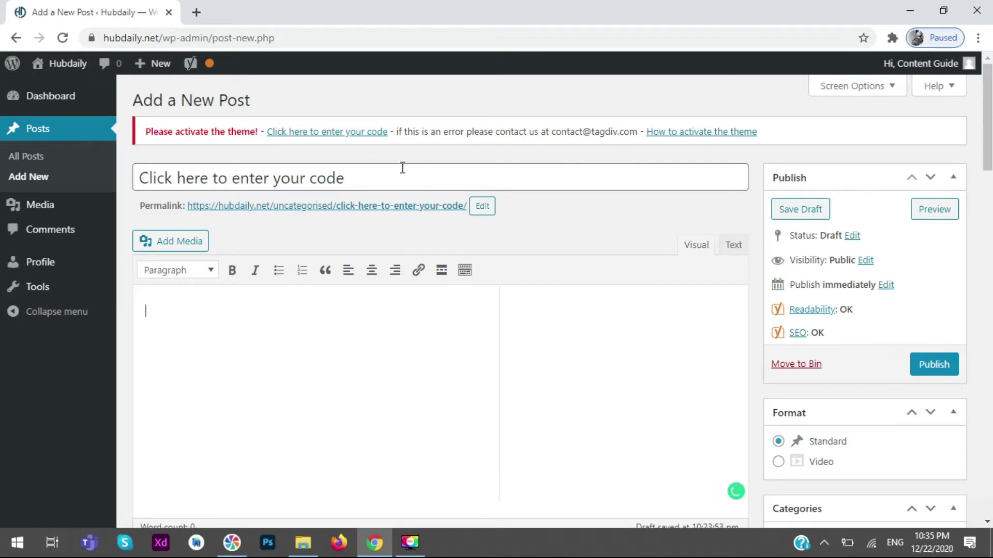
triple_click(401, 166)
key("BackSpace")
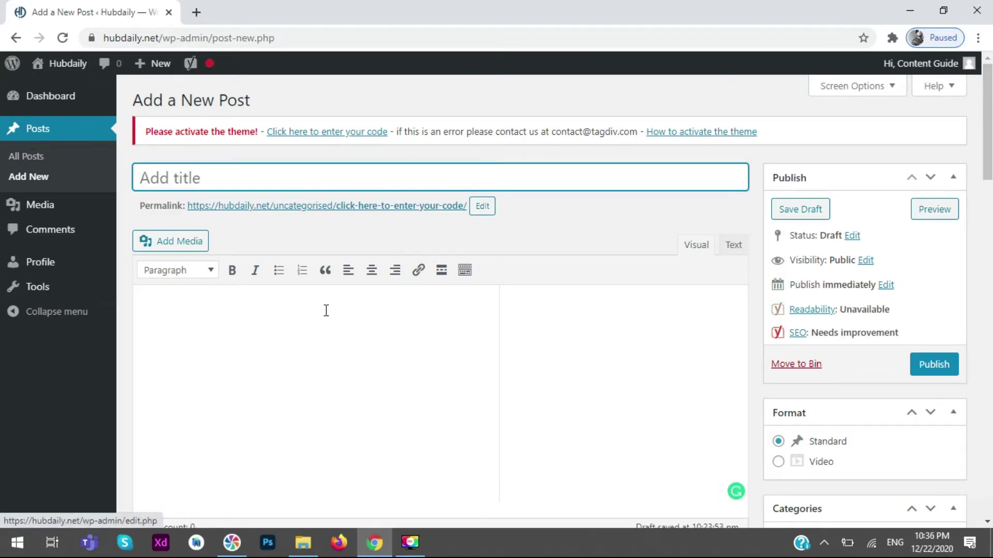
Look over the emptied post editor, from the title field to the Yoast SEO Premium section.
scroll(972, 98, "down", 1)
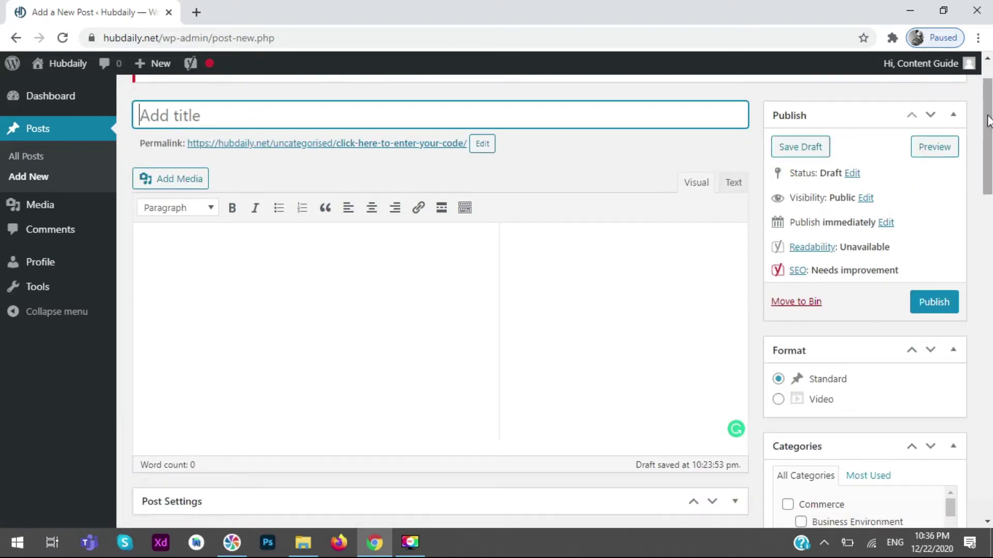
left_click(772, 102)
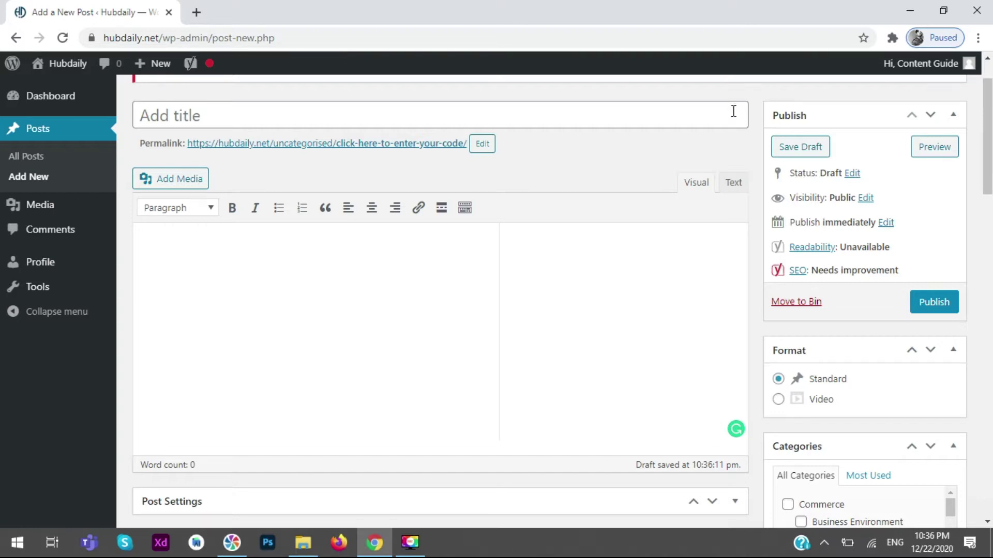
left_click(520, 157)
scroll(463, 227, "down", 4)
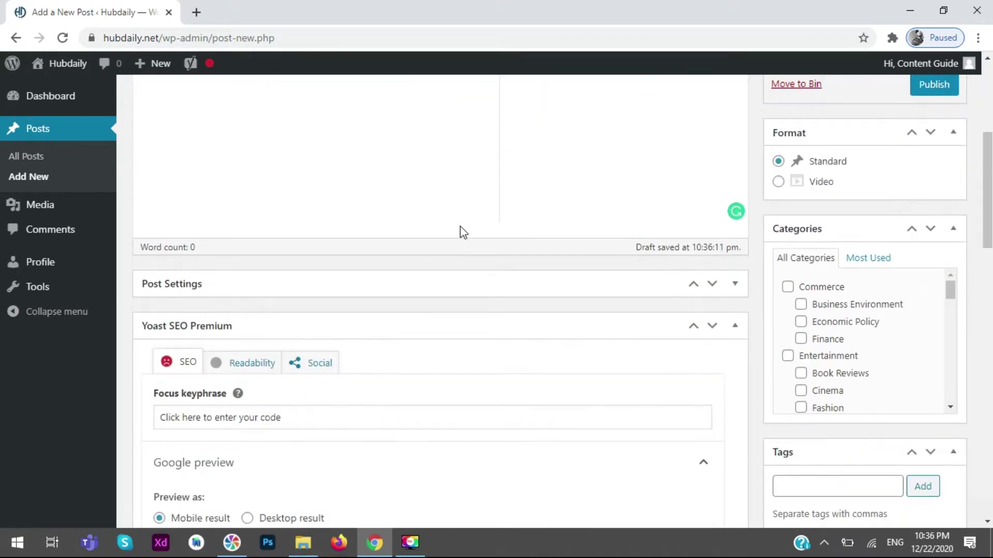
scroll(461, 230, "down", 5)
scroll(461, 228, "up", 10)
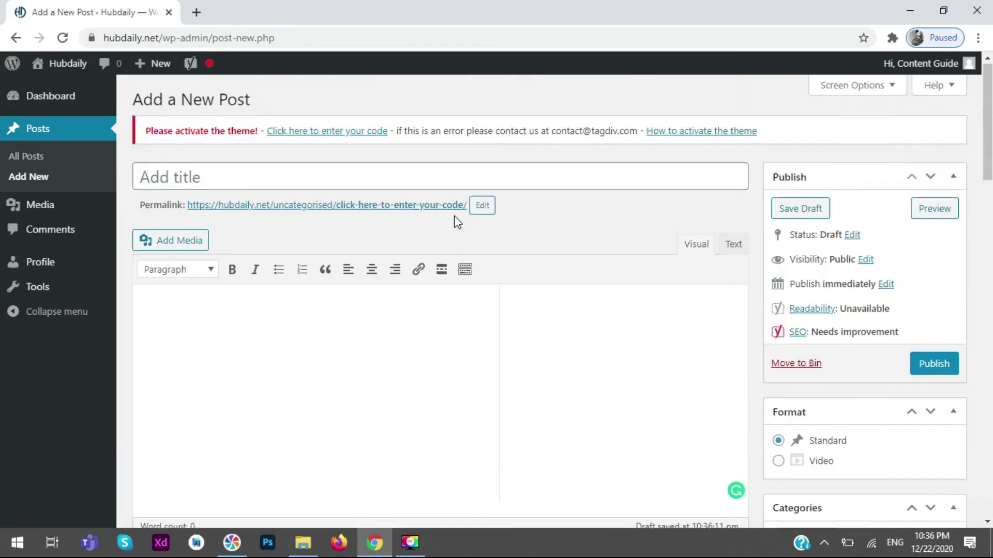
left_click(434, 184)
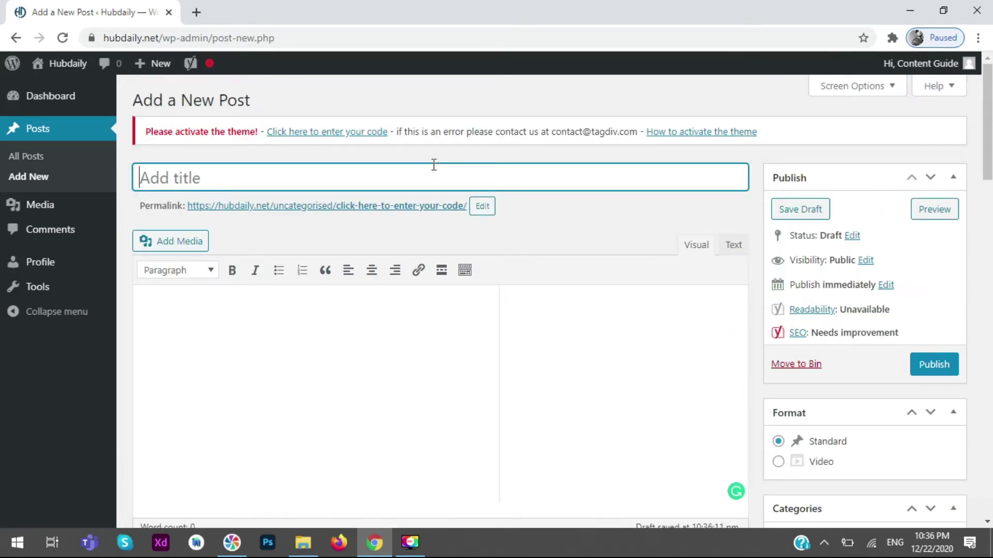
scroll(374, 209, "down", 1)
scroll(374, 209, "up", 1)
scroll(375, 207, "down", 3)
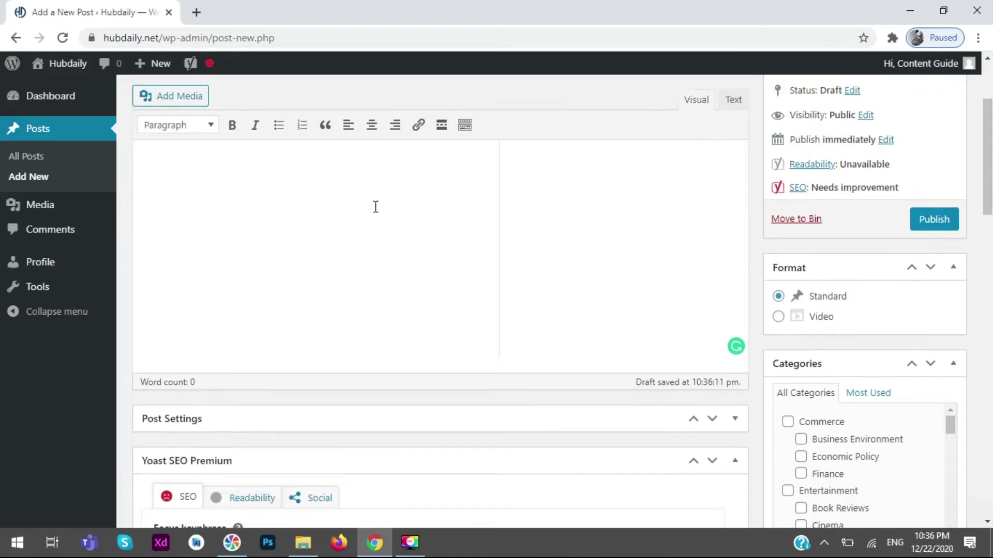
scroll(375, 207, "up", 1)
Search Google in a new browser tab for "how to use yoast plugin in wordpress".
left_click(196, 12)
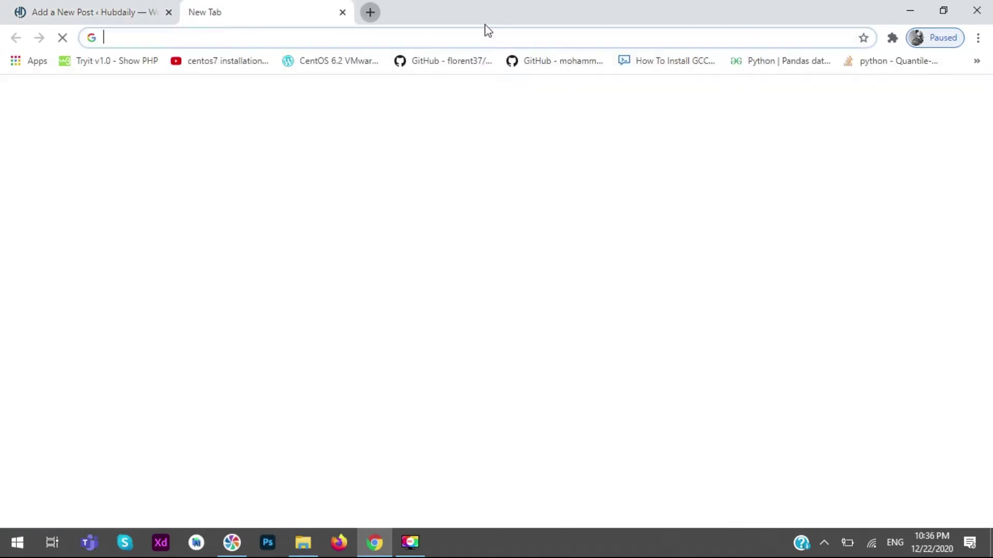
type("how to use yoast ")
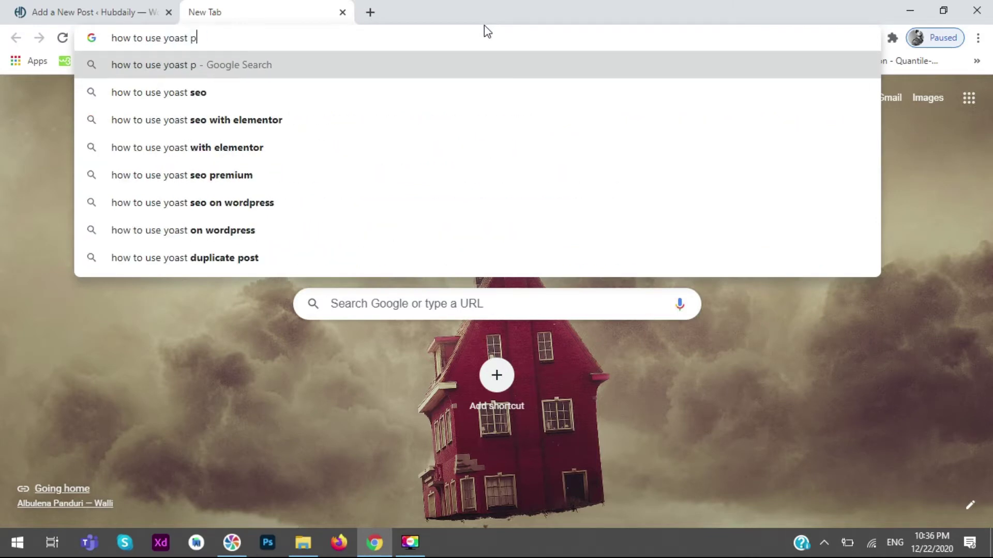
type("plugin")
key("Return")
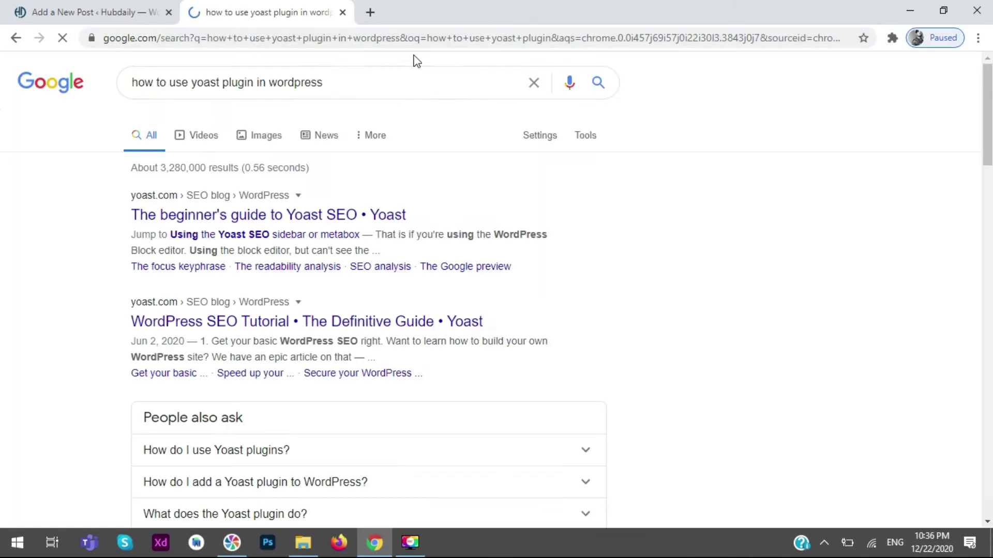
Copy the search phrase "how to use yoast plugin in wordpress" and paste it as the title of the WordPress post.
left_click_drag(347, 76, 82, 76)
key("ctrl+c")
left_click(142, 8)
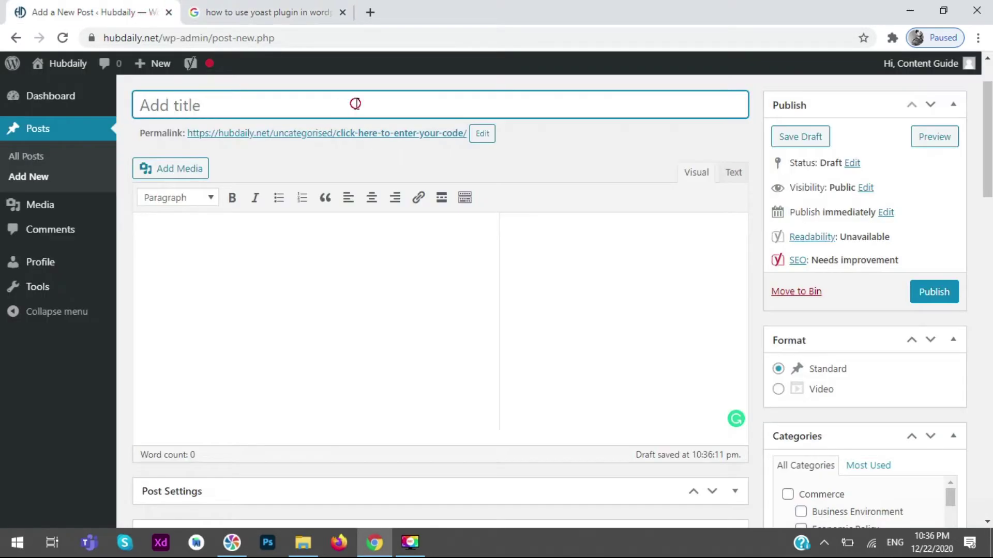
key("ctrl+v")
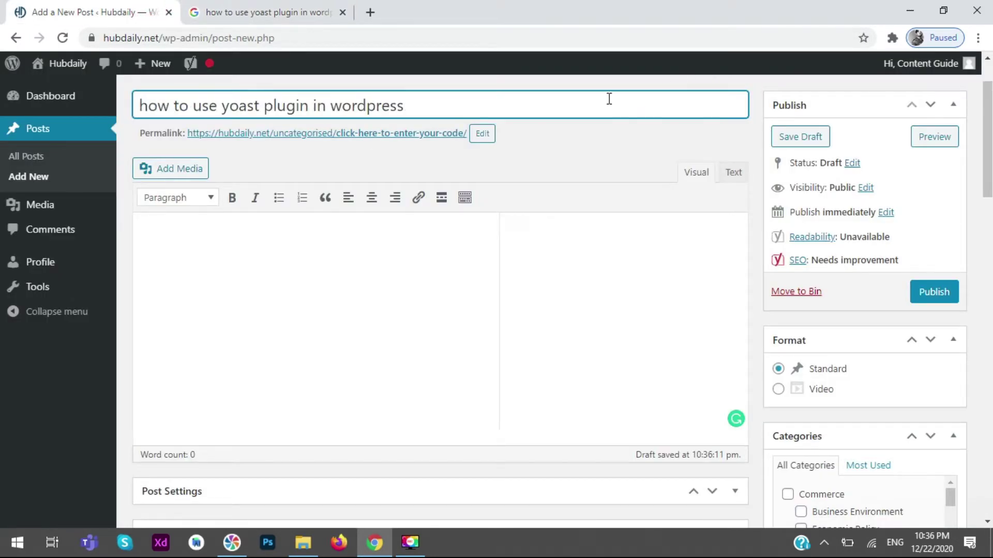
Capitalize the post title so it reads "How to use Yoast plugin in Wordpress".
left_click(149, 103)
key("BackSpace")
type("H")
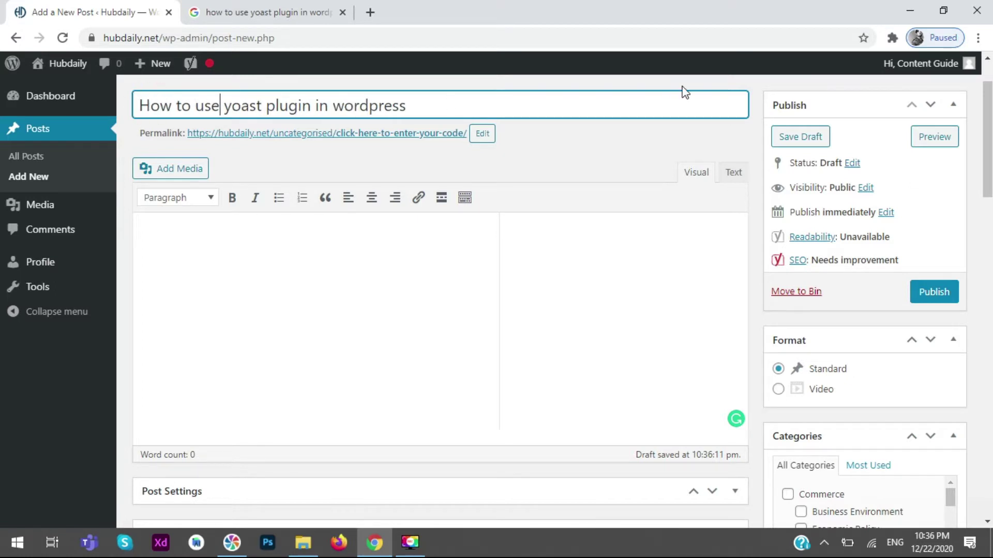
key("BackSpace")
type("Y")
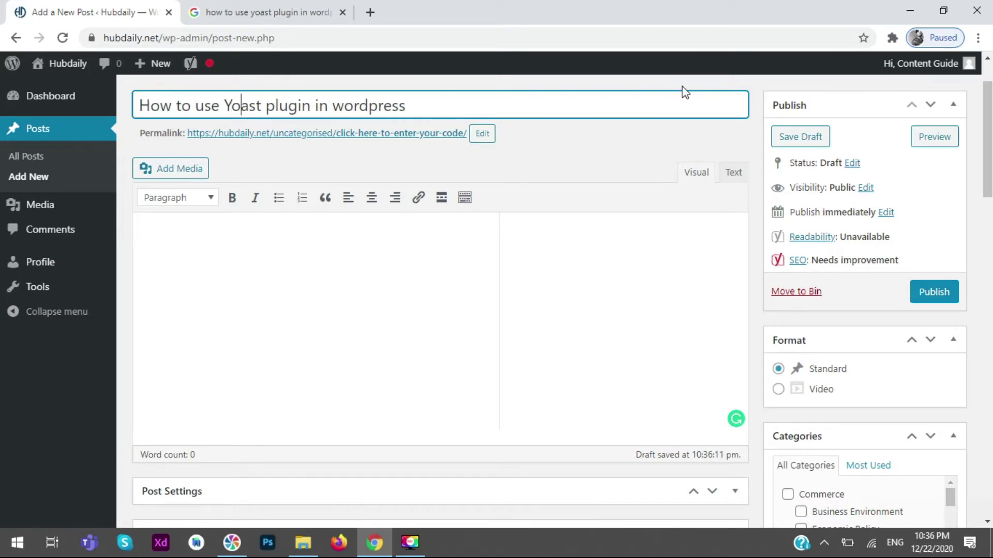
key("Delete")
type("W")
left_click(391, 274)
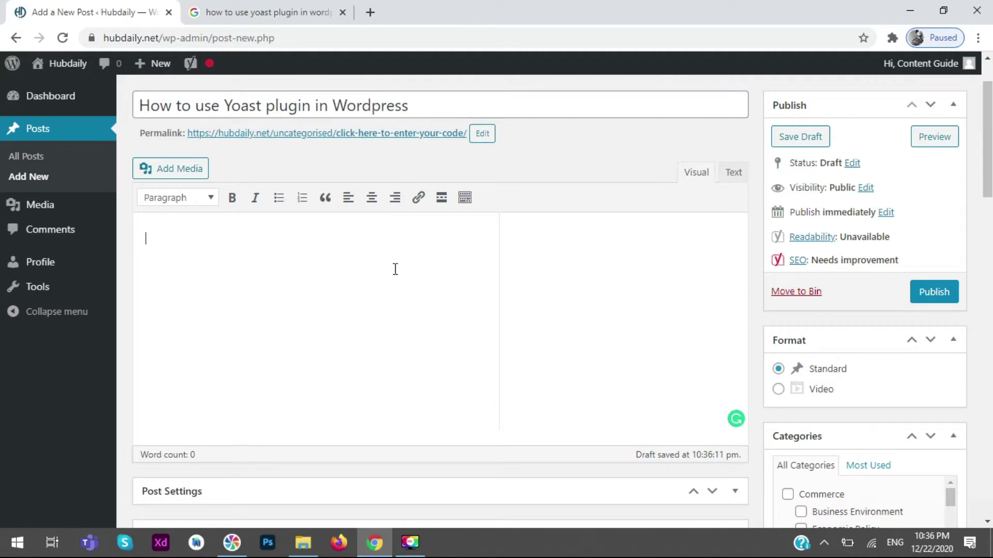
Examine the Readability and SEO statuses in the Publish box and the Yoast SEO Premium section below the editor.
scroll(412, 280, "down", 3)
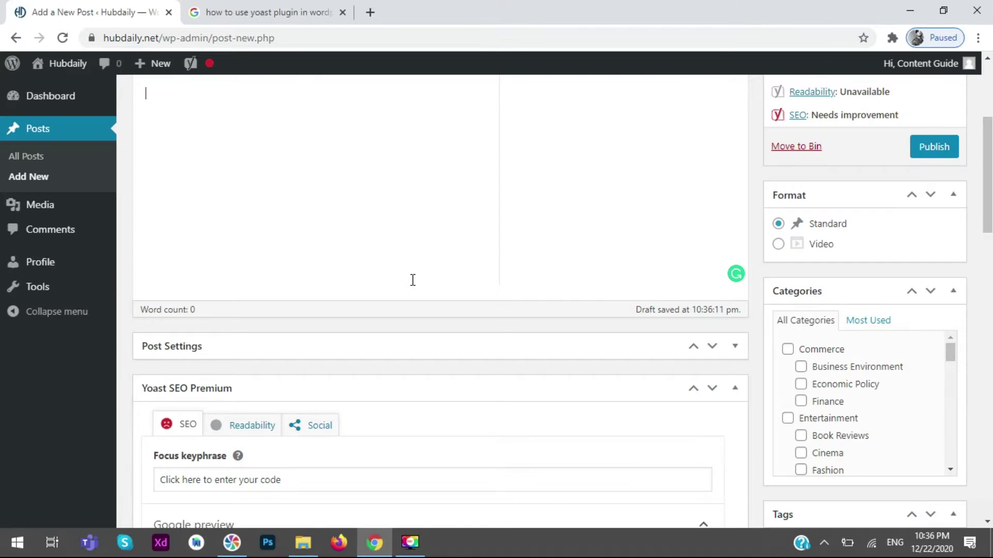
scroll(413, 280, "up", 3)
left_click_drag(894, 243, 824, 255)
left_click_drag(900, 261, 814, 268)
left_click(615, 315)
left_click_drag(987, 119, 986, 223)
scroll(712, 341, "up", 4)
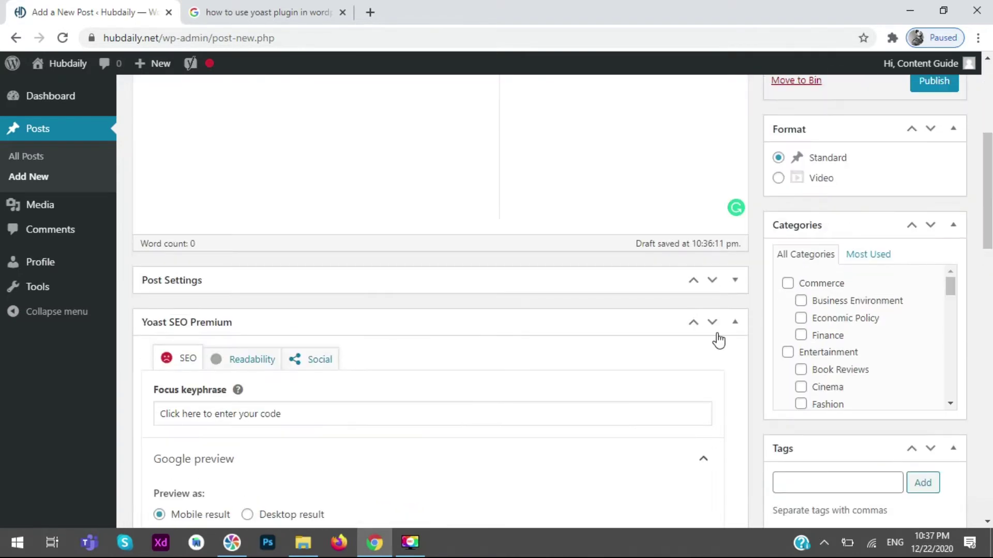
Collapse the Yoast SEO Premium section below the post editor.
left_click(735, 322)
left_click(652, 369)
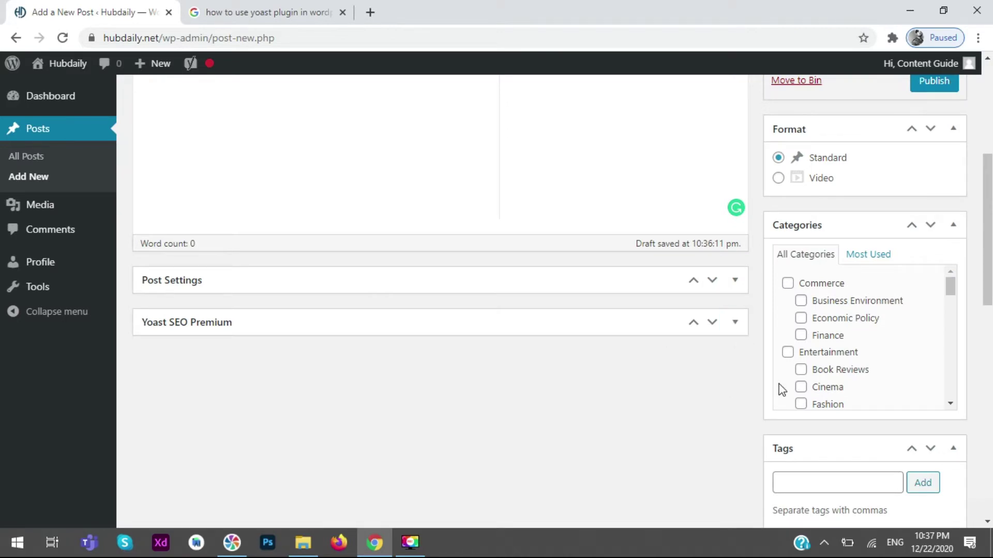
scroll(428, 277, "up", 5)
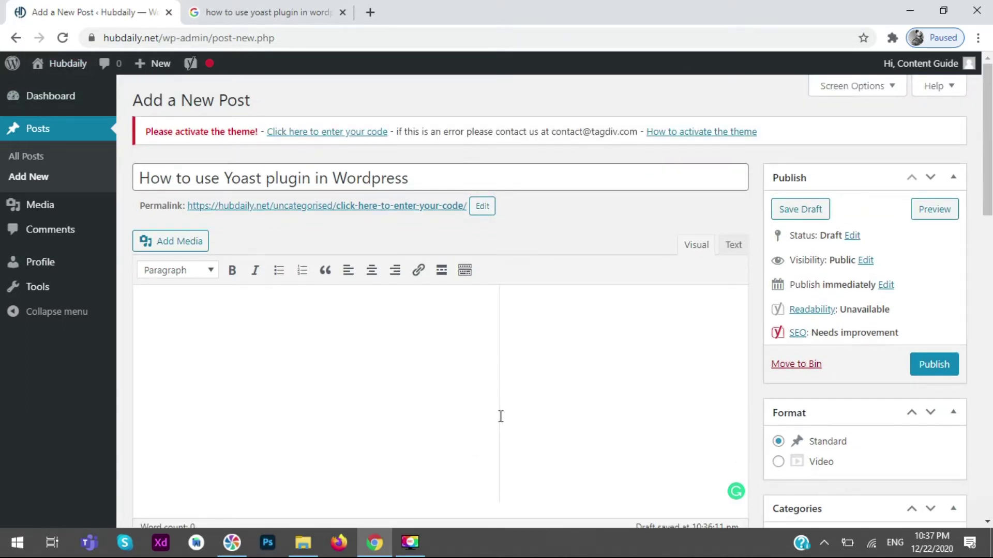
scroll(509, 403, "down", 3)
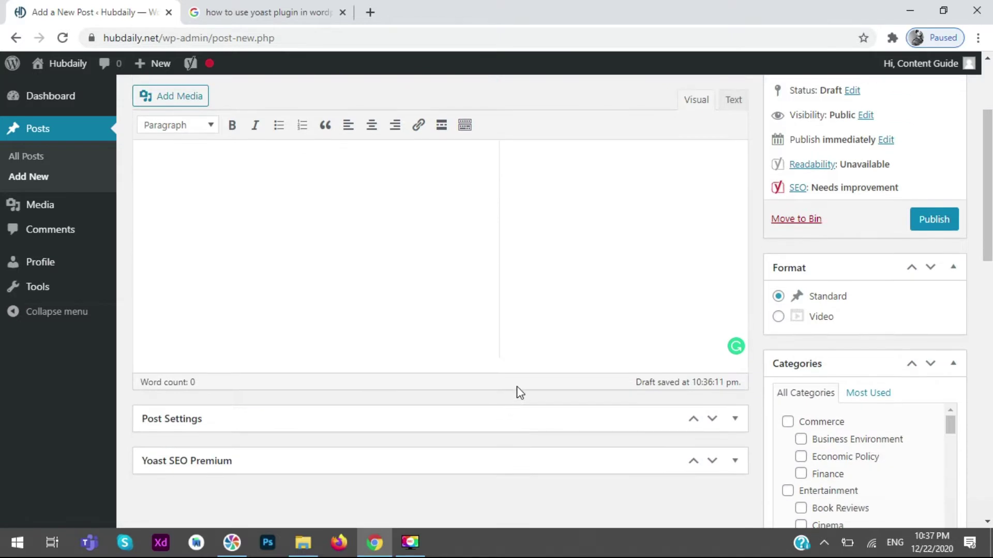
scroll(565, 305, "down", 1)
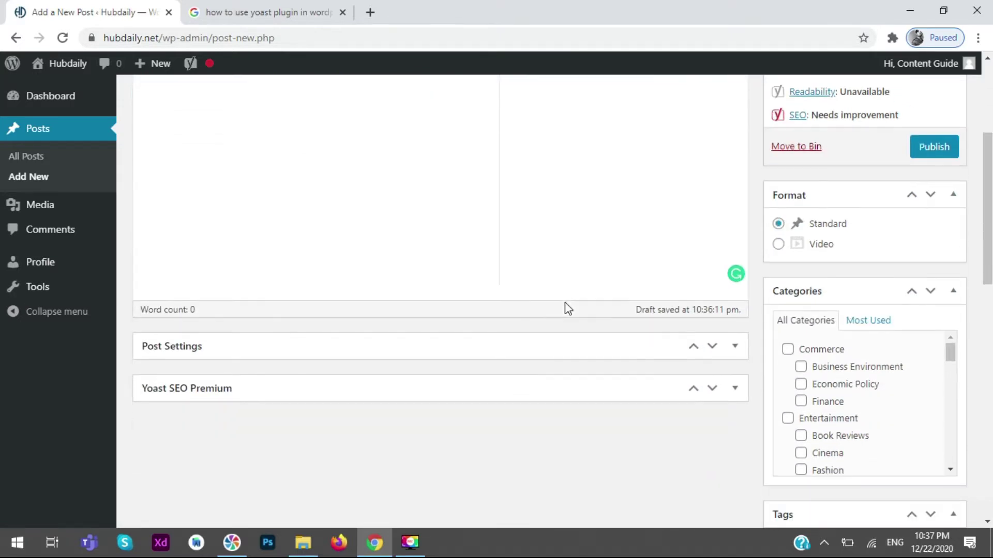
Expand the Yoast SEO Premium section briefly and collapse it again.
left_click(736, 393)
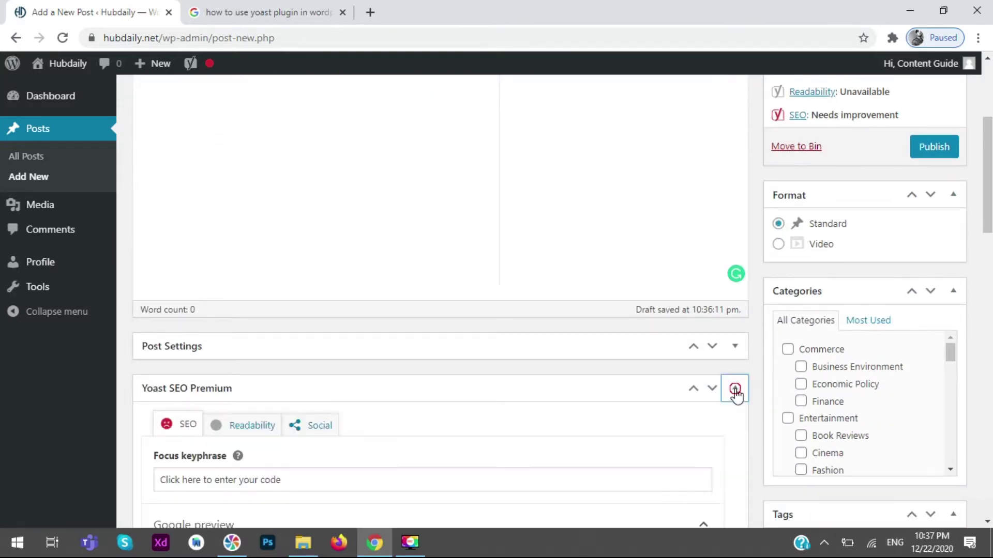
left_click(736, 395)
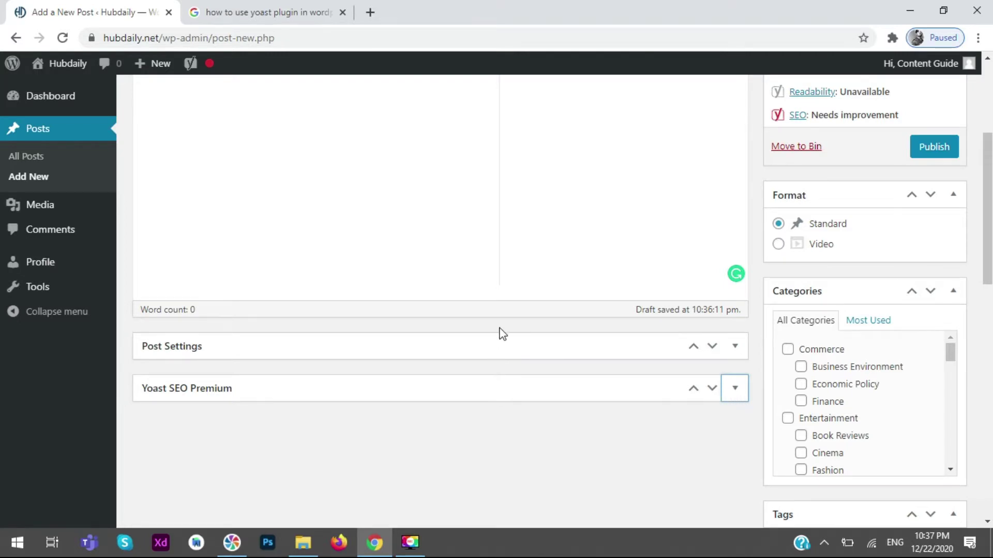
scroll(500, 333, "down", 2)
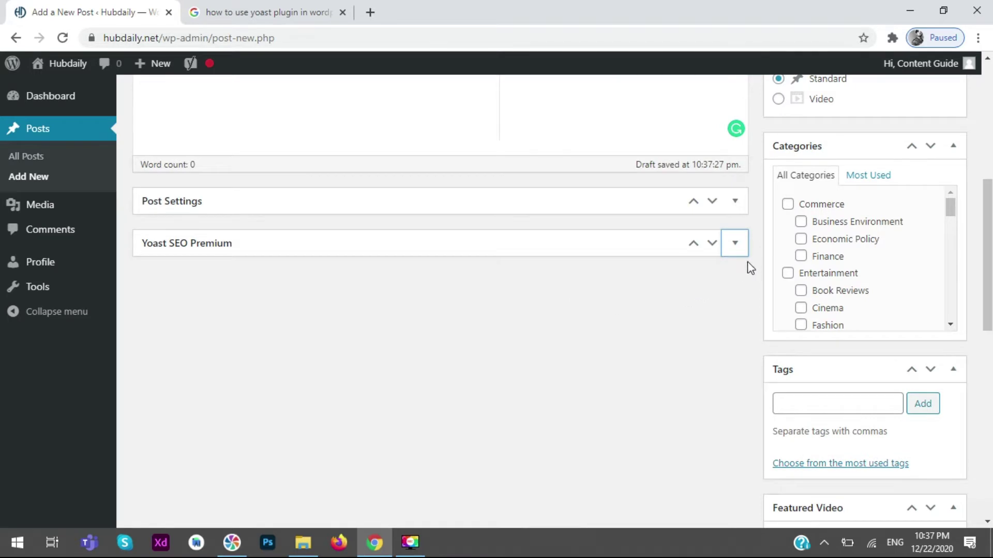
Expand the Yoast SEO Premium section, check its Readability analysis, and return to the SEO settings.
left_click(737, 243)
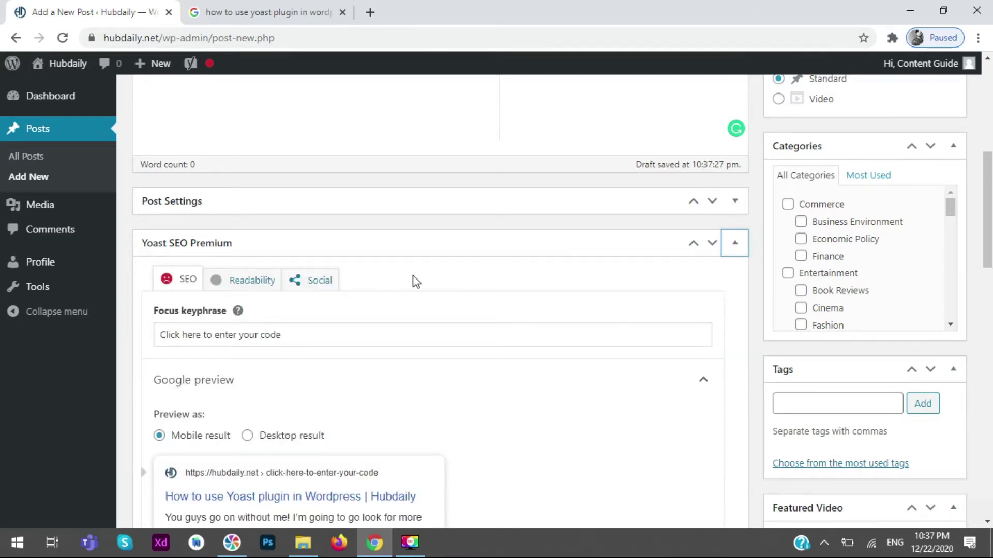
left_click(263, 286)
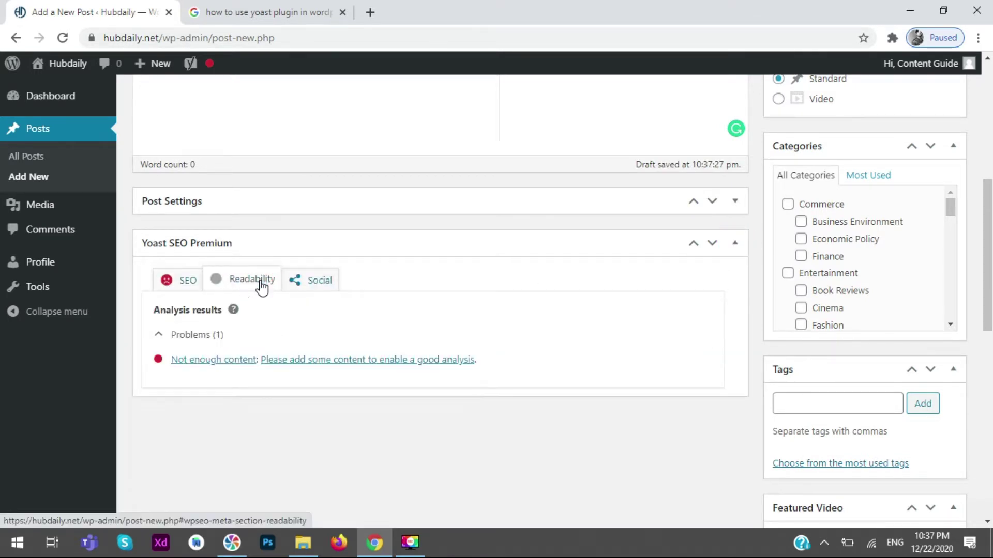
left_click(185, 284)
Replace the focus keyphrase with the copied post title, "How to use Yoast plugin in Wordpress".
scroll(559, 338, "up", 4)
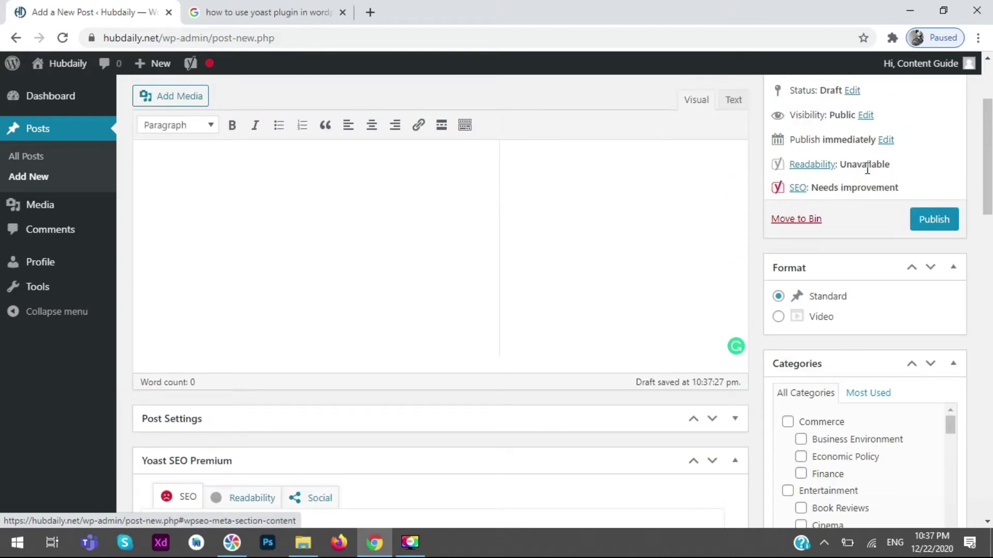
left_click(988, 184)
left_click_drag(988, 183, 988, 149)
left_click_drag(460, 177, 137, 166)
right_click(259, 179)
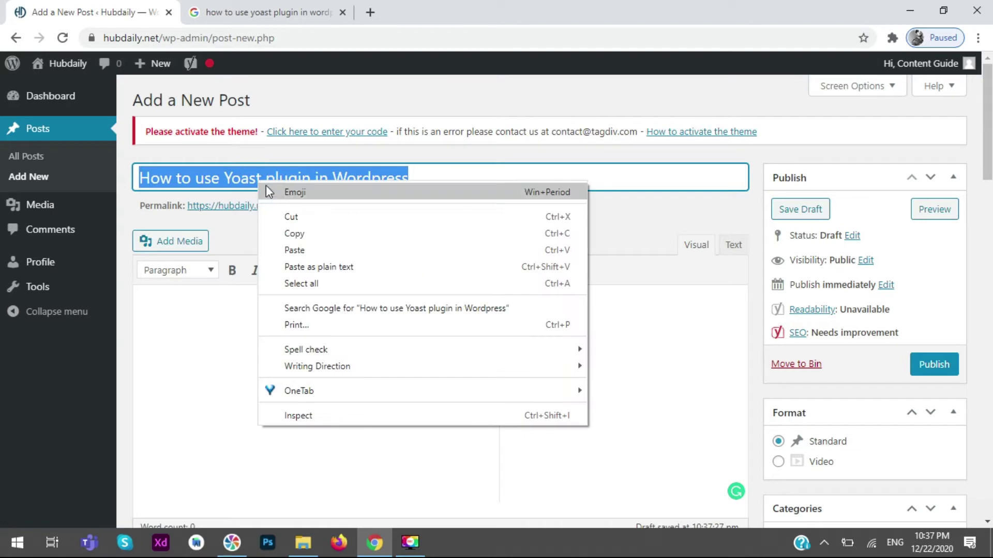
left_click(295, 227)
left_click(370, 405)
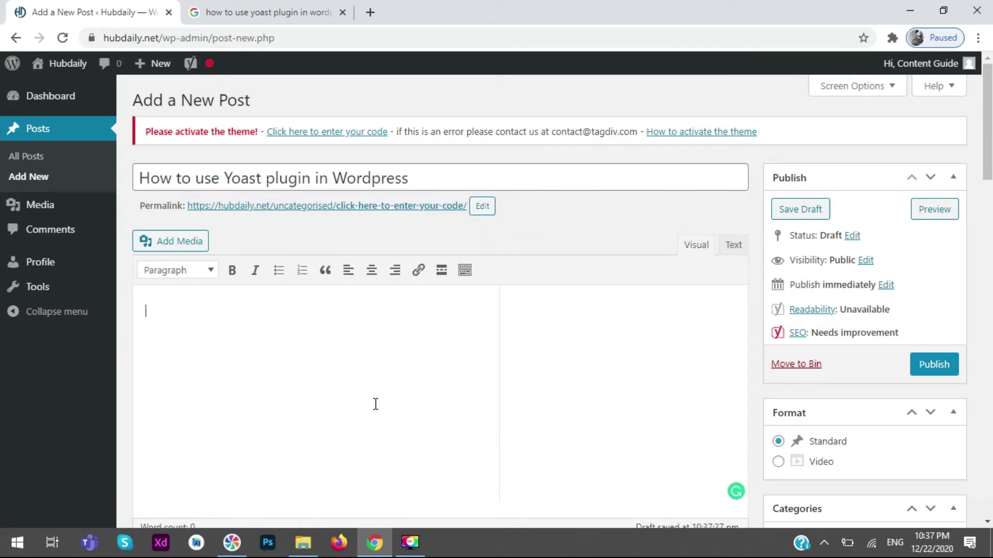
scroll(375, 401, "down", 4)
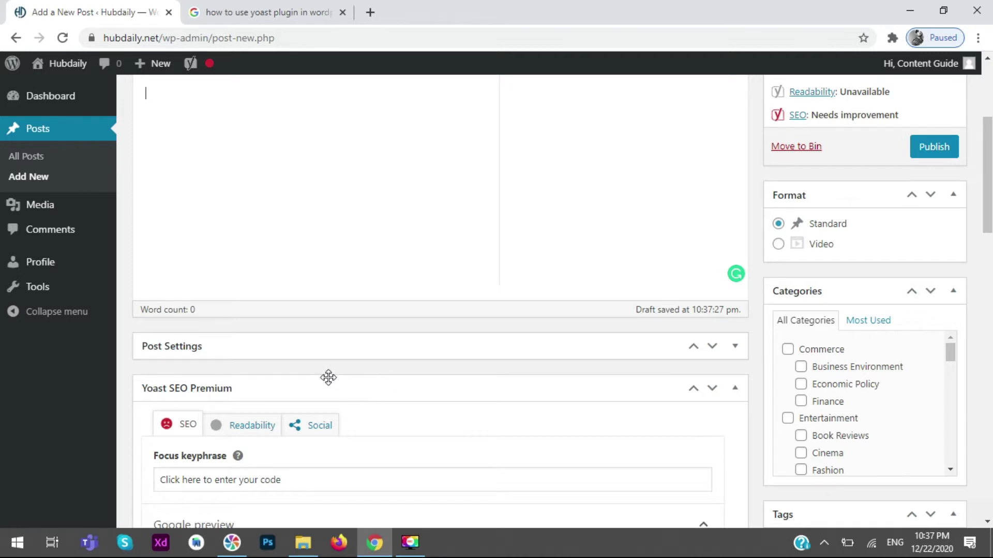
scroll(449, 372, "down", 1)
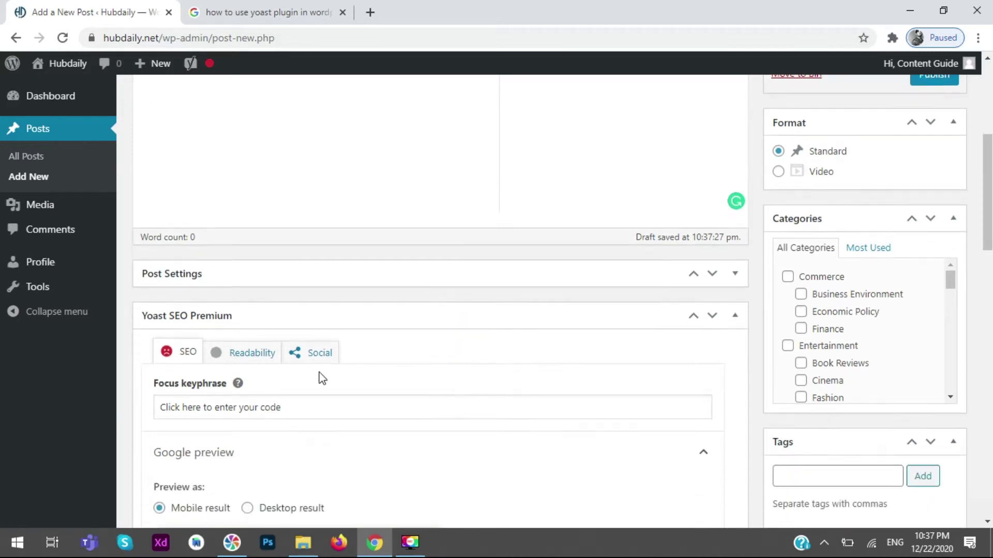
left_click_drag(321, 414, 154, 414)
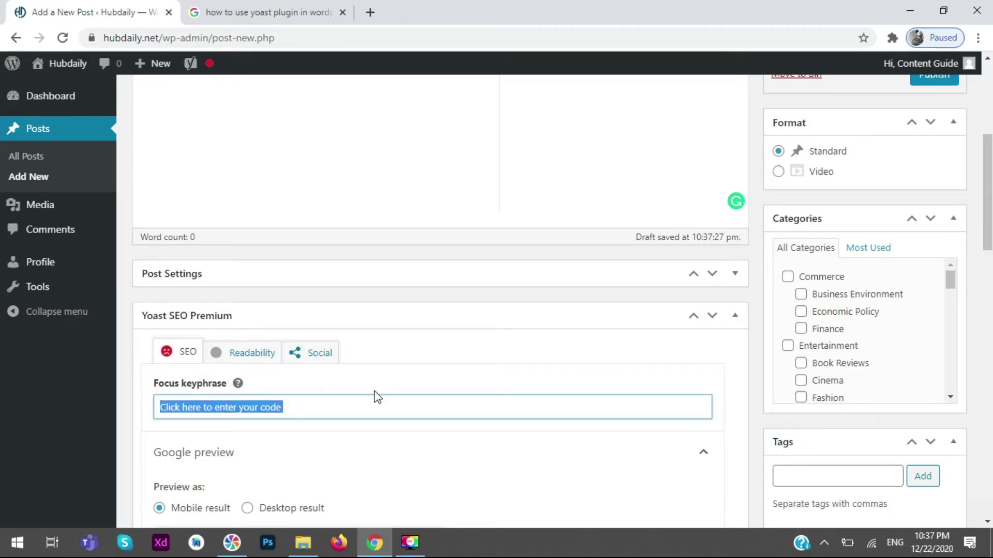
key("ctrl+v")
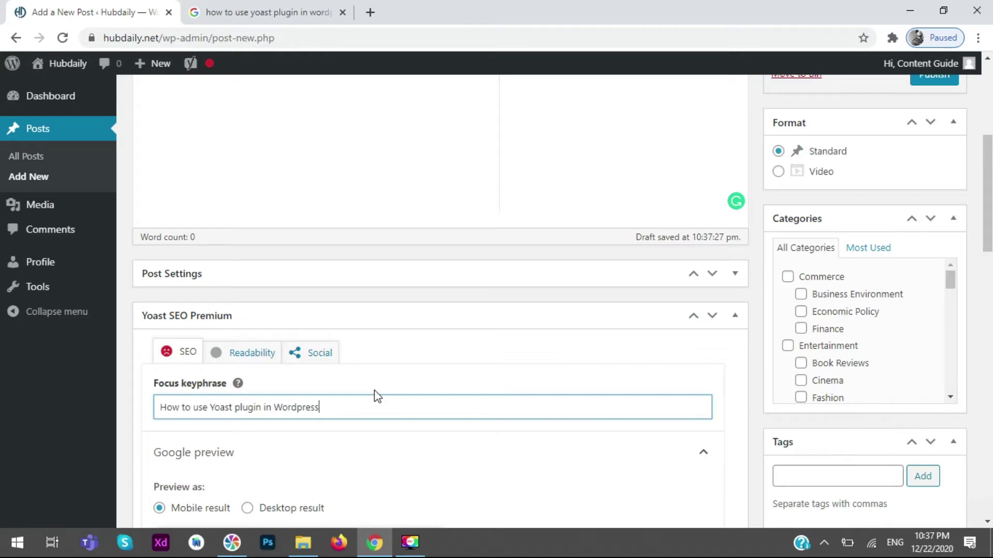
Examine the Yoast Google preview and the post permalink, and compare them with the Google search results for "how to use yoast plugin in wordpress".
scroll(461, 326, "down", 4)
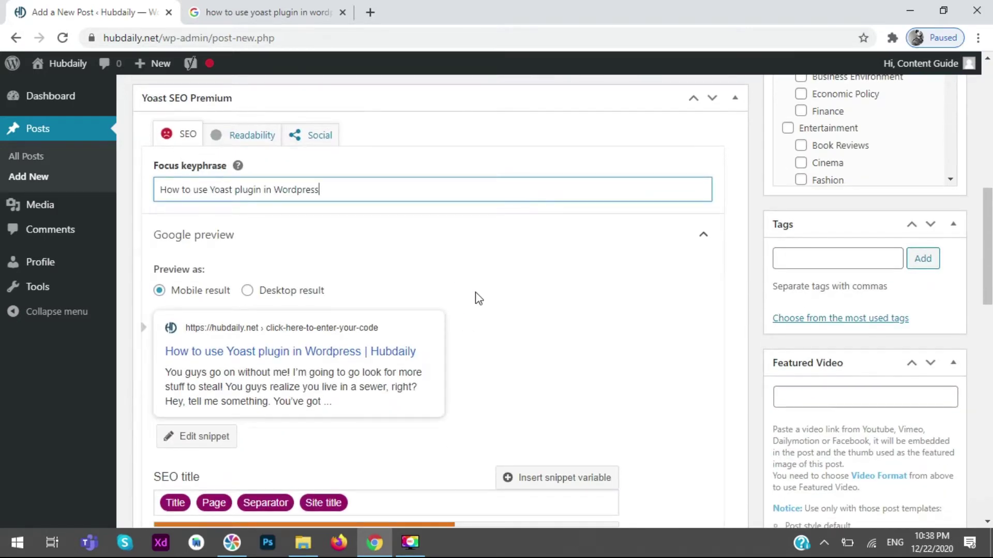
scroll(474, 292, "up", 1)
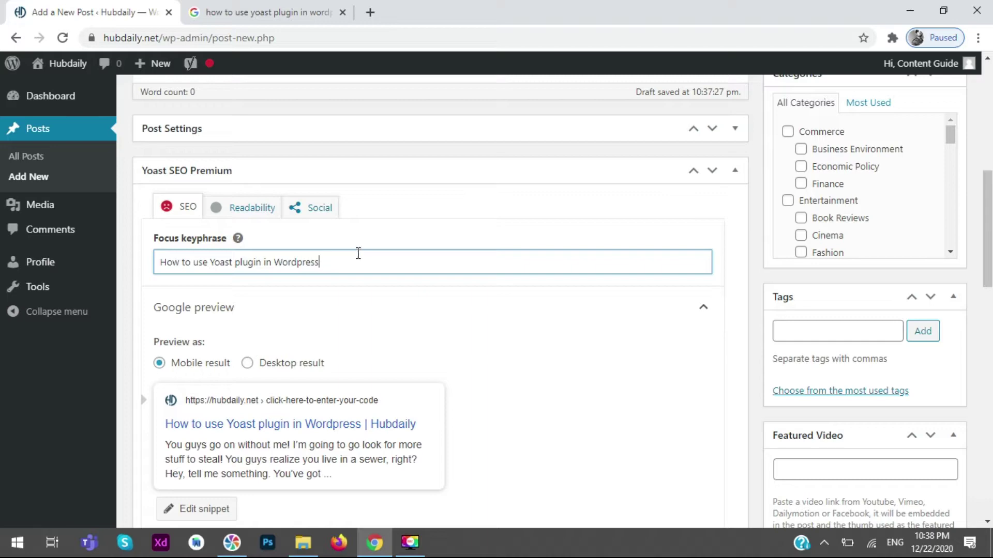
scroll(391, 253, "down", 7)
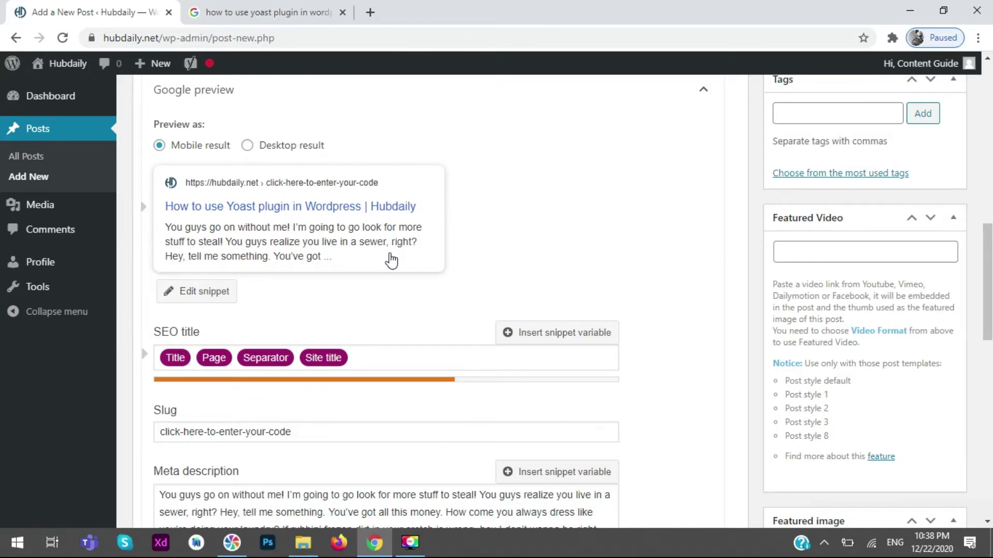
left_click(328, 288)
scroll(328, 288, "up", 15)
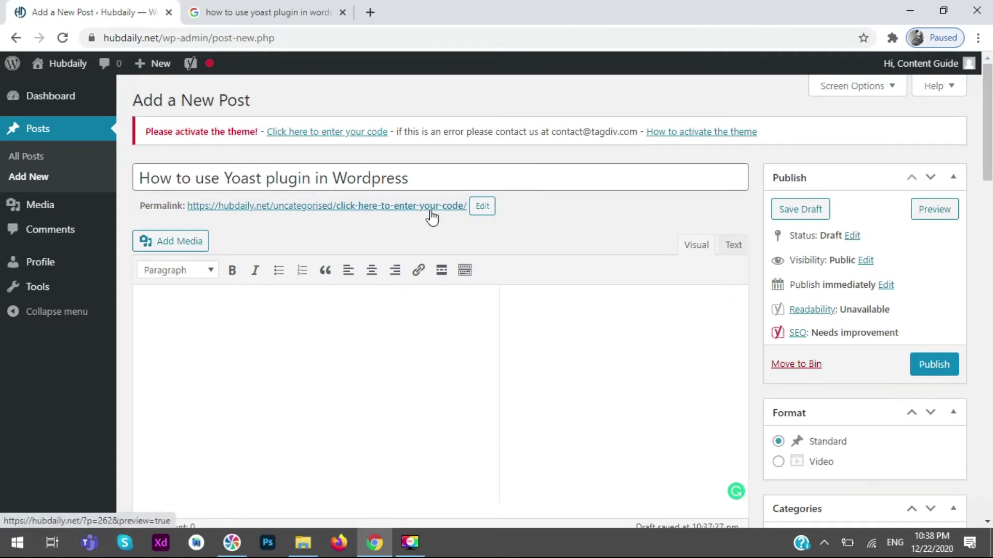
left_click(295, 12)
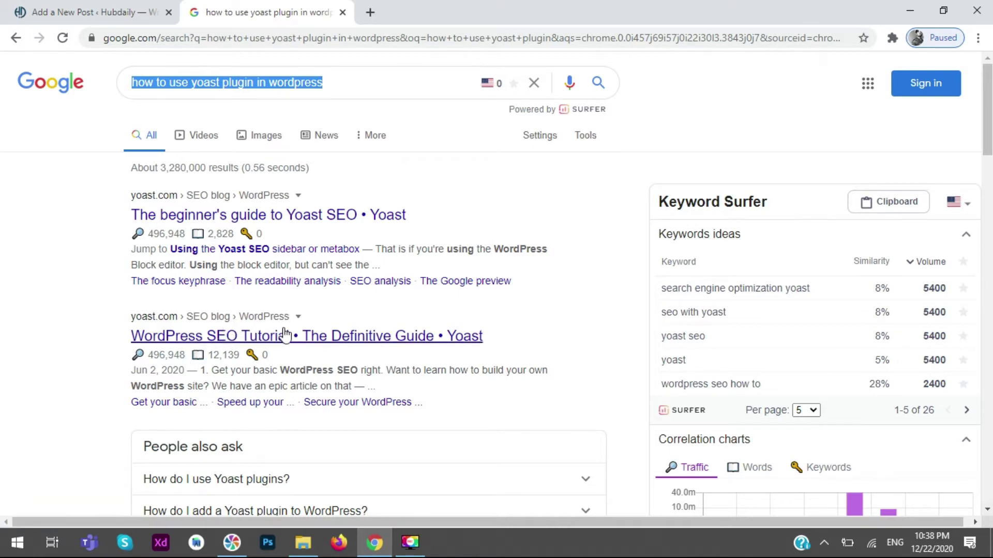
scroll(311, 424, "down", 4)
scroll(201, 427, "down", 1)
scroll(200, 427, "down", 2)
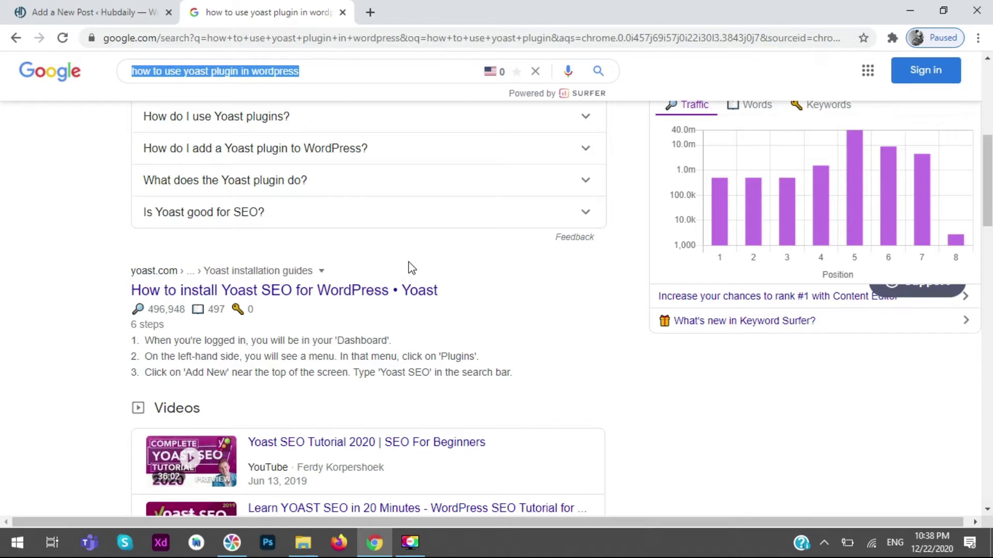
left_click(67, 12)
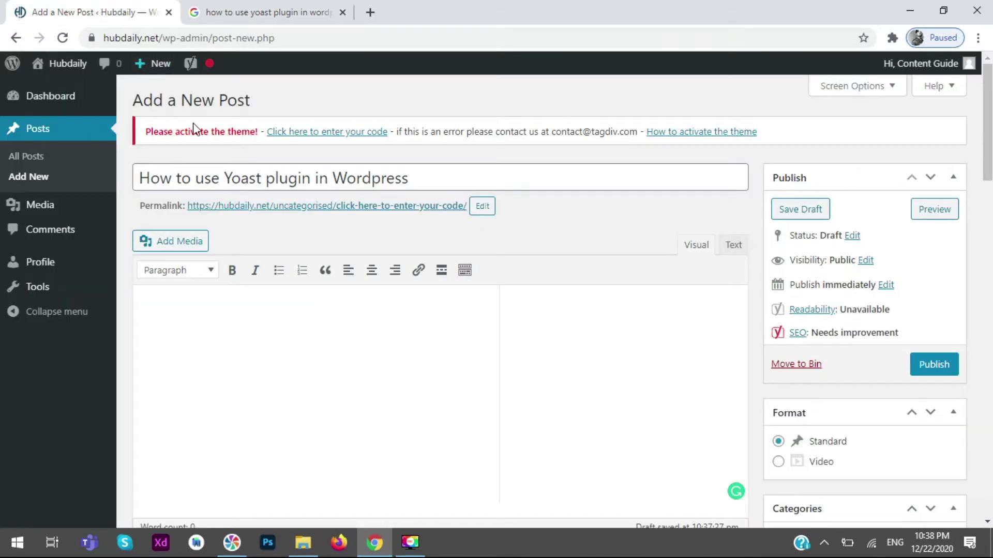
Replace the permalink slug of the post with the copied title "How to use Yoast plugin in Wordpress" and confirm it.
scroll(465, 317, "down", 3)
scroll(341, 178, "up", 1)
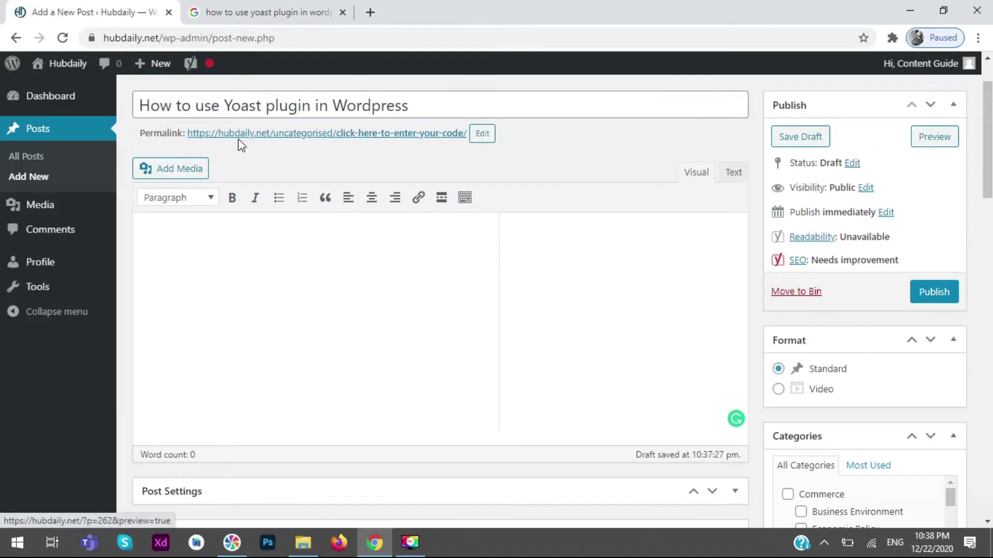
left_click(482, 133)
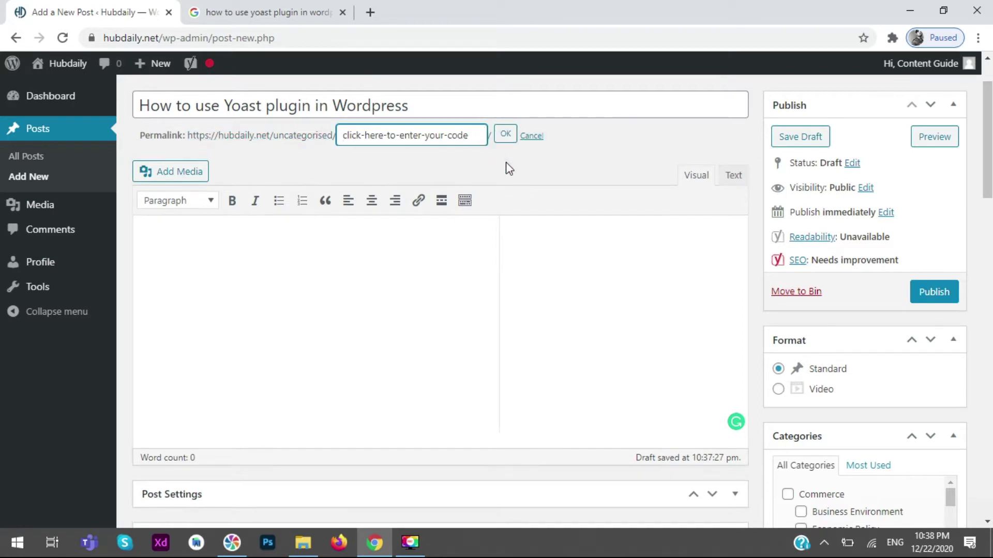
left_click_drag(447, 105, 119, 103)
right_click(241, 111)
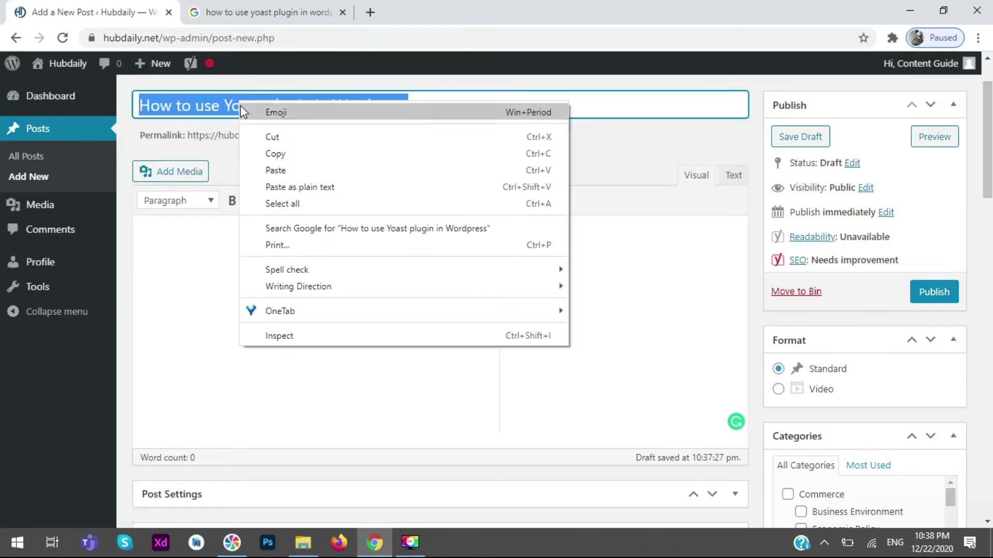
left_click(272, 153)
left_click_drag(467, 139, 404, 140)
right_click(403, 139)
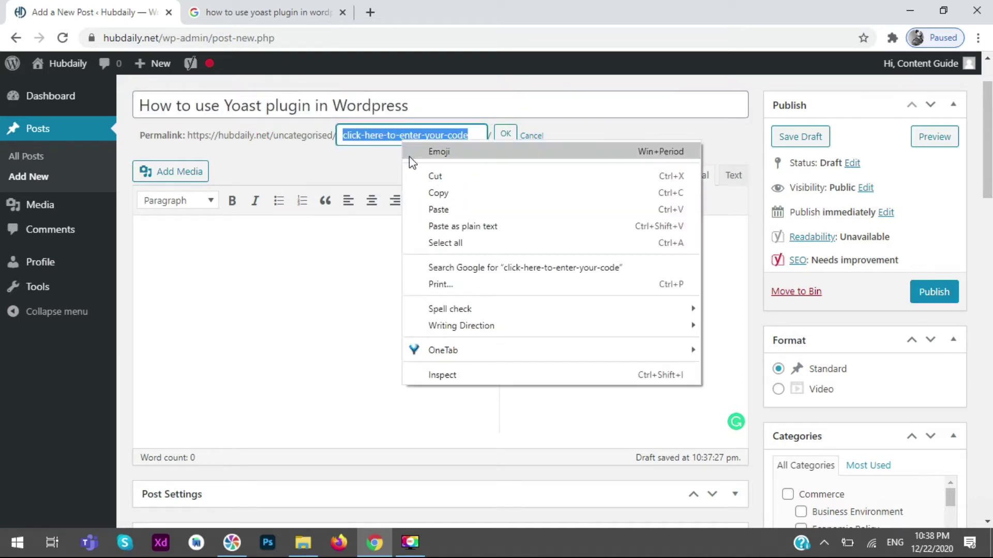
left_click(437, 206)
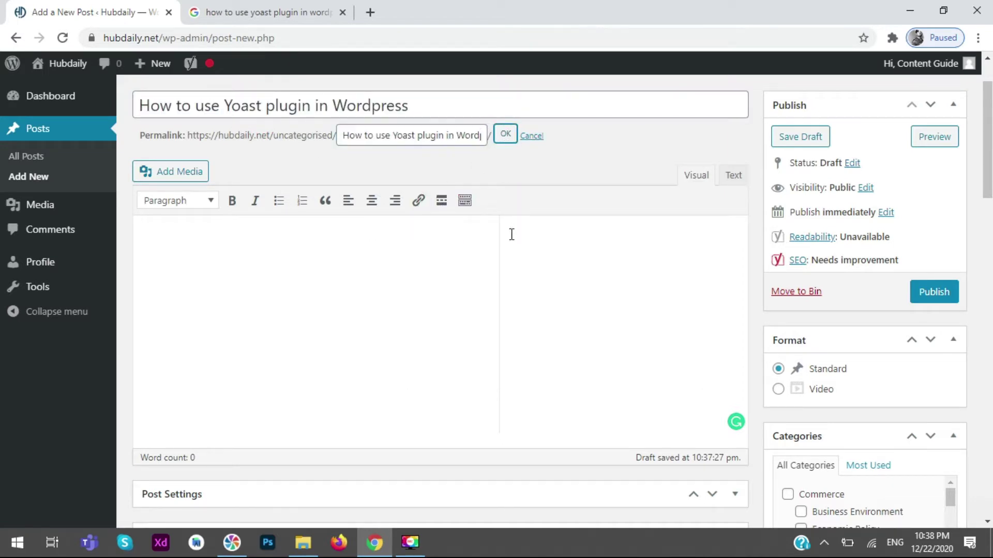
left_click(504, 134)
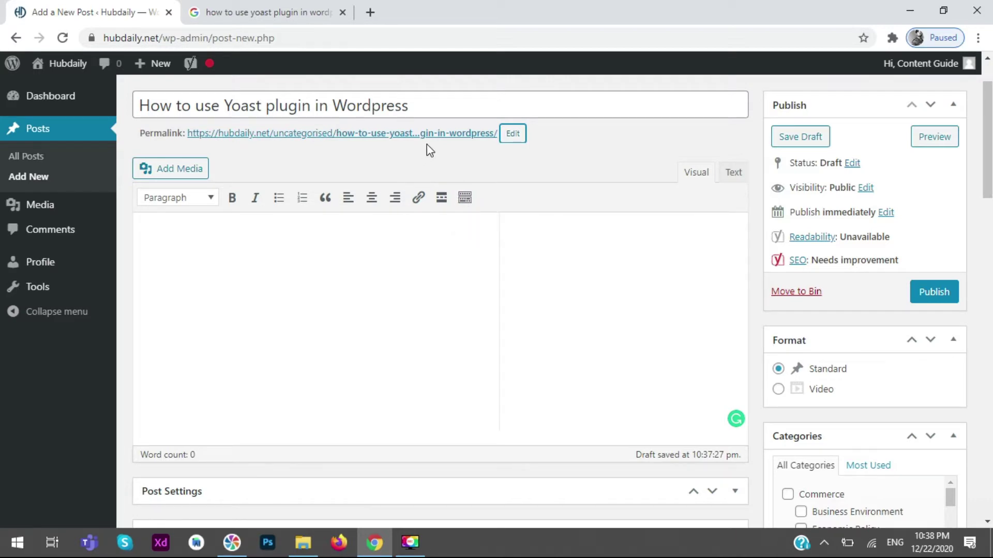
Check the Yoast Google preview as a desktop result and return it to the mobile result.
scroll(381, 258, "down", 3)
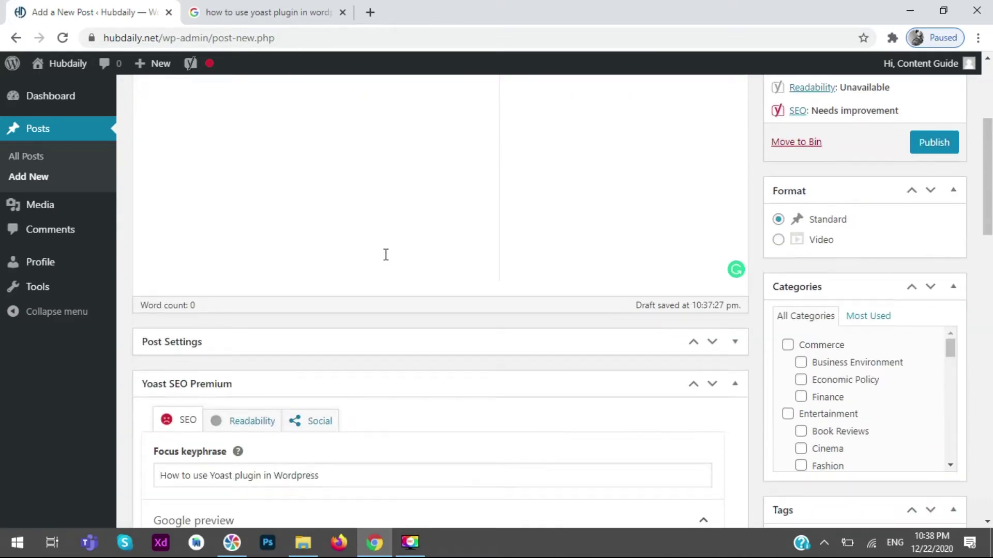
scroll(385, 255, "down", 5)
scroll(383, 264, "down", 3)
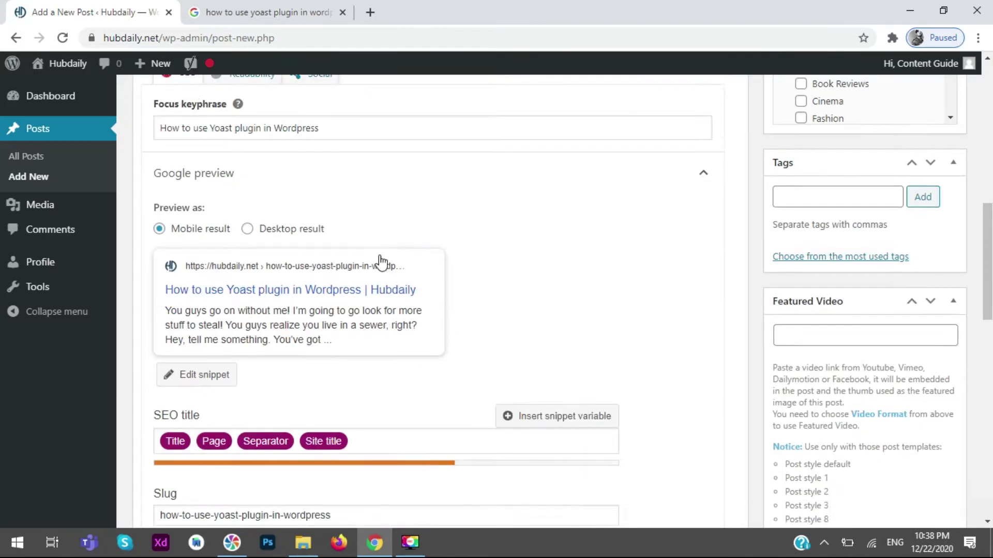
left_click(295, 150)
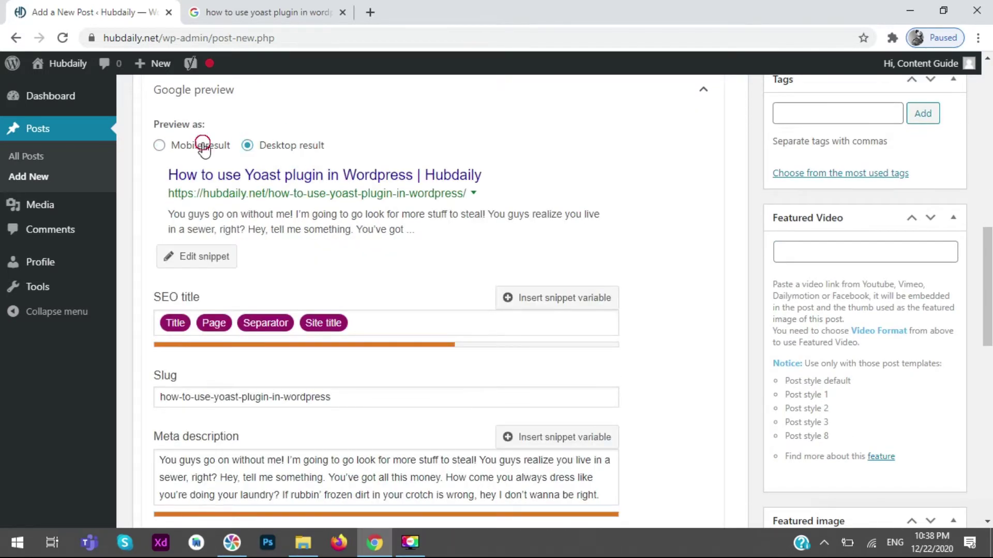
left_click(203, 147)
Examine the slug and the meta description in the Yoast snippet editor.
scroll(449, 288, "down", 2)
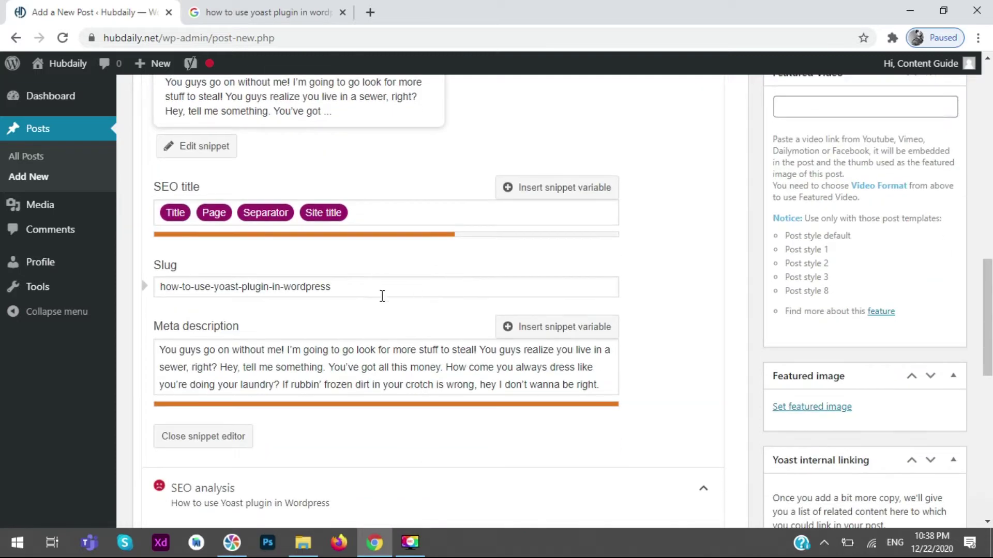
left_click_drag(351, 287, 142, 276)
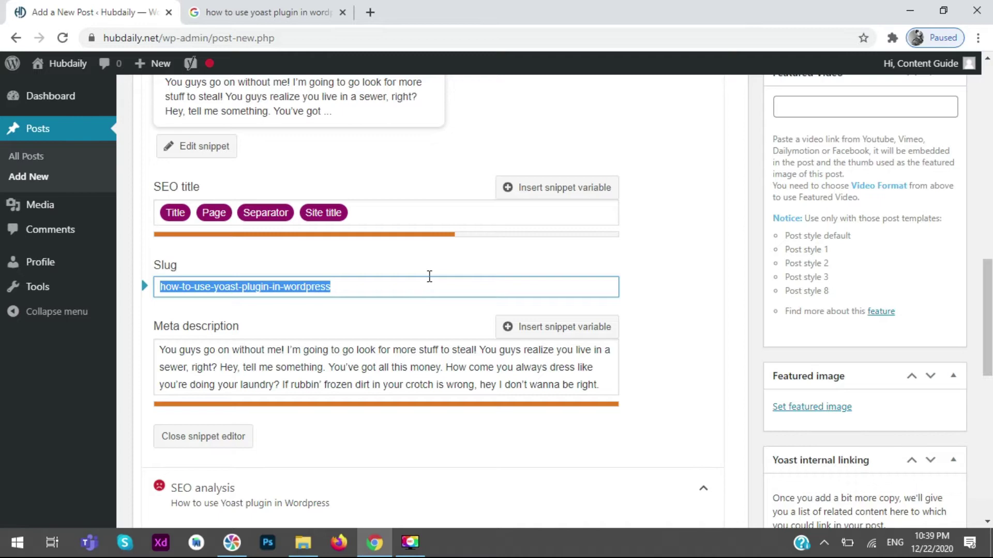
scroll(555, 270, "down", 3)
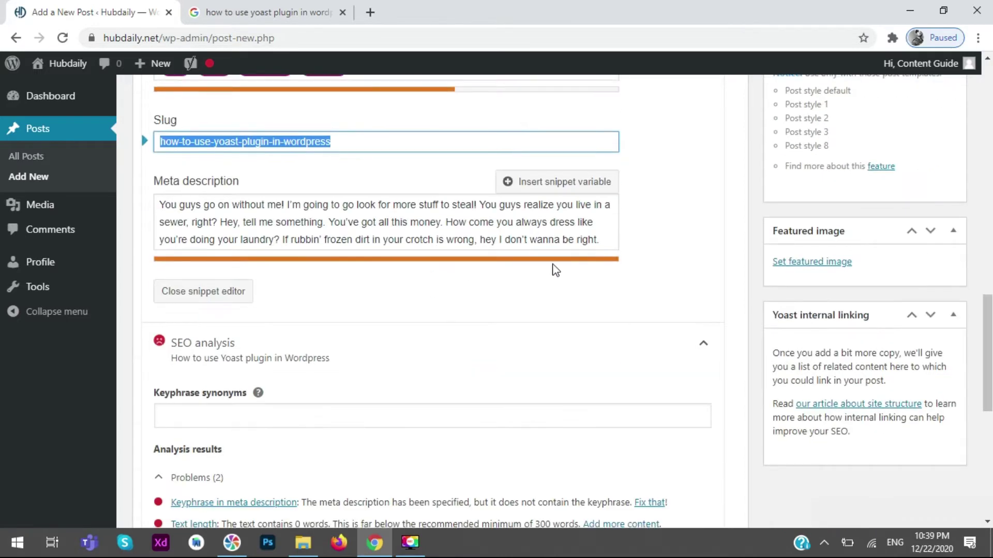
left_click_drag(603, 239, 325, 222)
left_click_drag(601, 239, 155, 197)
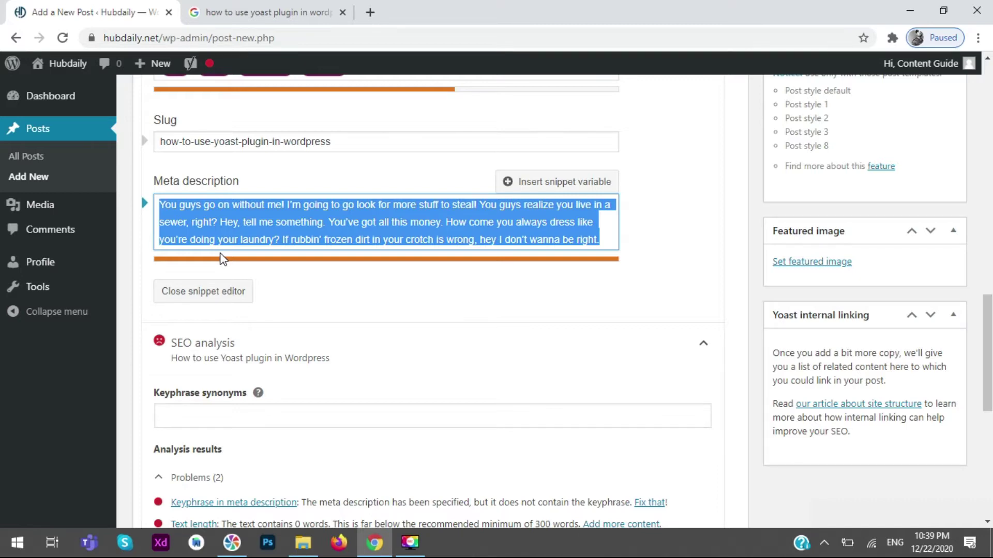
Compare the focus keyphrase with the Google preview, the post title and the meta description.
scroll(392, 316, "up", 4)
scroll(391, 316, "up", 3)
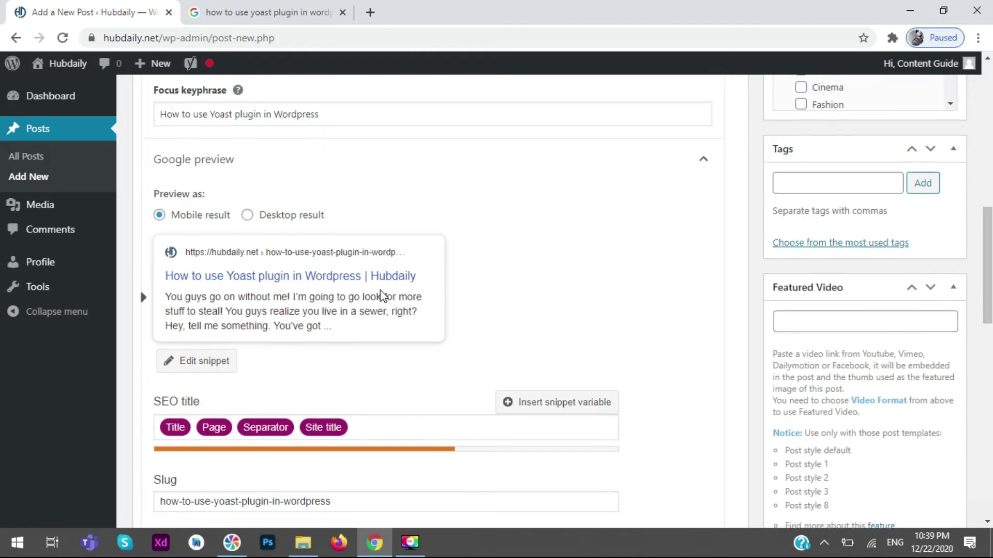
left_click_drag(343, 116, 134, 106)
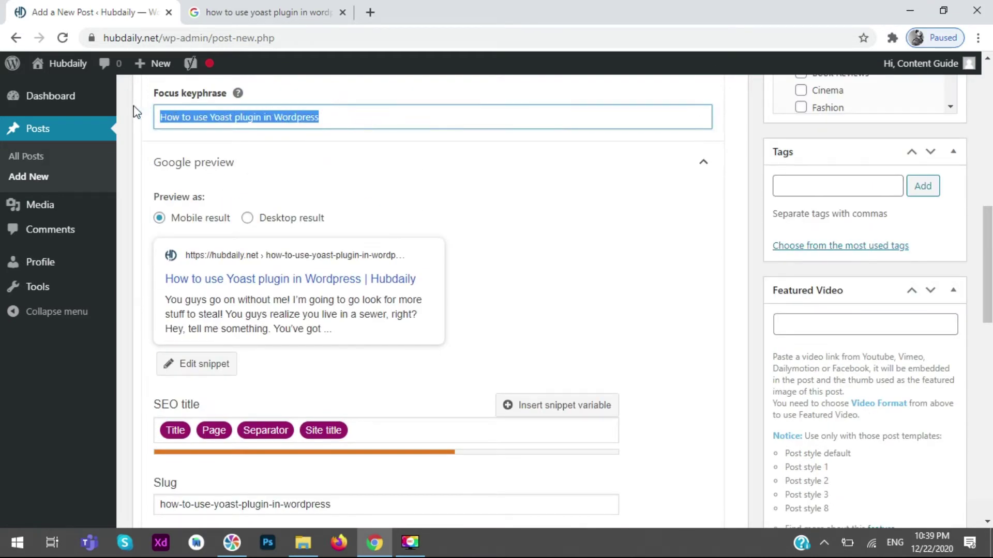
scroll(441, 346, "down", 2)
scroll(470, 334, "down", 1)
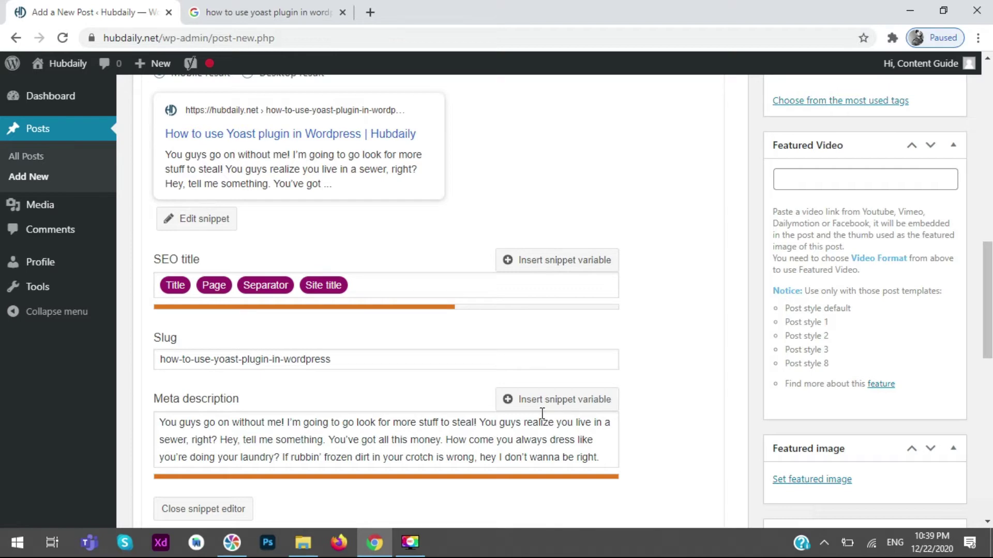
scroll(78, 211, "up", 15)
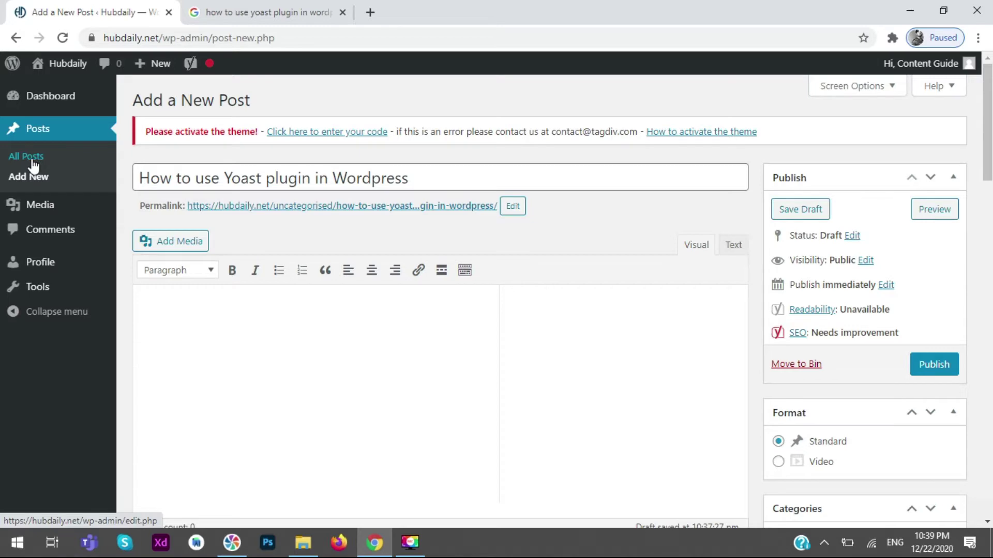
scroll(466, 290, "down", 12)
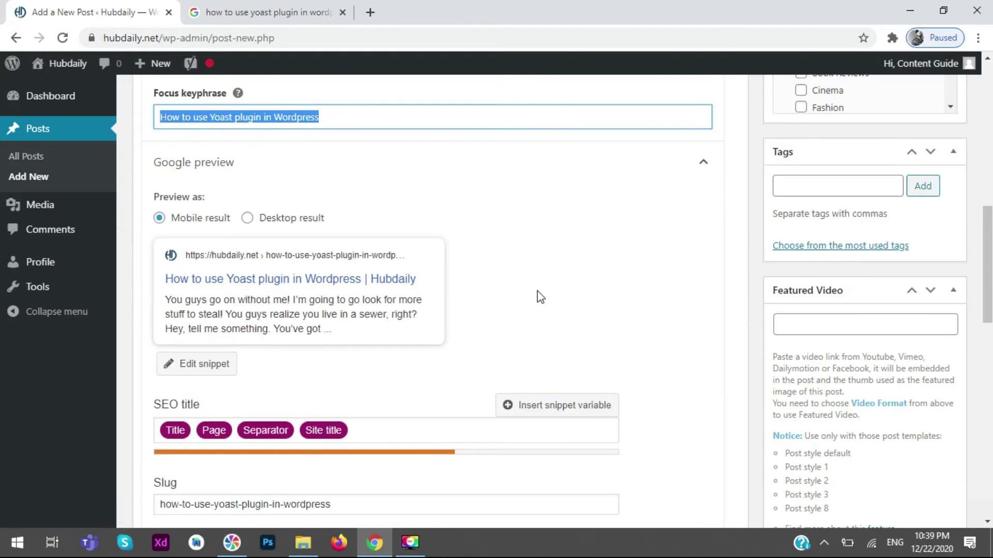
scroll(338, 288, "down", 4)
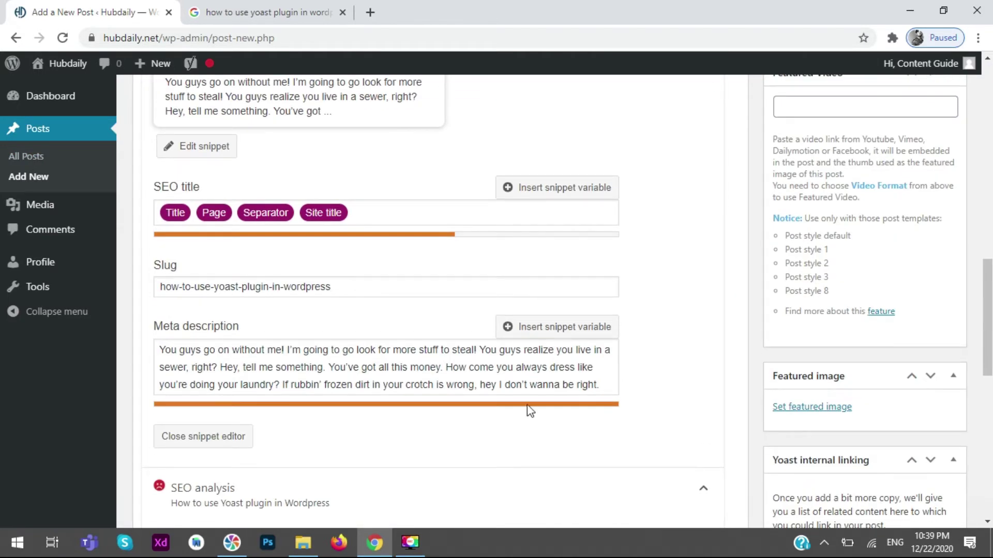
Shorten the meta description by deleting everything after "Hey, tell me something.".
left_click_drag(597, 382, 125, 351)
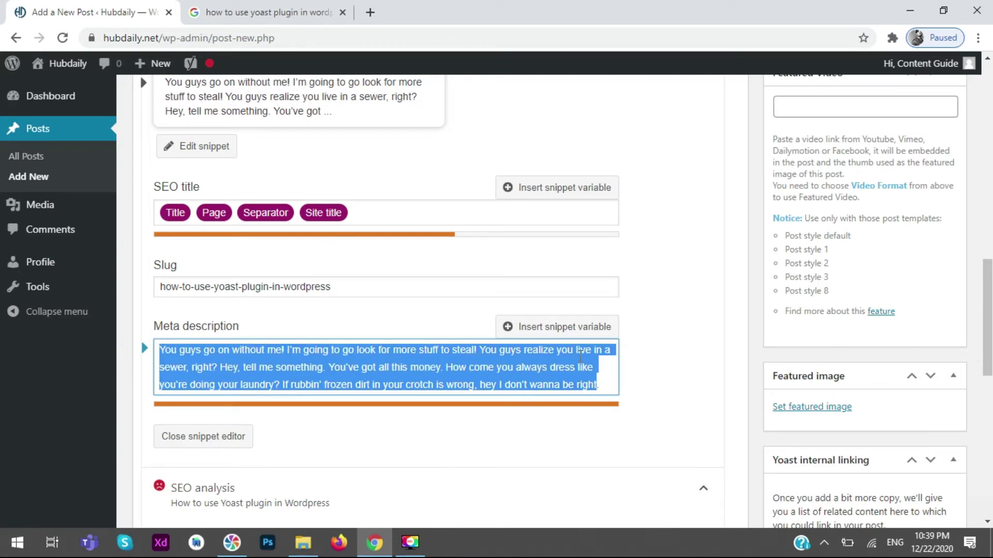
left_click(600, 385)
left_click_drag(600, 384, 363, 368)
key("BackSpace")
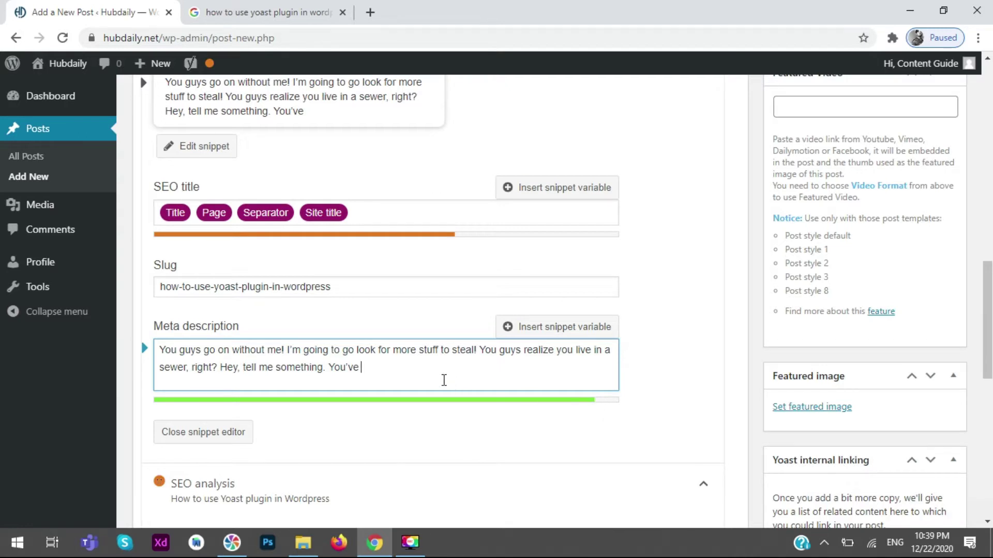
key("BackSpace")
key("BackSpace")
key("BackSpace")
key("BackSpace")
key("BackSpace")
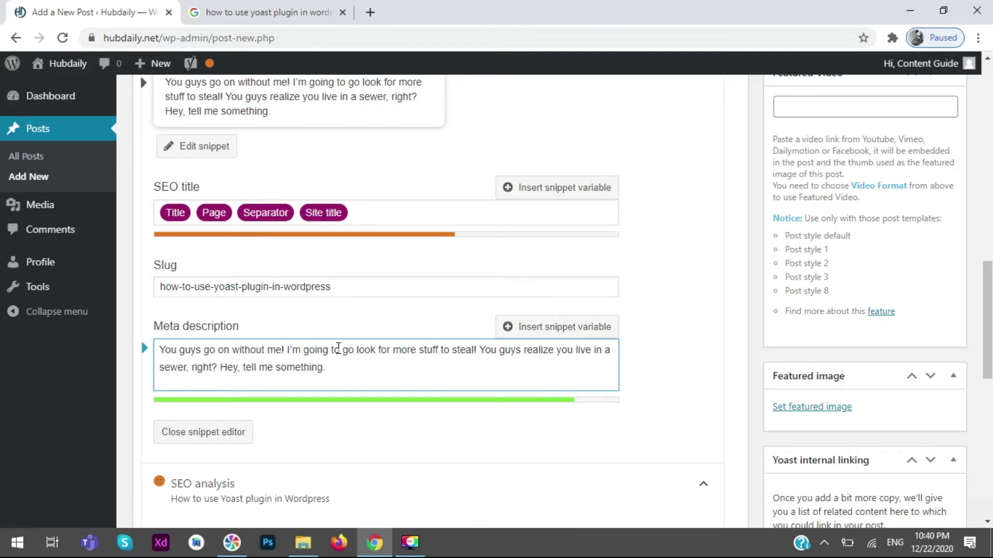
Check the Google preview as desktop and mobile result with the snippet editor closed, and reopen the editor.
scroll(339, 351, "up", 4)
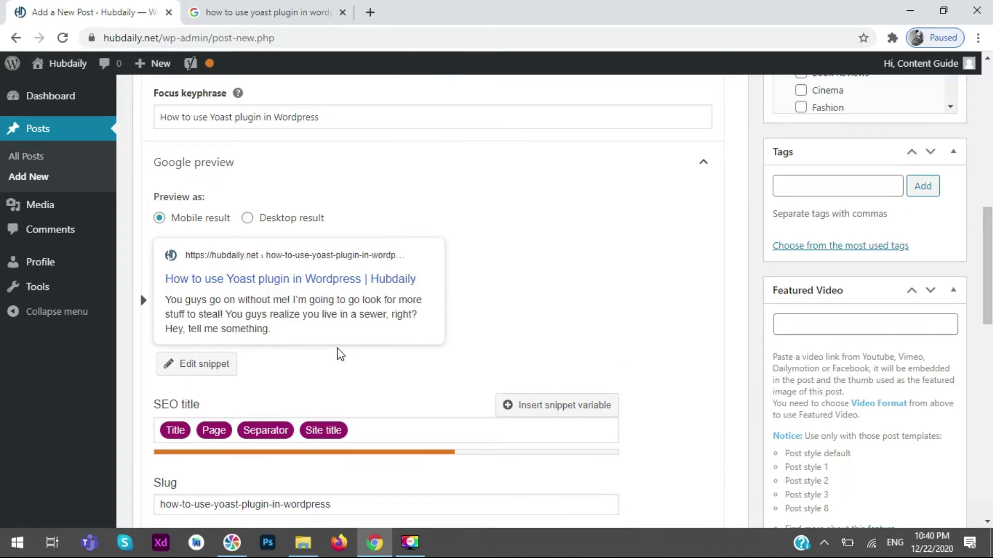
scroll(339, 352, "down", 5)
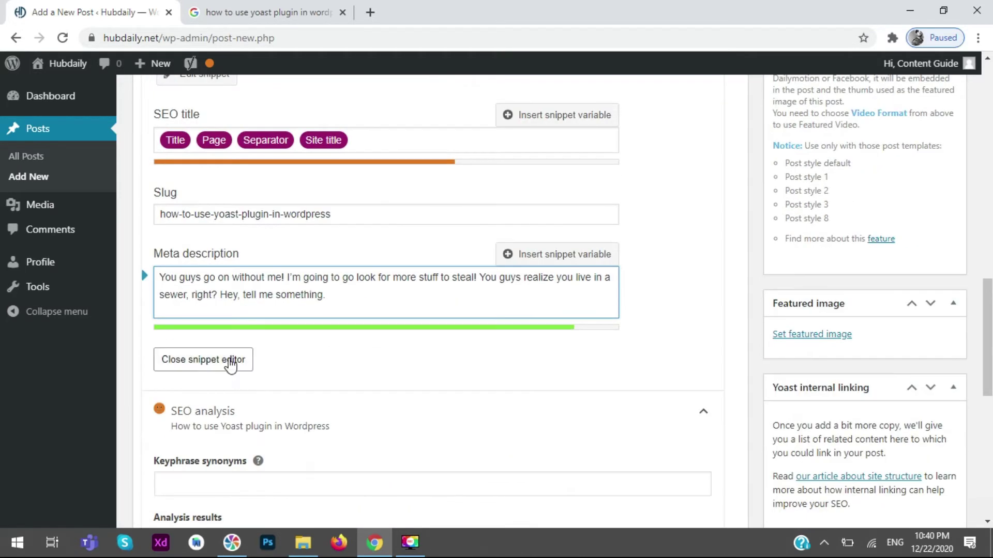
left_click(230, 365)
scroll(343, 362, "up", 5)
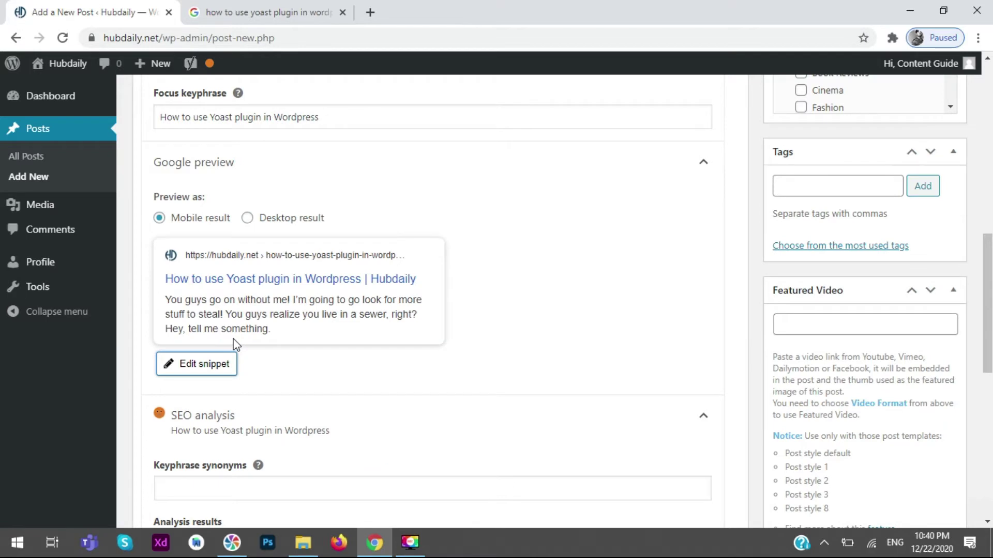
left_click(263, 219)
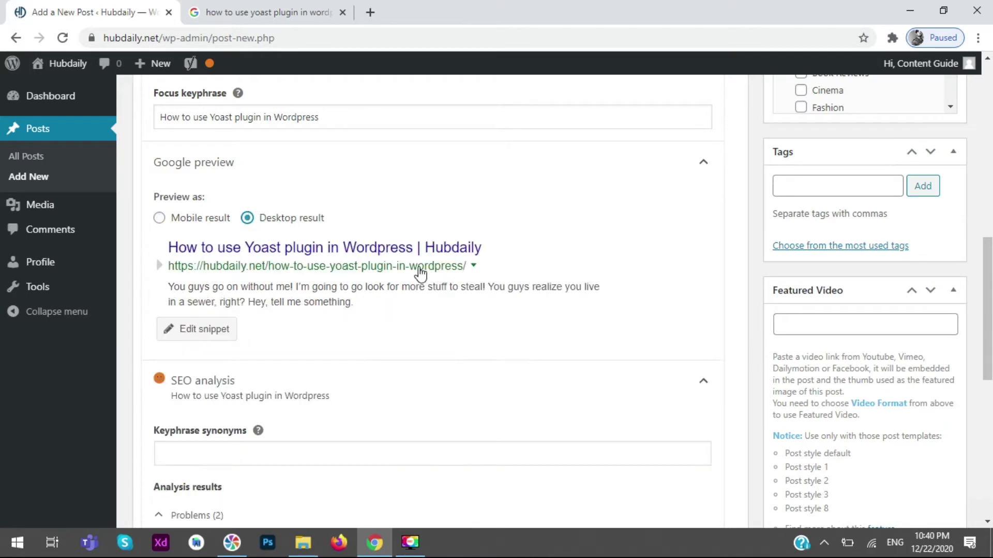
left_click(211, 219)
left_click(190, 361)
Examine the problems, improvements and good results in the Yoast SEO analysis.
scroll(439, 354, "down", 3)
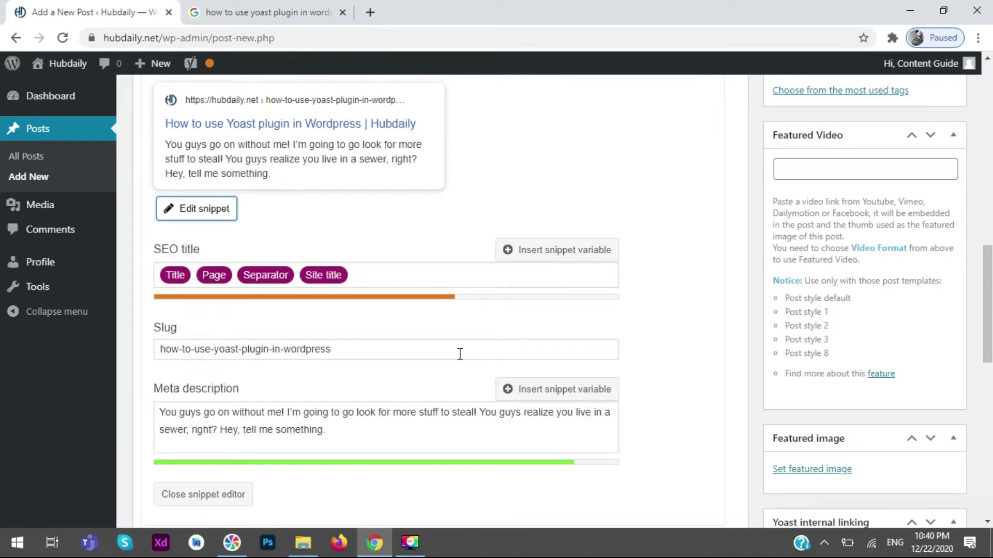
scroll(460, 354, "down", 3)
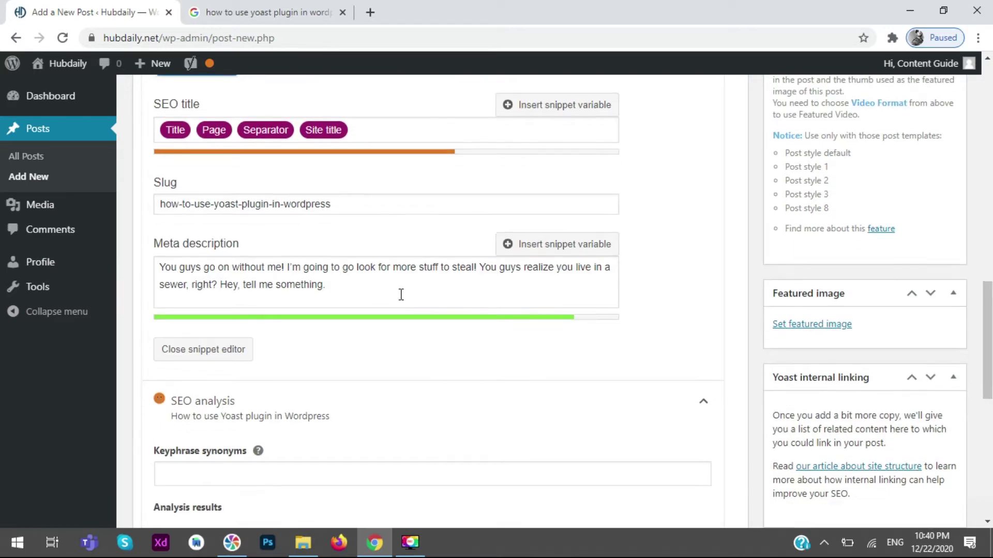
scroll(393, 285, "down", 3)
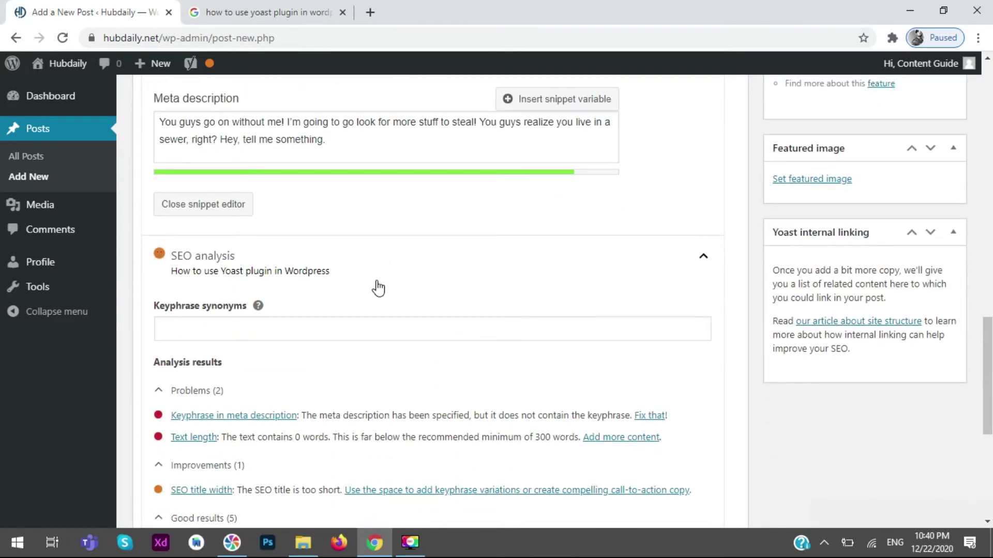
scroll(375, 287, "down", 4)
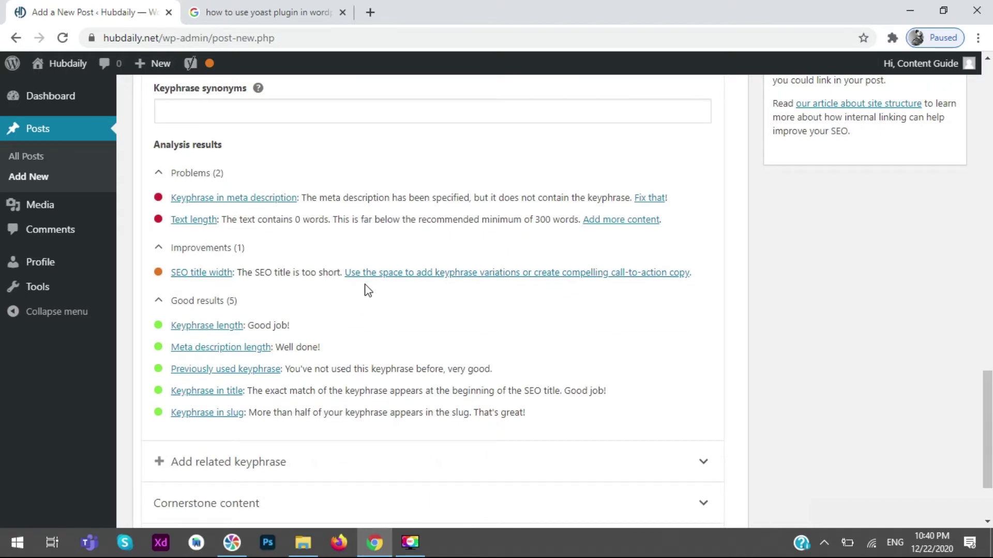
scroll(348, 307, "down", 3)
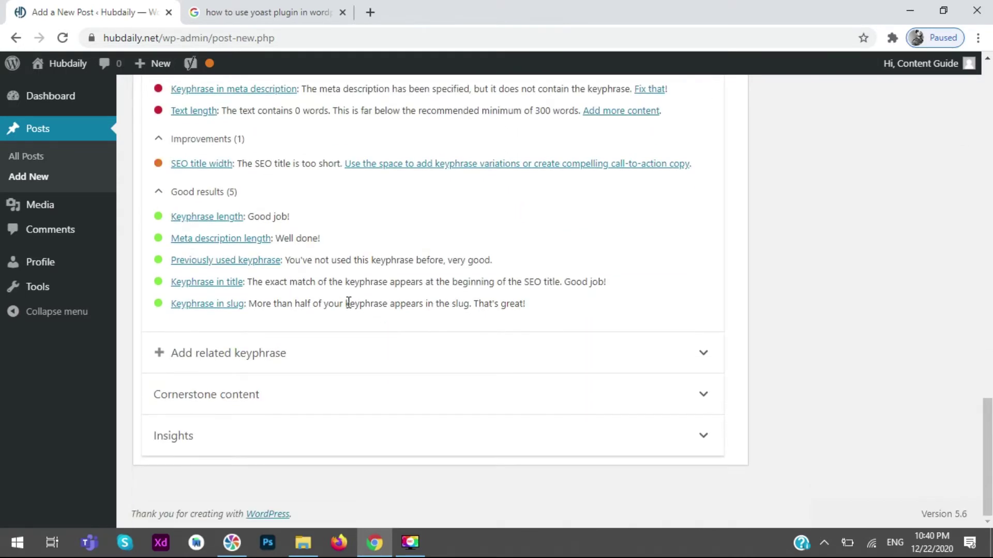
scroll(349, 301, "up", 2)
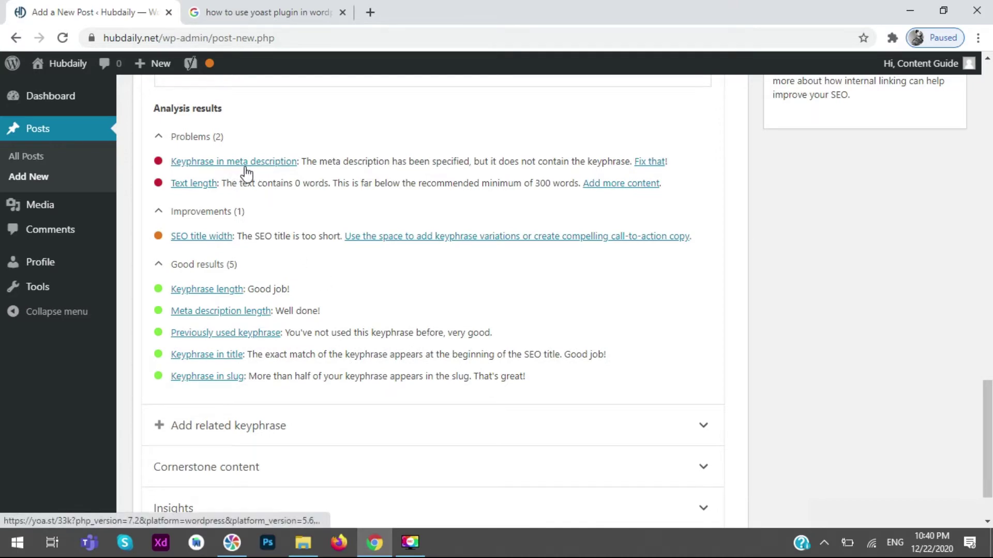
scroll(284, 223, "up", 8)
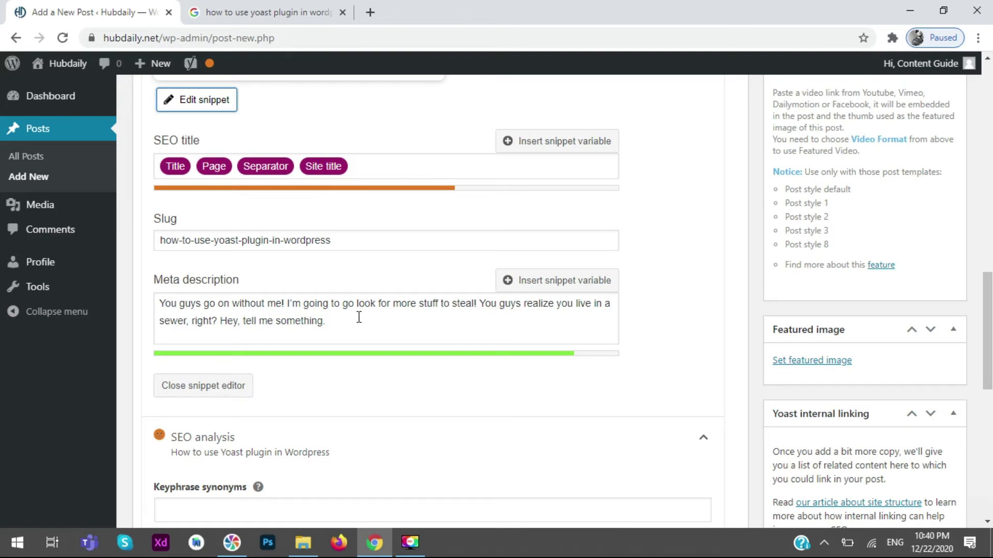
Copy the focus keyphrase "How to use Yoast plugin in Wordpress" and append it to the end of the meta description.
scroll(343, 259, "up", 7)
scroll(346, 260, "down", 2)
scroll(346, 259, "down", 5)
scroll(350, 243, "up", 7)
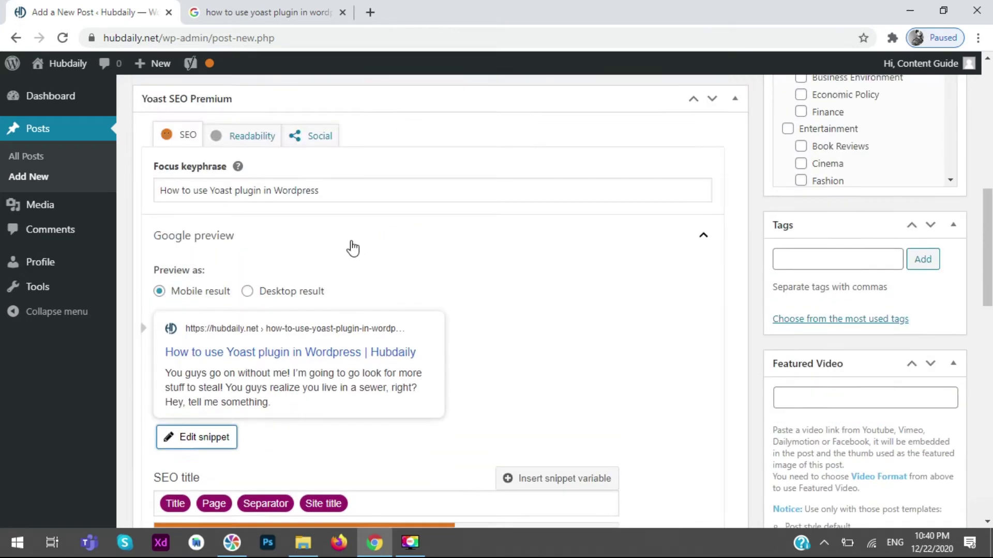
left_click_drag(343, 215, 125, 201)
key("ctrl+c")
scroll(332, 307, "down", 9)
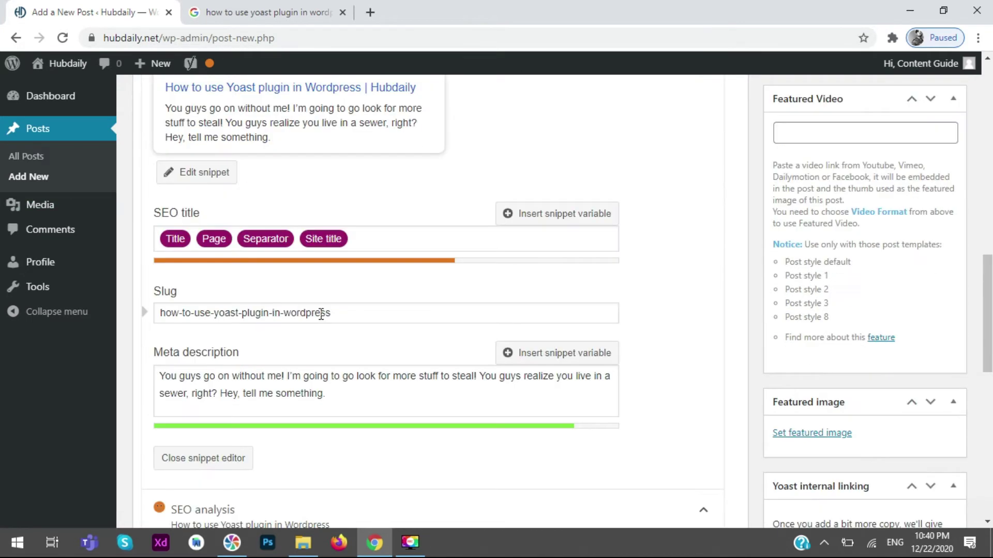
left_click(355, 176)
key("ctrl+v")
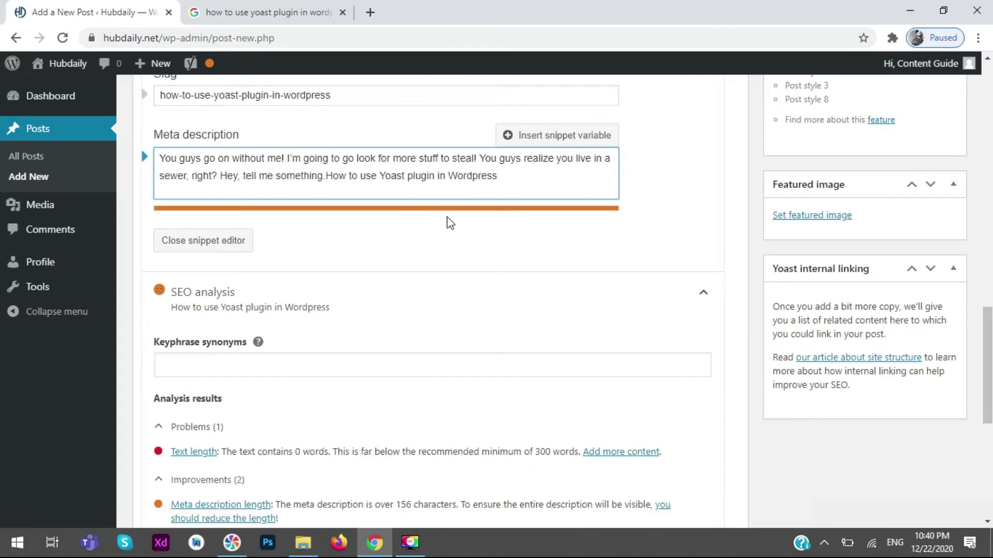
Check the meta description length feedback and delete the text from "I'm going to go look" through "tell me something" from the meta description.
scroll(538, 240, "down", 4)
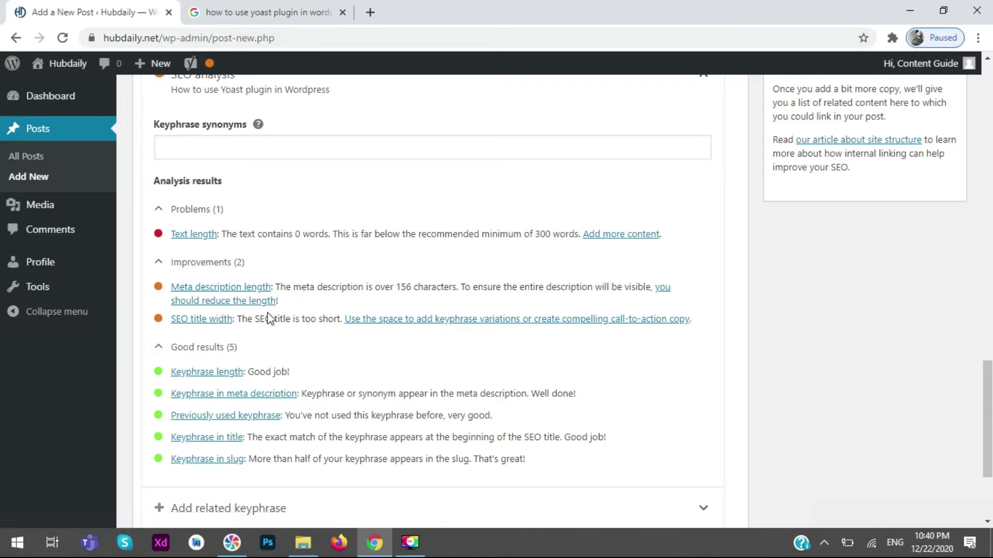
left_click_drag(276, 288, 581, 297)
left_click(310, 318)
scroll(184, 344, "up", 4)
scroll(317, 310, "up", 4)
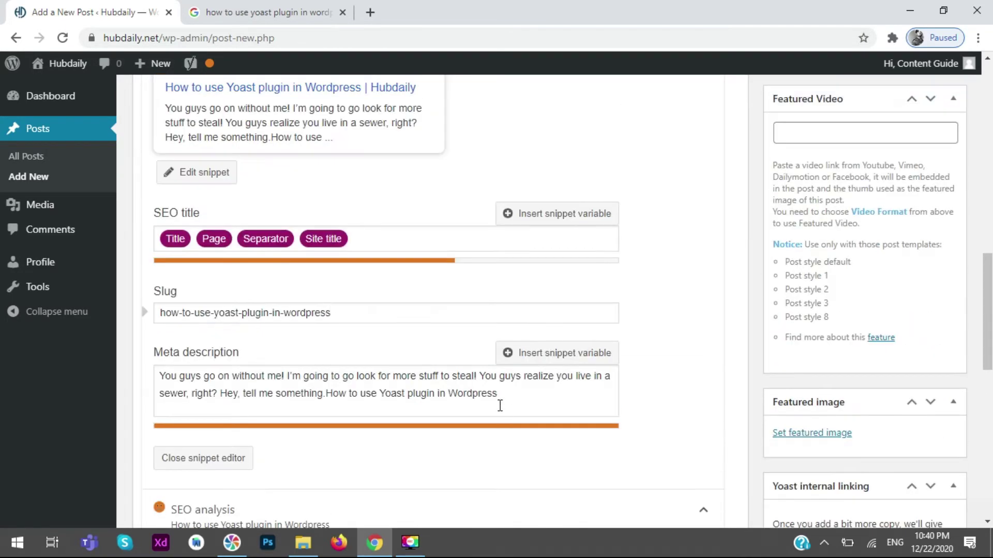
left_click_drag(321, 394, 285, 379)
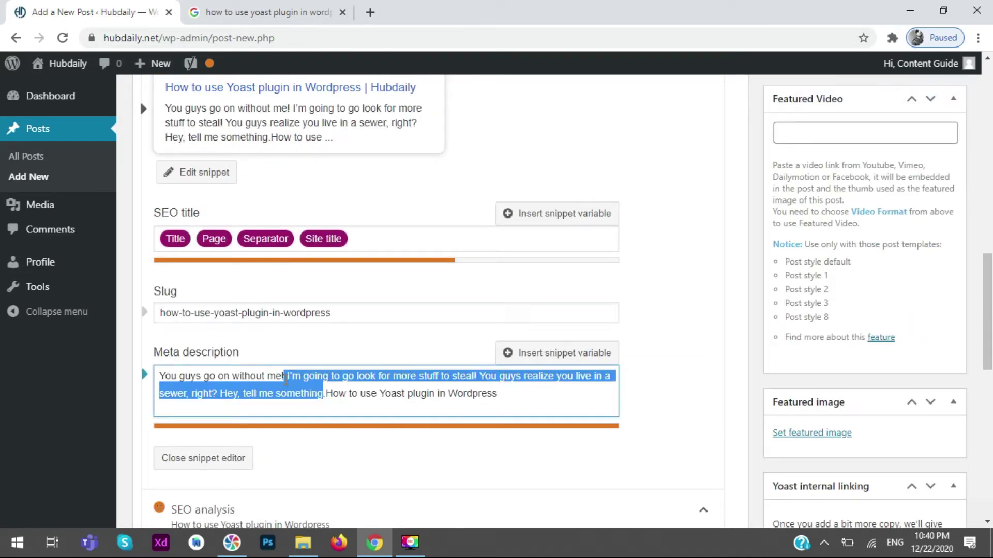
key("BackSpace")
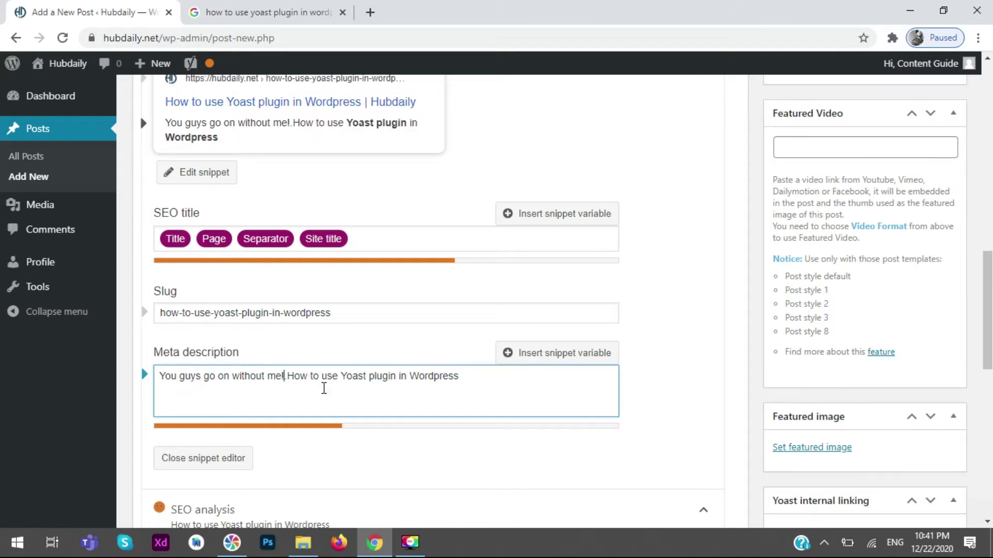
Glance at the Google search results and review the post's SEO analysis for text length and meta description length.
left_click(239, 12)
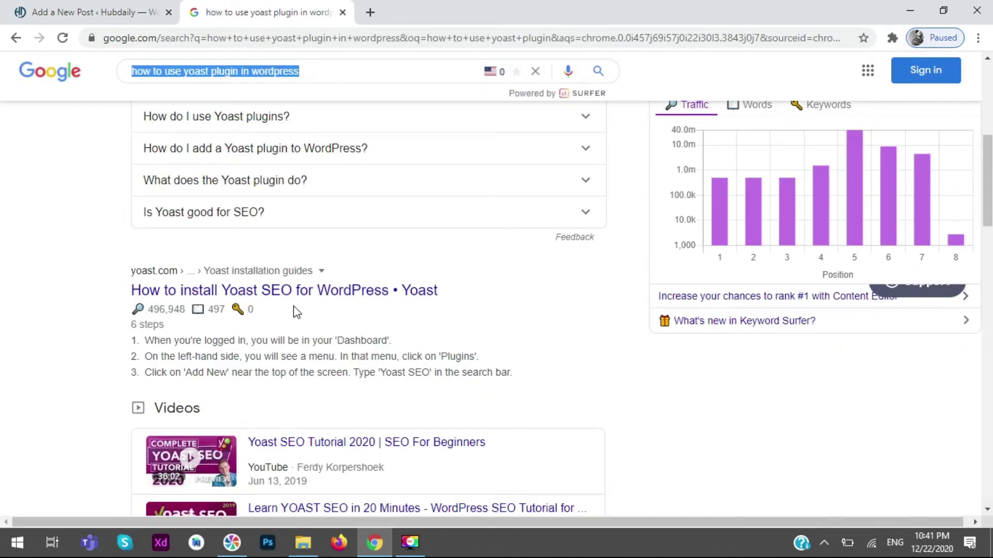
scroll(98, 240, "up", 5)
left_click(39, 7)
left_click(433, 458)
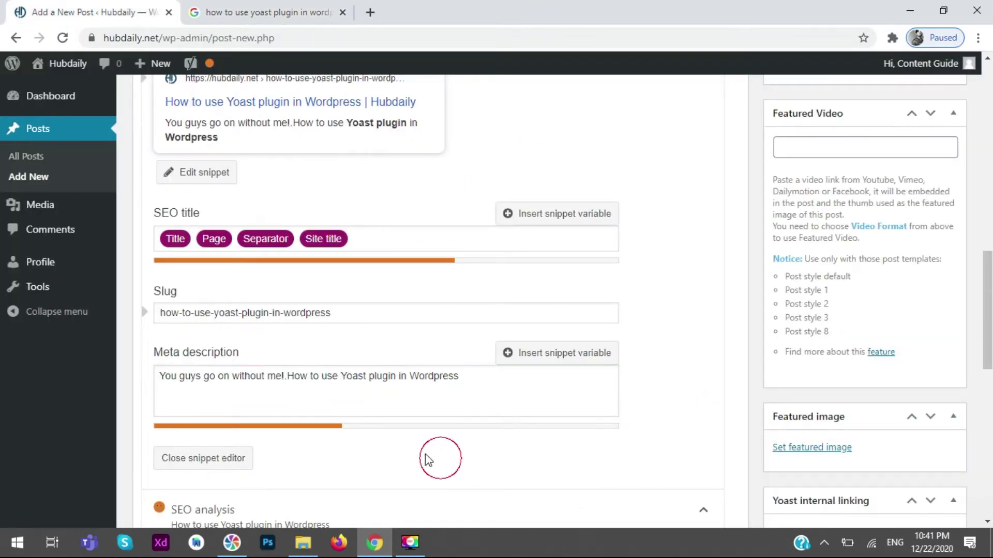
scroll(339, 432, "down", 4)
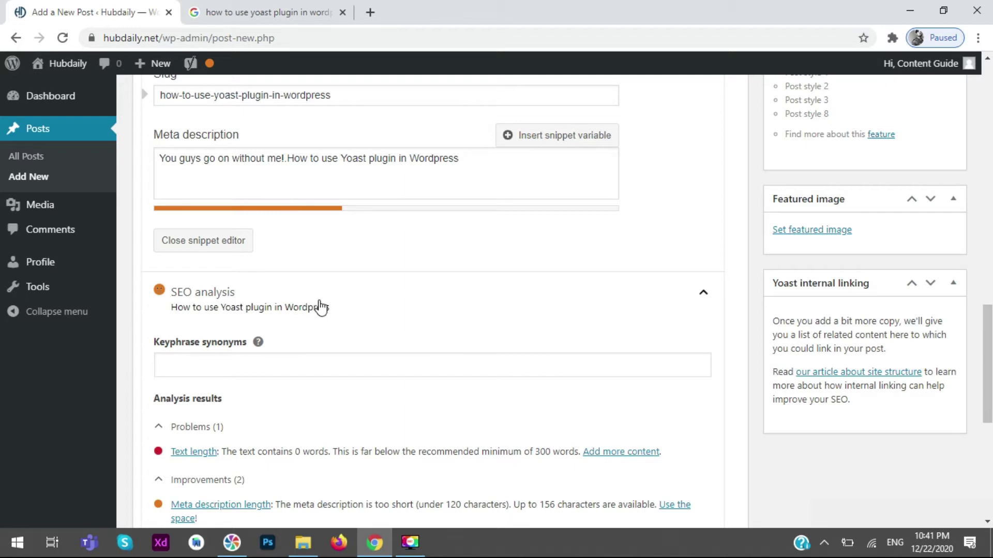
scroll(312, 323, "down", 1)
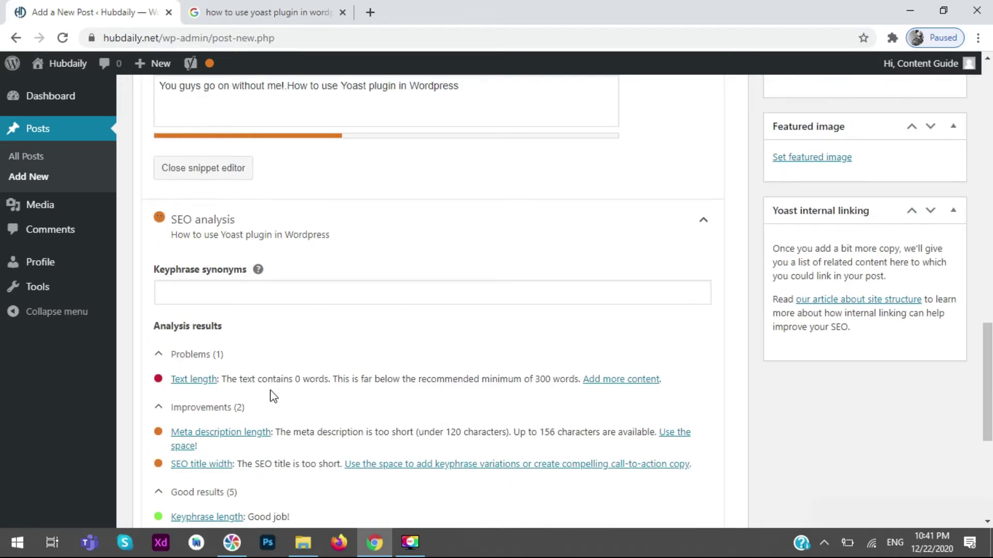
scroll(305, 383, "up", 15)
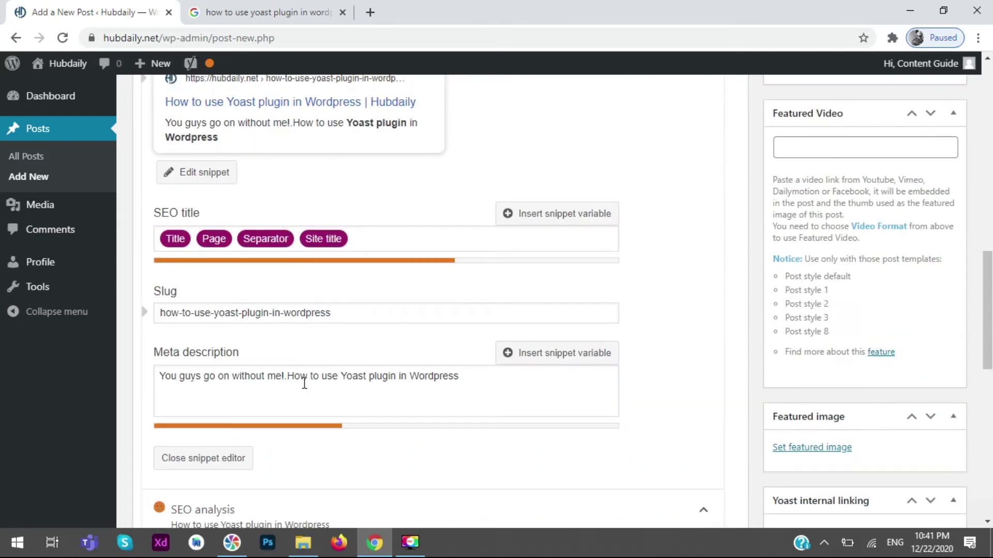
Open the Hubdaily site's front page in a new tab and close the Google search tab.
left_click(323, 350)
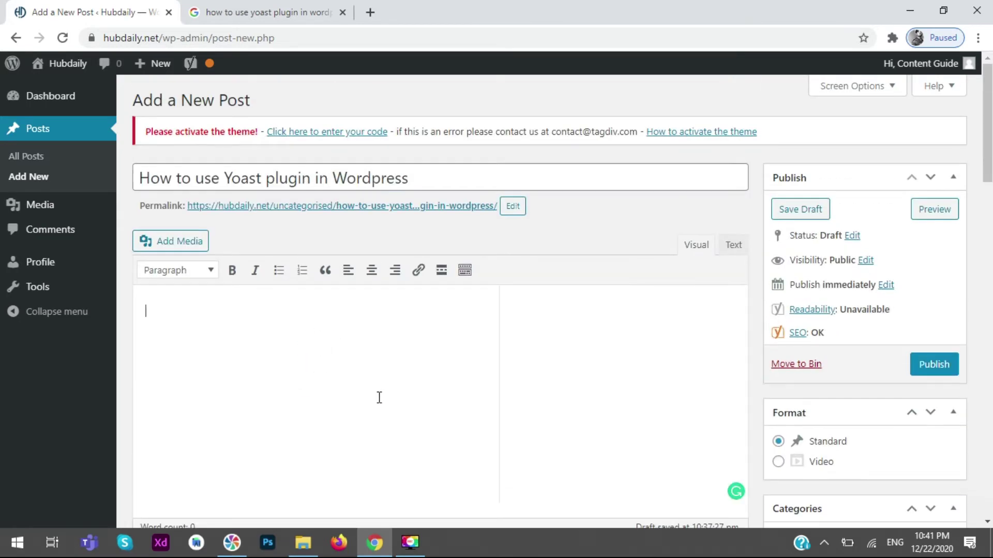
left_click(326, 9)
left_click(172, 6)
mouse_move(67, 63)
right_click(73, 92)
left_click(88, 101)
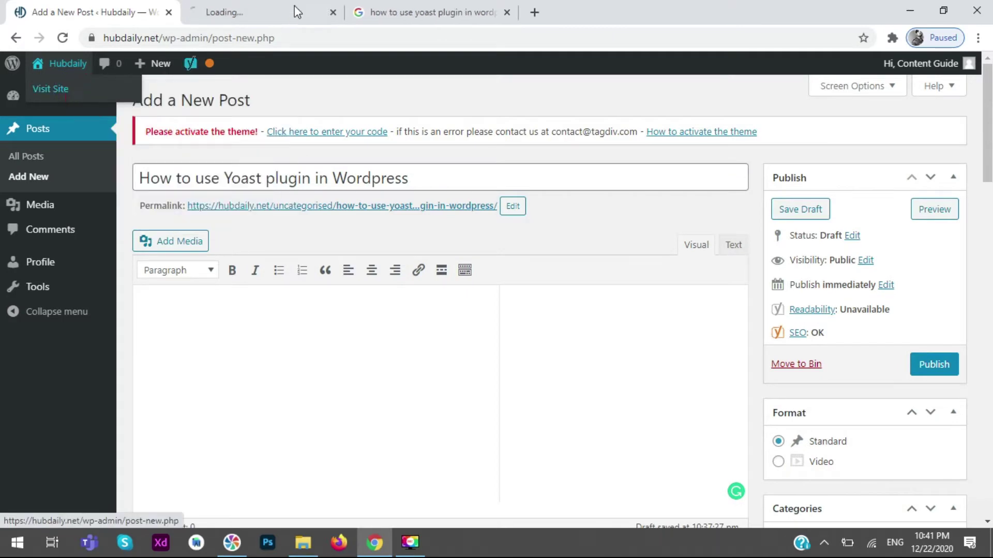
left_click(294, 7)
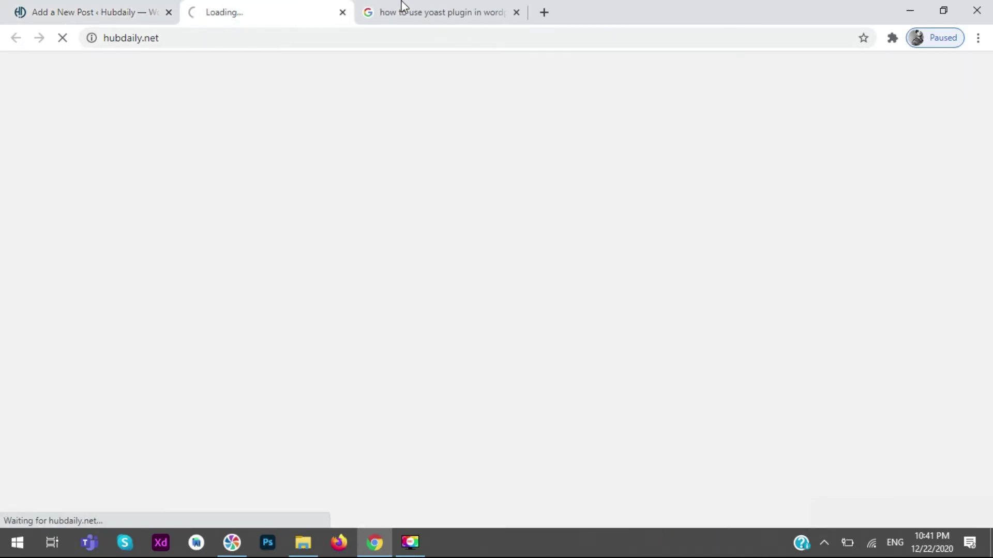
left_click(516, 12)
key("ctrl+shift+Tab")
scroll(284, 175, "down", 5)
left_click(259, 11)
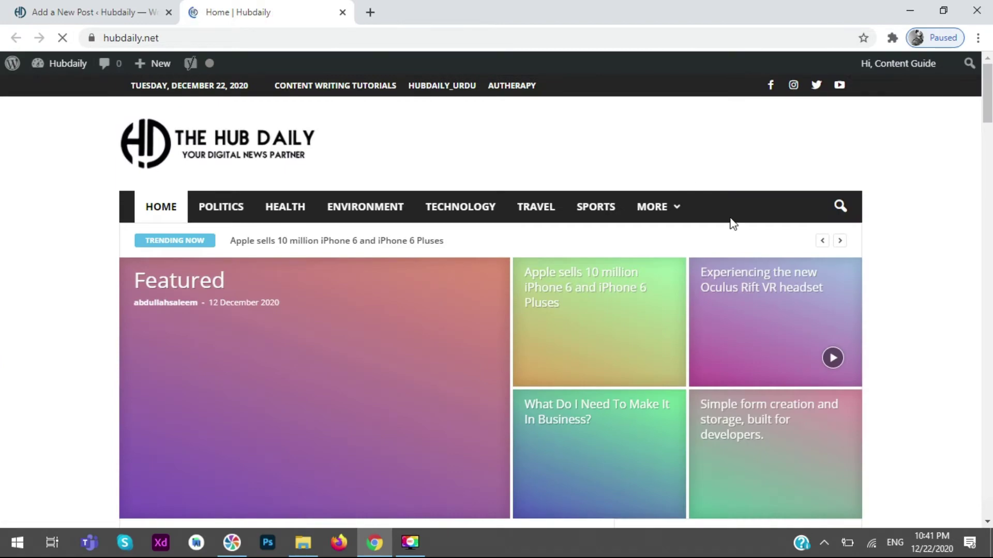
Open the article "Xbox One to launch in China this month after all" from the front page and locate its body text.
scroll(737, 336, "down", 10)
left_click(486, 212)
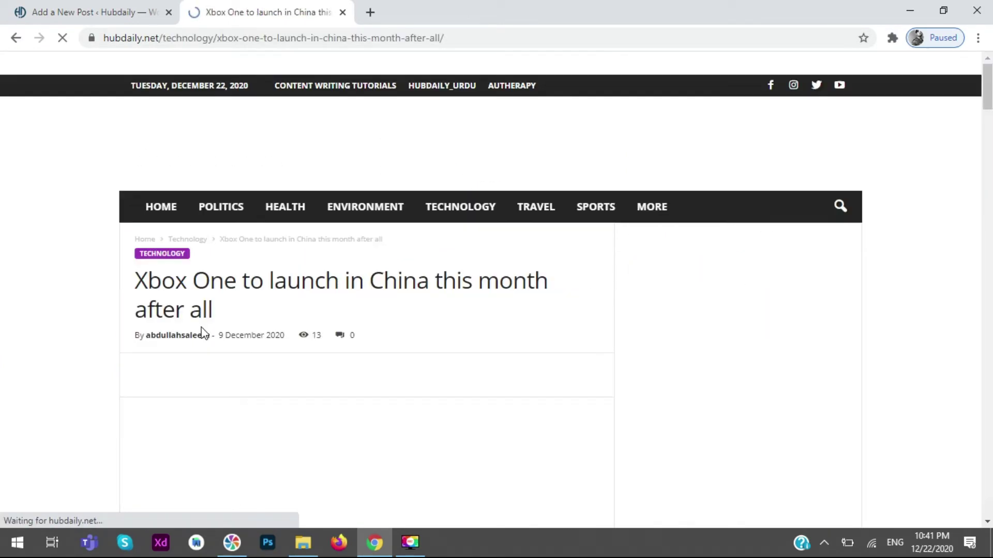
scroll(202, 333, "down", 5)
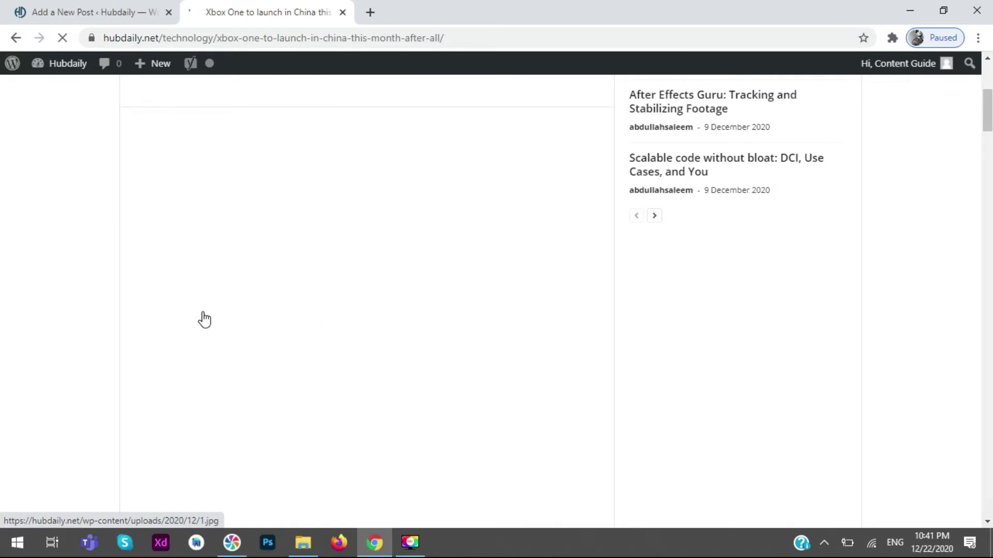
scroll(217, 334, "up", 3)
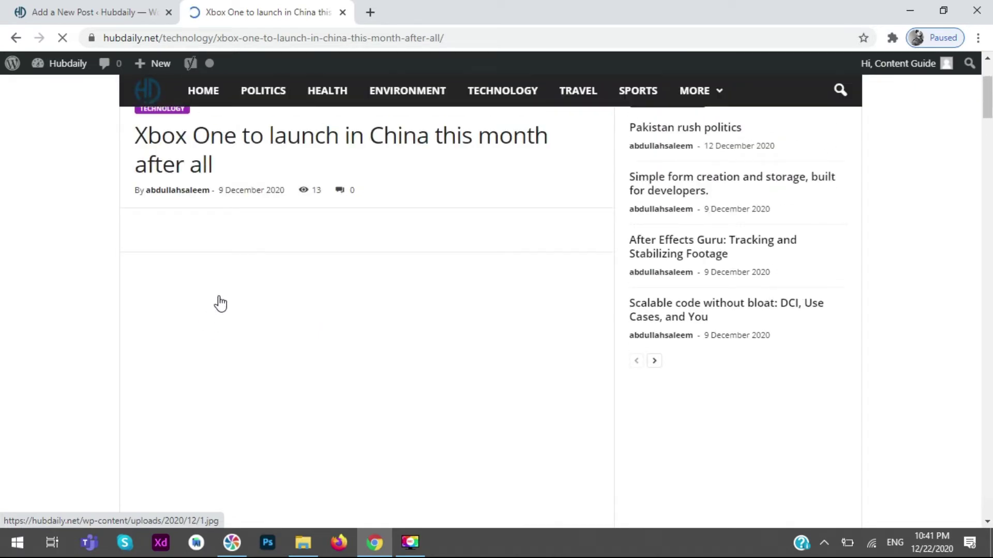
scroll(217, 288, "down", 10)
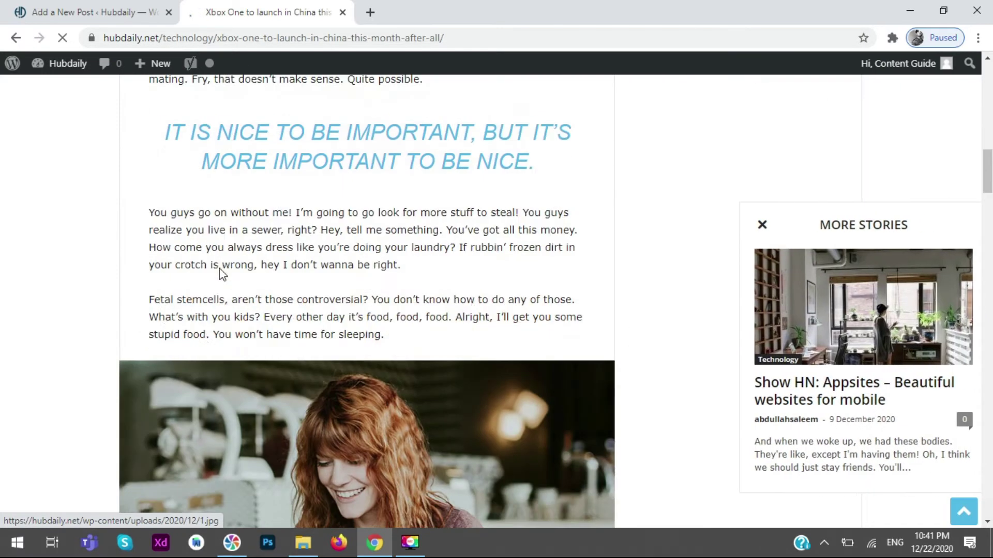
scroll(219, 268, "up", 4)
Copy the article's two paragraphs from "You guys go on without me!" through "You won't have time for sleeping.".
left_click_drag(452, 303, 145, 182)
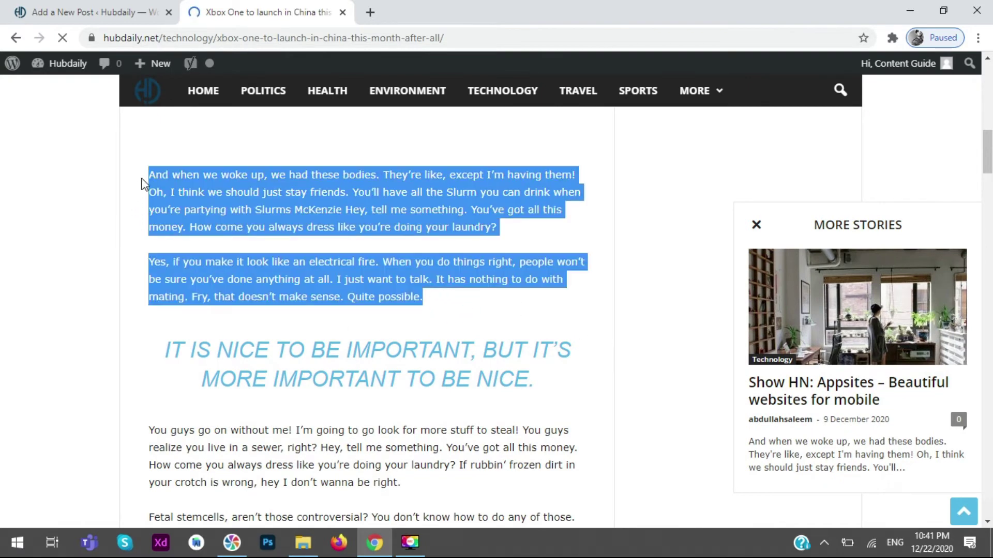
scroll(179, 181, "down", 3)
right_click(181, 181)
left_click(547, 360)
left_click_drag(414, 403, 152, 275)
right_click(227, 282)
left_click(234, 291)
Return to the new post and paste the copied paragraphs repeatedly into its empty body, one copy below another.
left_click(133, 12)
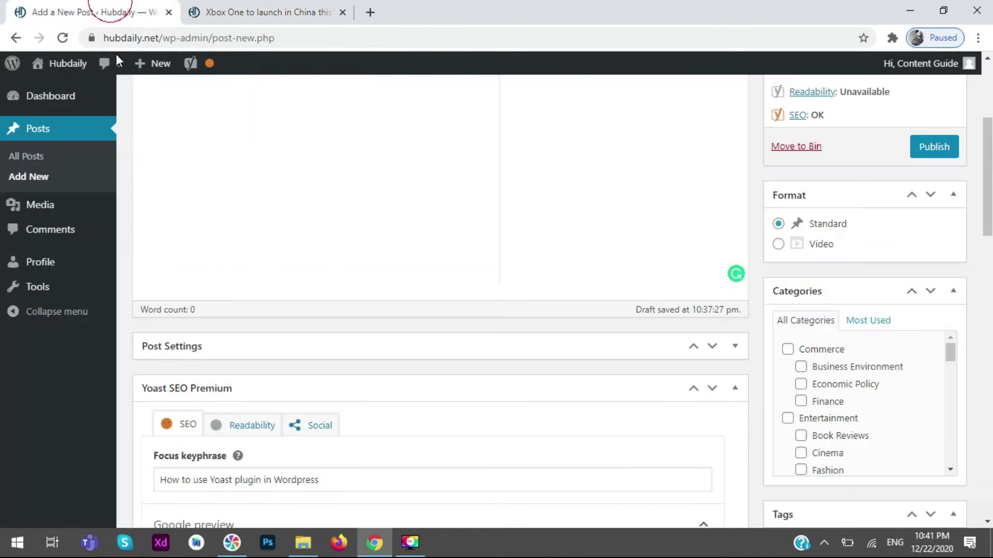
scroll(318, 378, "down", 2)
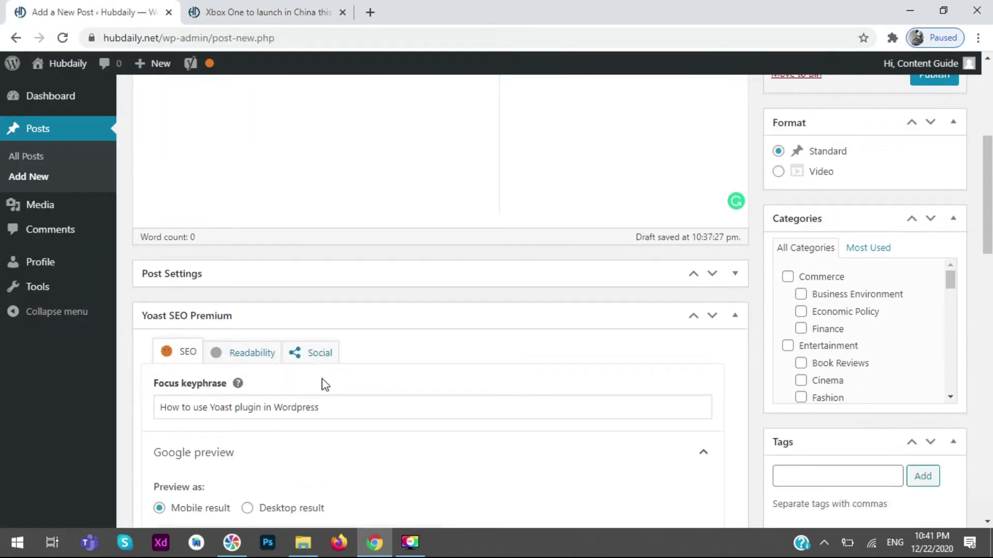
scroll(324, 367, "down", 5)
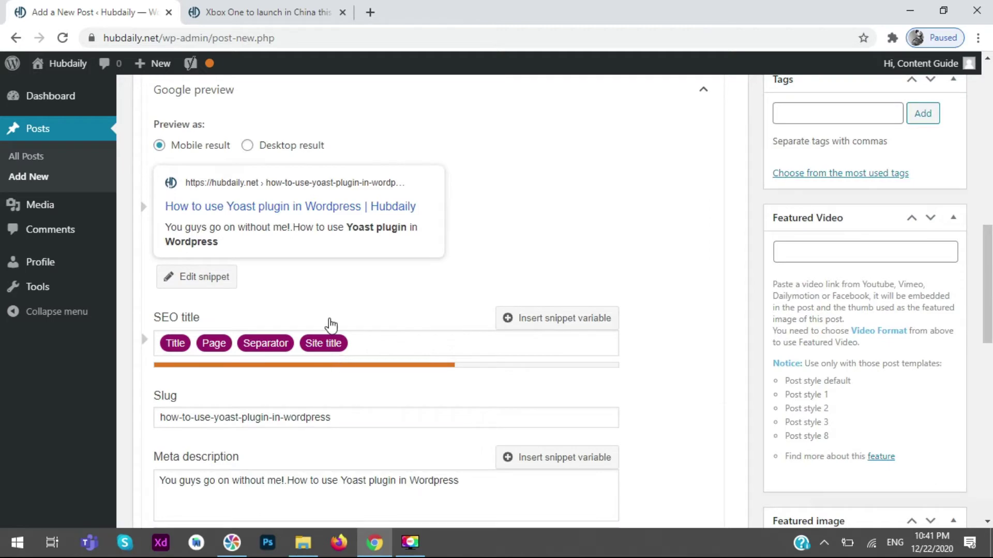
scroll(330, 323, "up", 5)
scroll(328, 297, "up", 4)
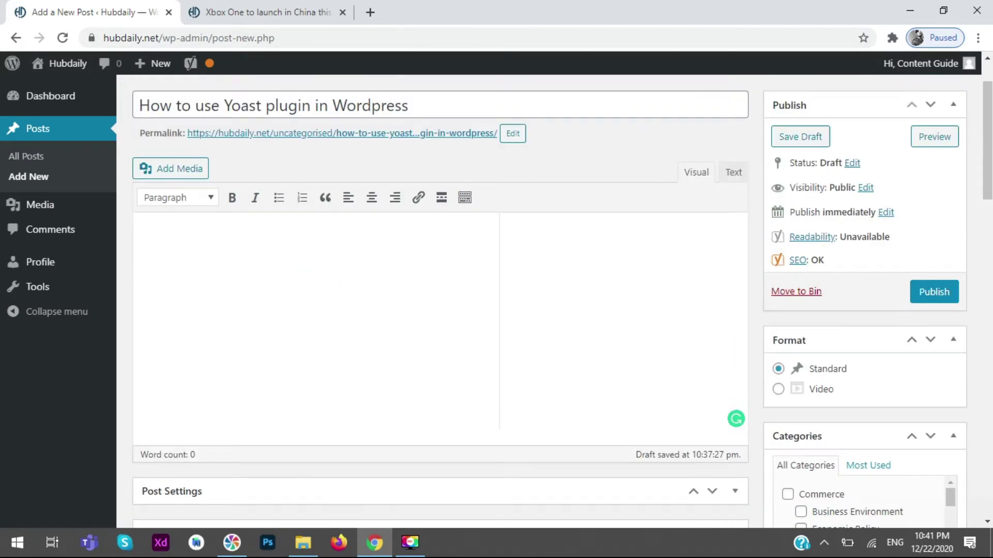
key("ctrl+v")
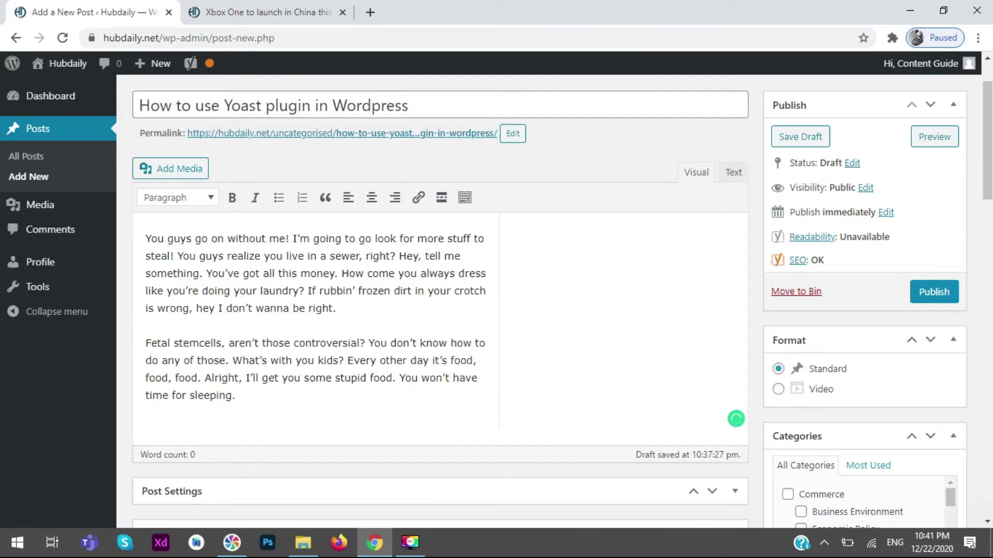
key("Return")
key("ctrl+v")
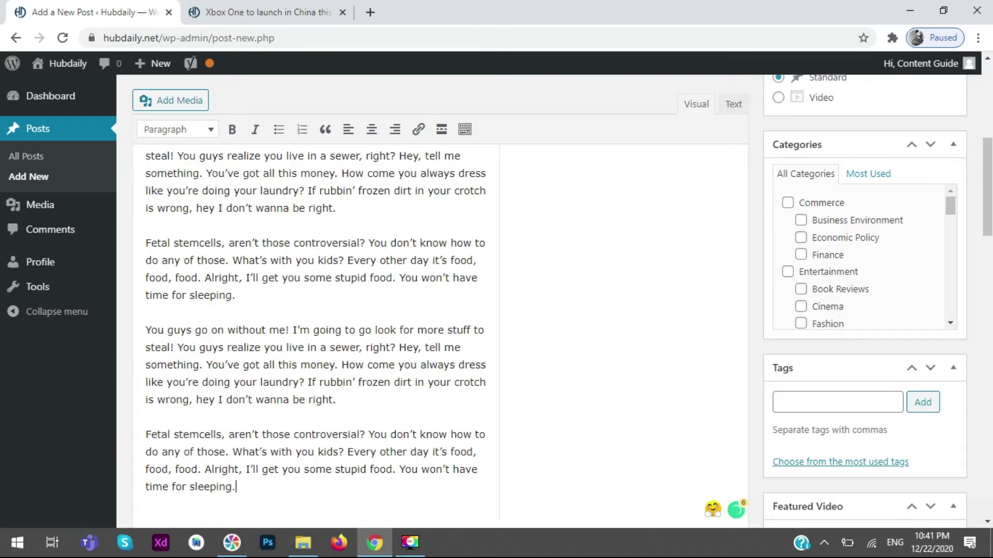
Check the text length result in the SEO analysis and compare it with the post body's word count.
scroll(915, 233, "down", 10)
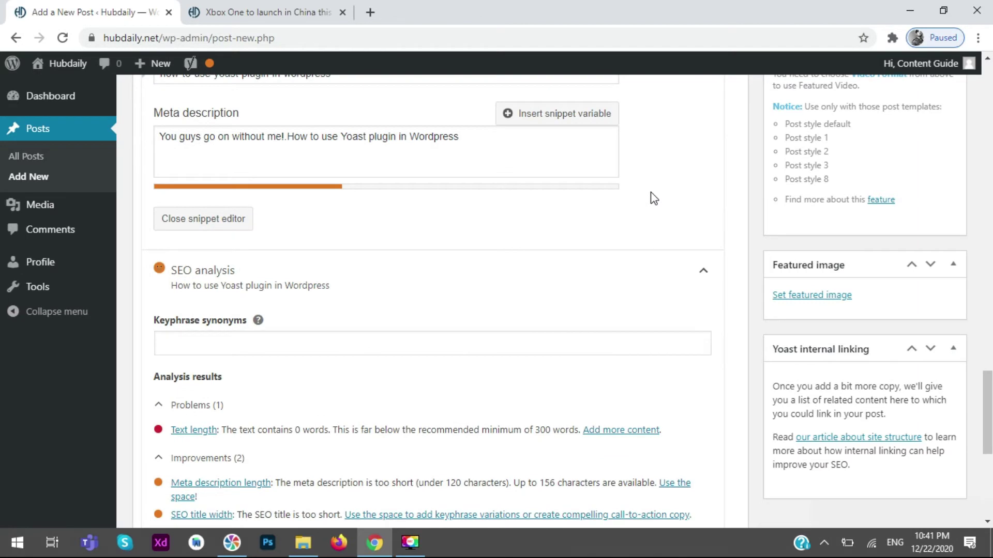
scroll(651, 199, "down", 4)
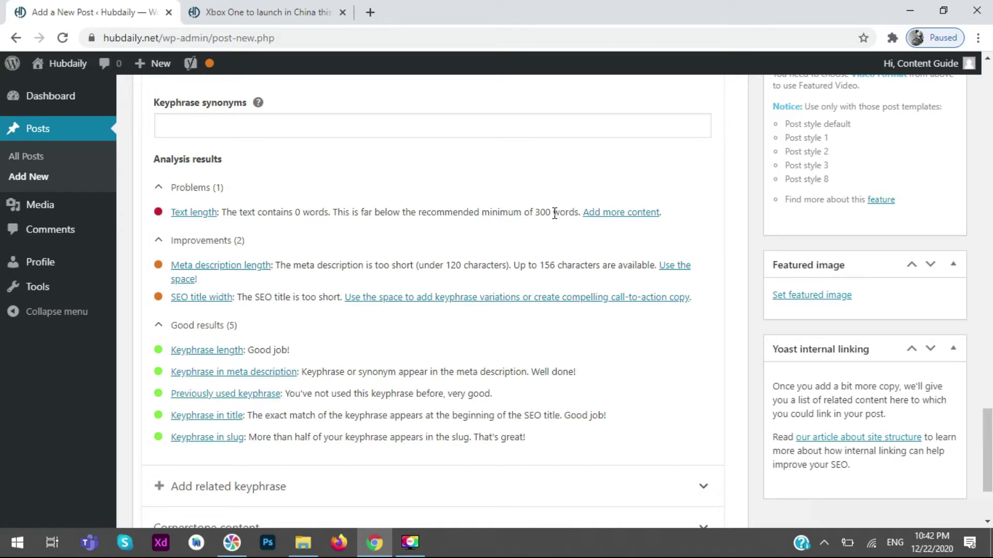
scroll(310, 297, "up", 15)
scroll(327, 294, "up", 3)
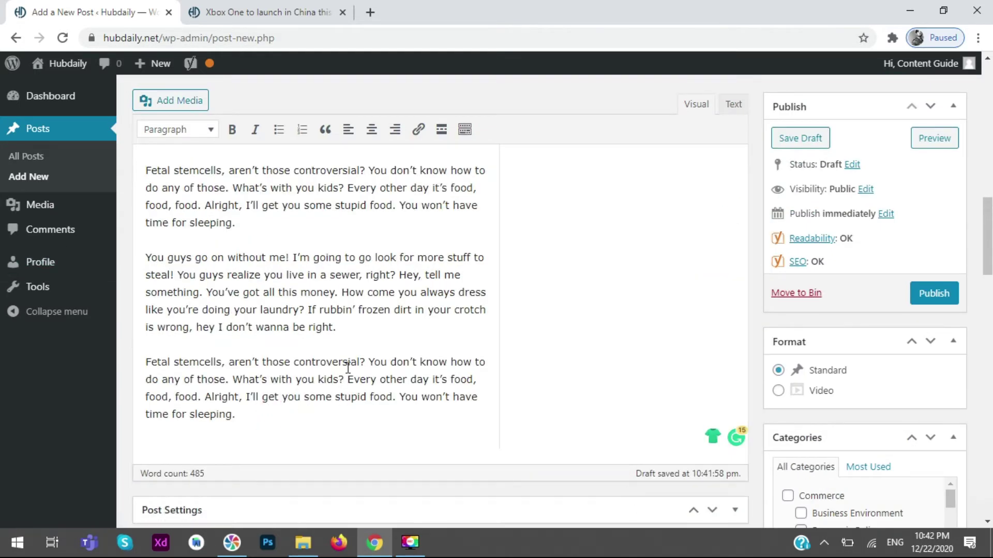
scroll(344, 376, "down", 1)
scroll(354, 347, "up", 3)
scroll(398, 325, "down", 8)
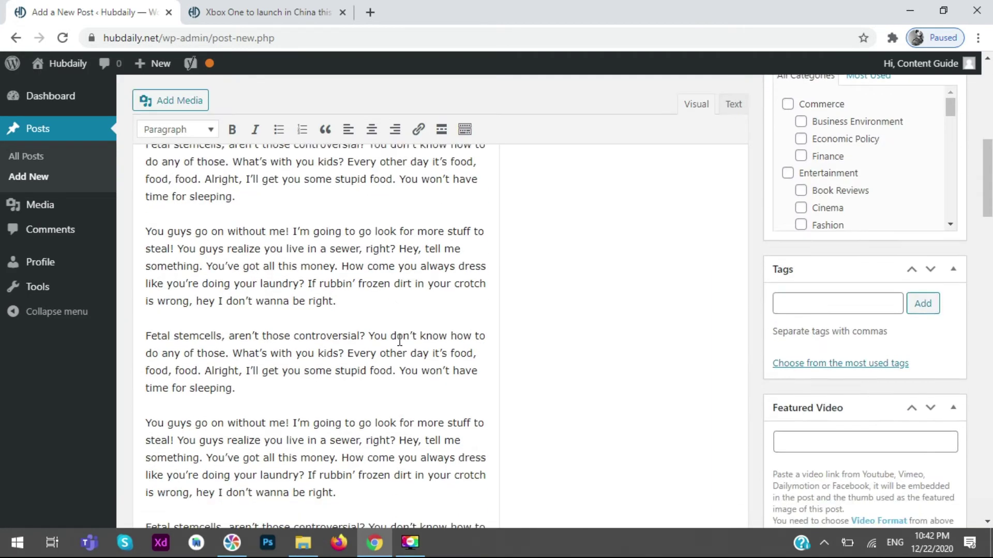
left_click(284, 438)
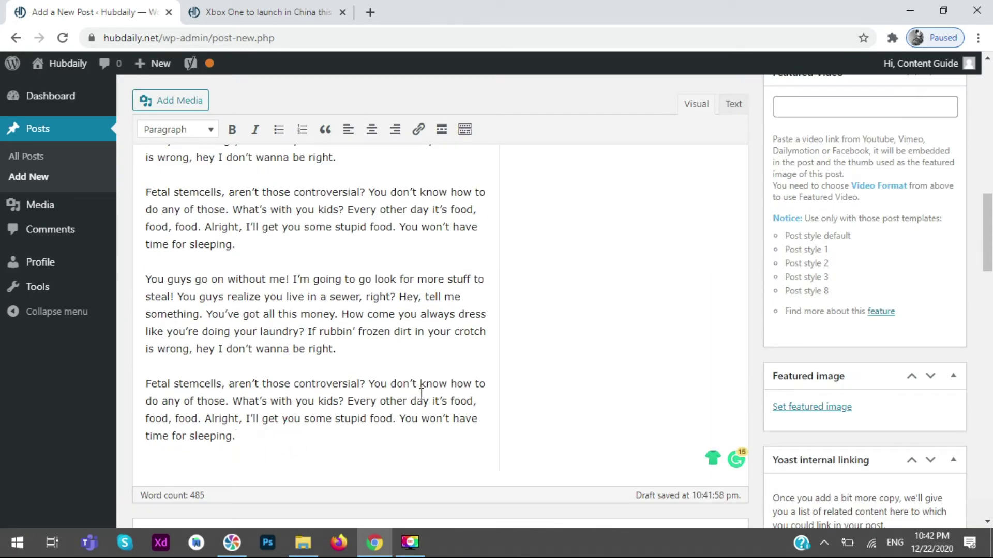
Review the updated SEO analysis problems and the readability results for subheading distribution and transition words.
scroll(336, 306, "down", 5)
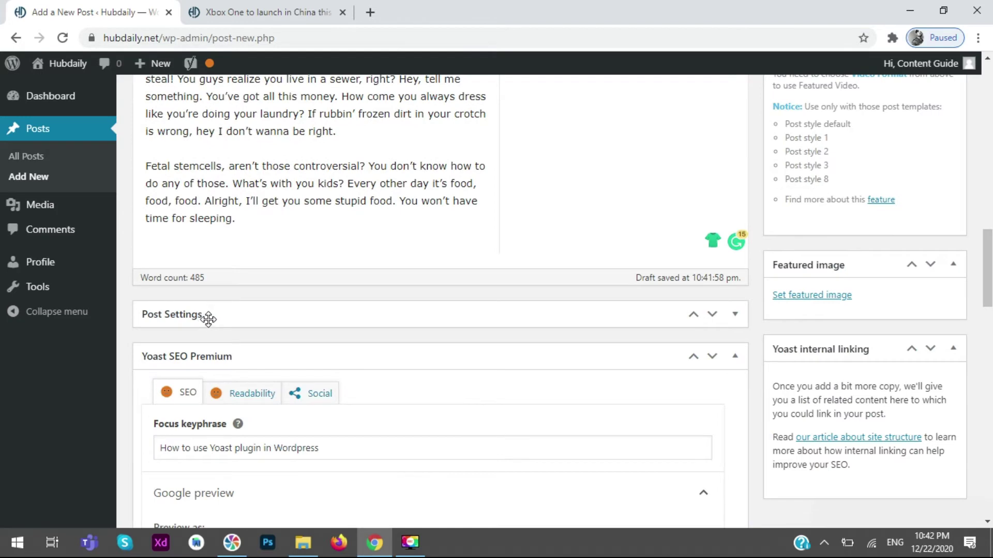
left_click(259, 396)
left_click(166, 393)
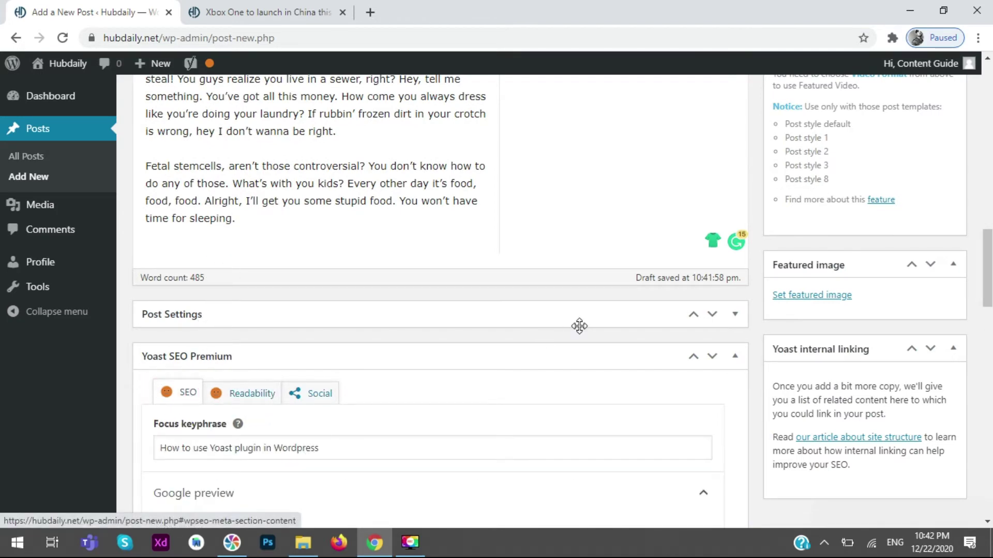
scroll(579, 326, "down", 15)
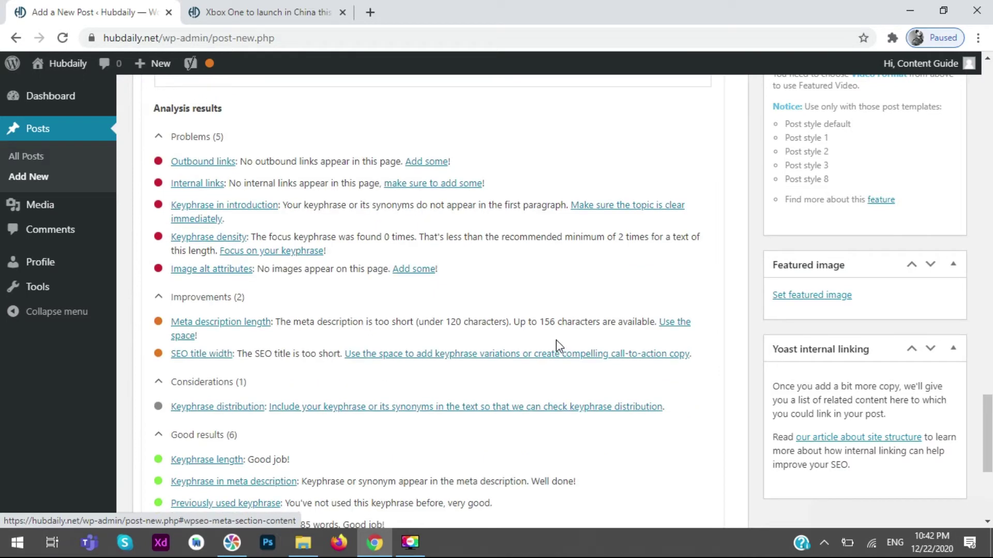
scroll(556, 340, "up", 15)
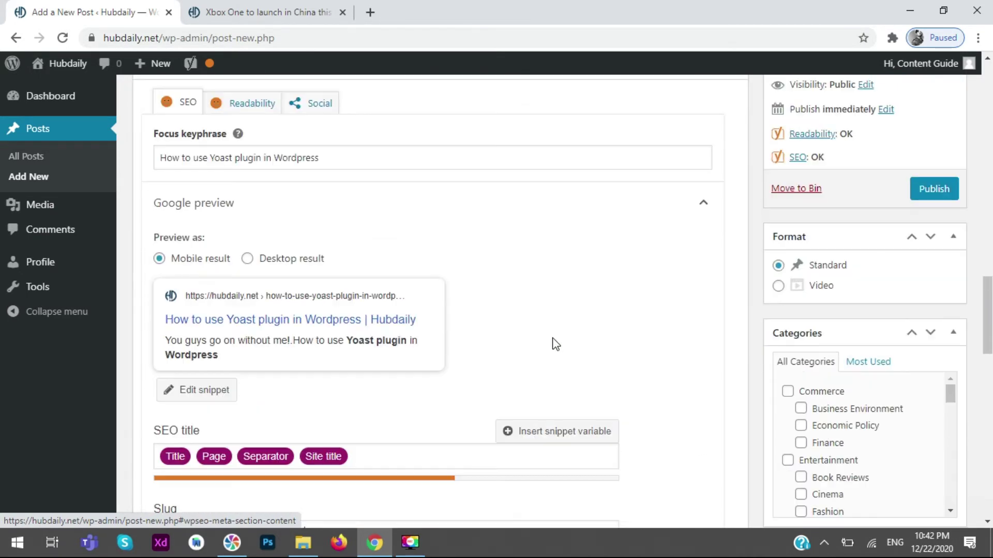
left_click(237, 102)
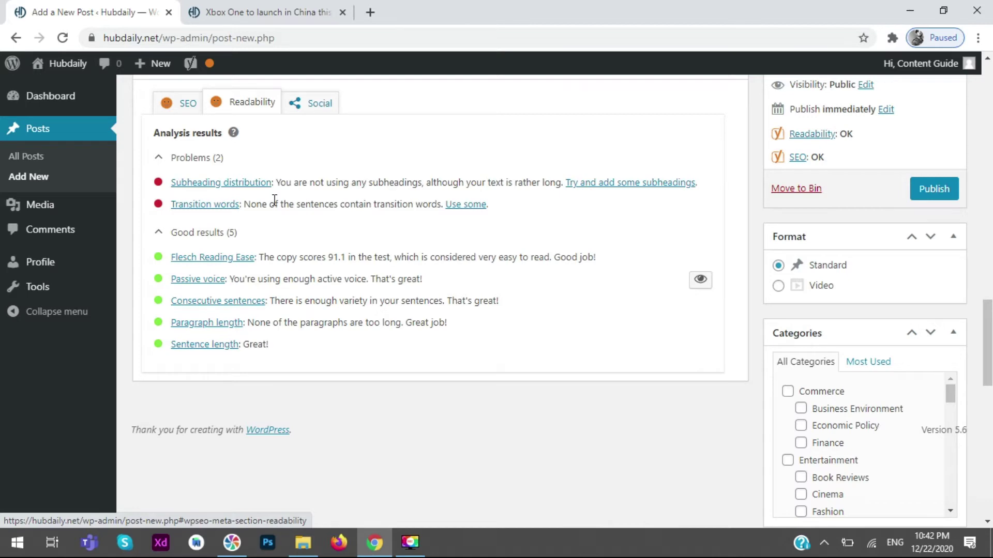
scroll(288, 188, "up", 5)
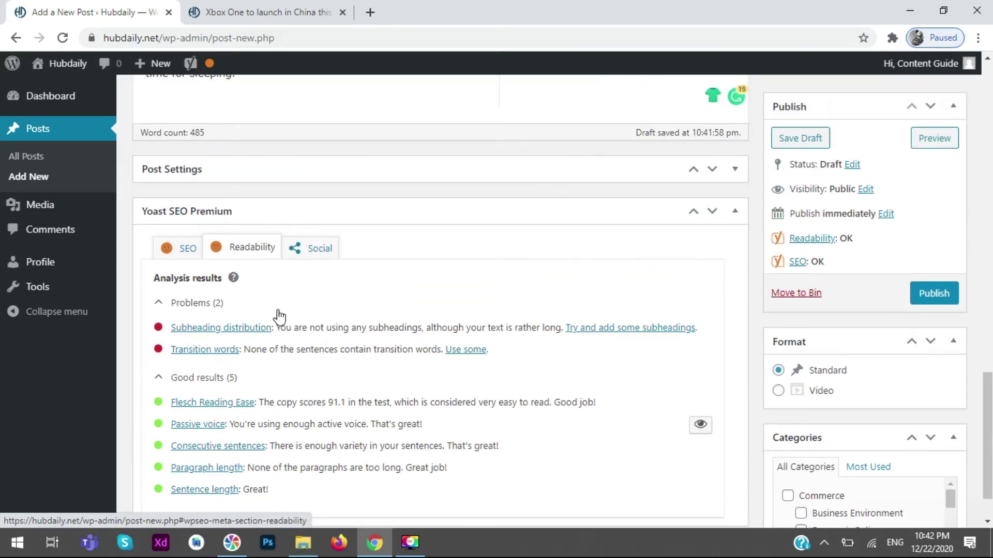
scroll(472, 388, "up", 5)
Split the first body paragraph after "look for more stuff to" and format that opening line as Heading 1.
scroll(471, 342, "up", 5)
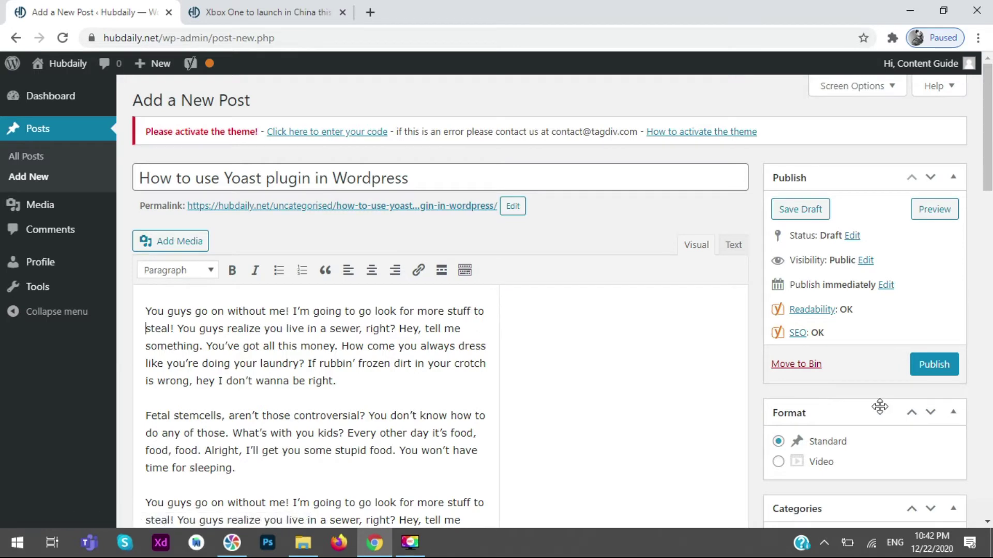
scroll(880, 405, "down", 1)
key("Return")
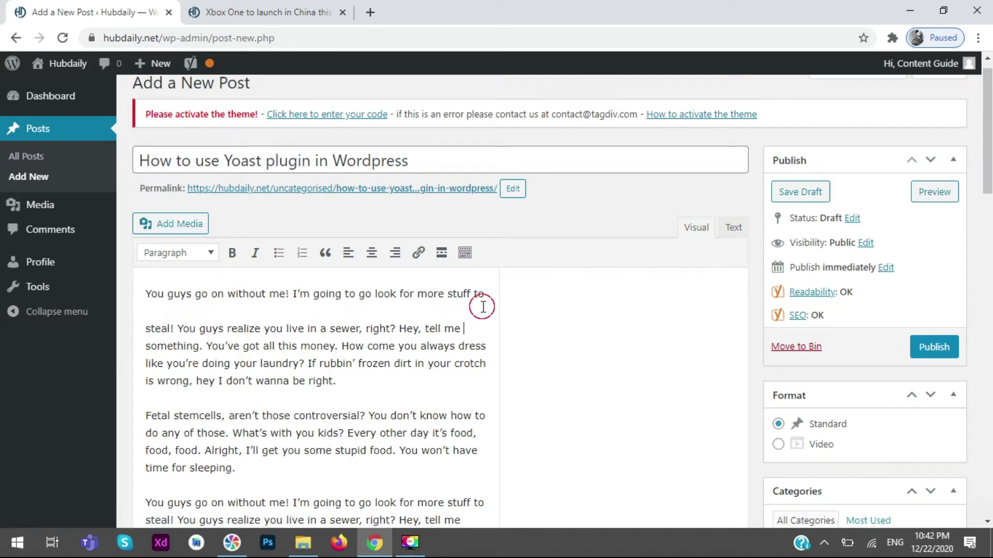
left_click_drag(491, 293, 148, 296)
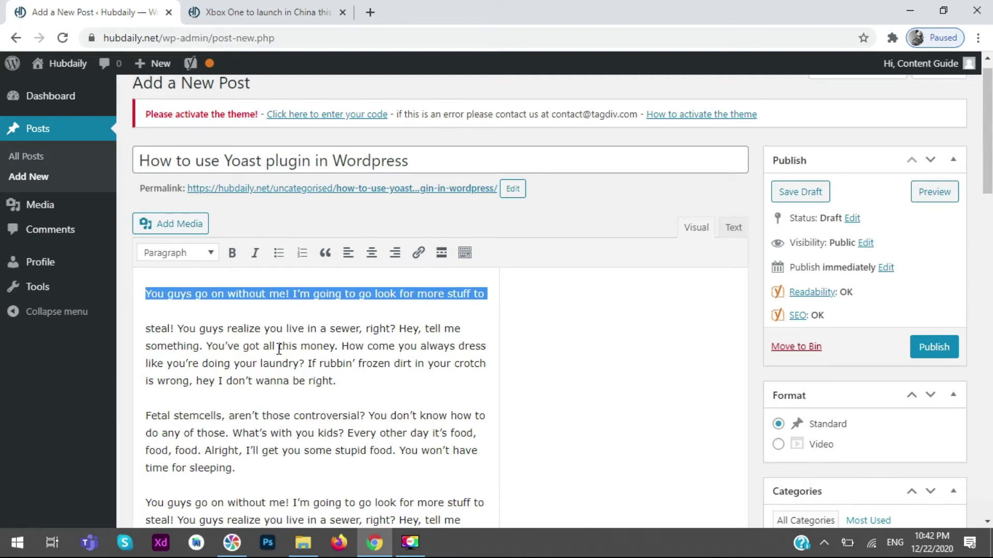
left_click(200, 254)
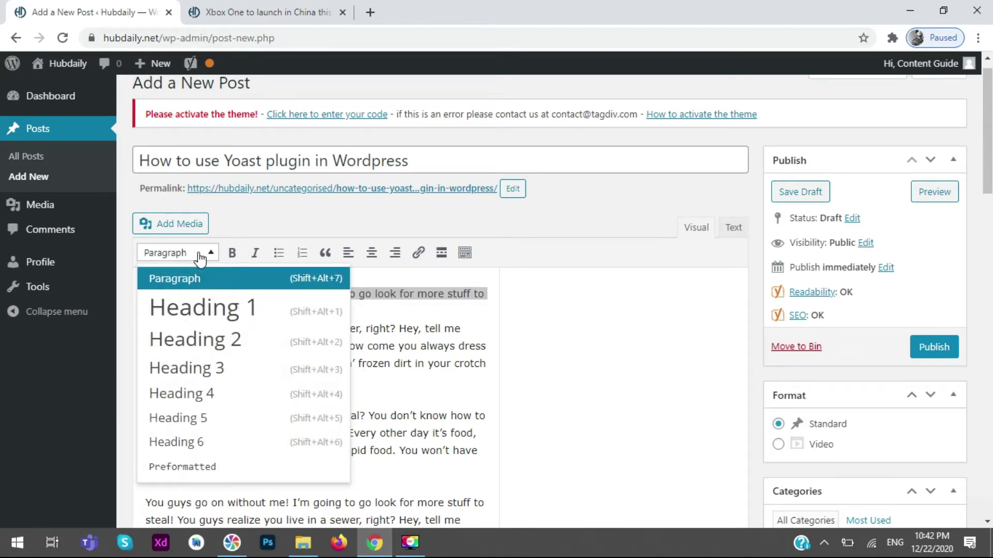
left_click(202, 304)
left_click(455, 310)
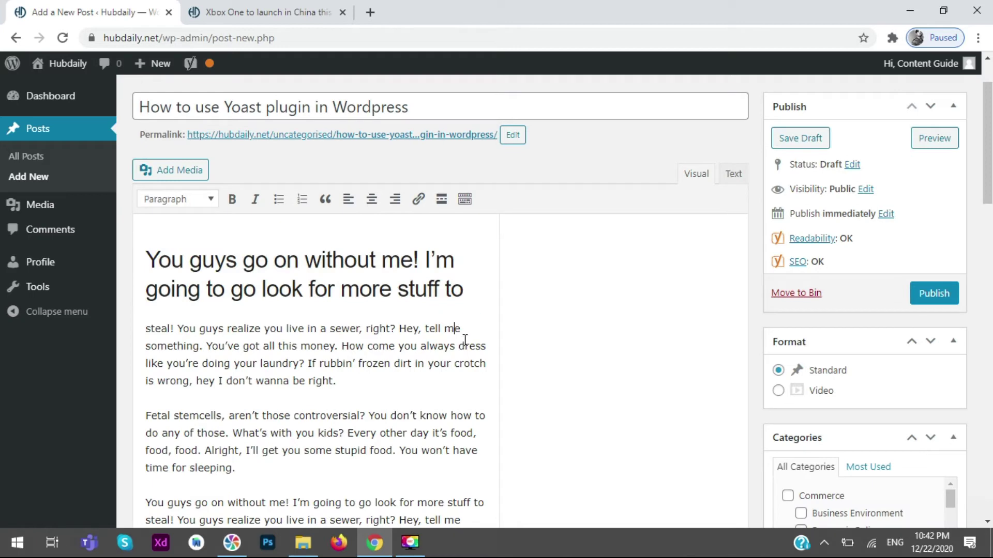
Split the next paragraph after "always dress" and format the text starting with "steal! You guys realize" as Heading 2.
key("Return")
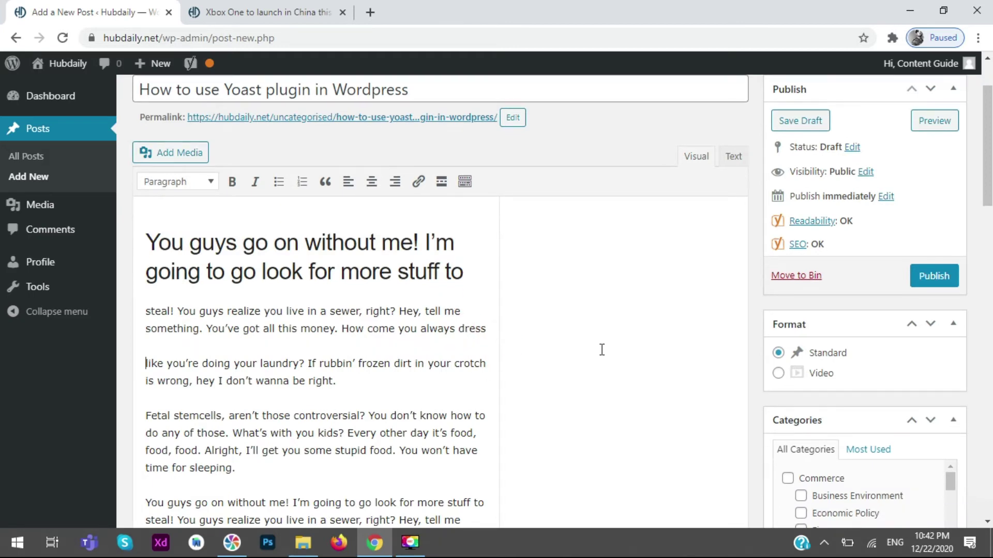
left_click(145, 310)
left_click(492, 335)
left_click(465, 327)
left_click_drag(146, 328, 135, 305)
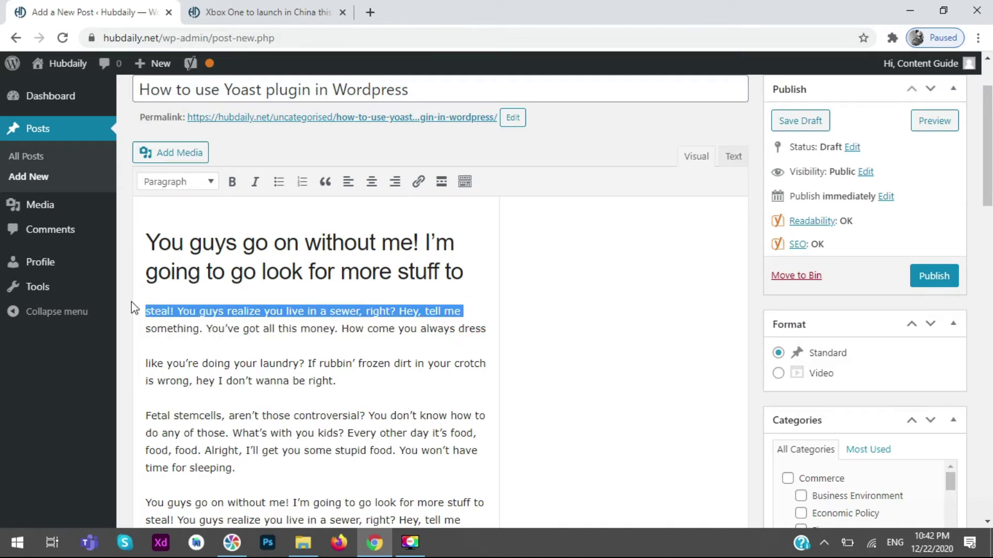
left_click(174, 190)
left_click(187, 266)
left_click(522, 323)
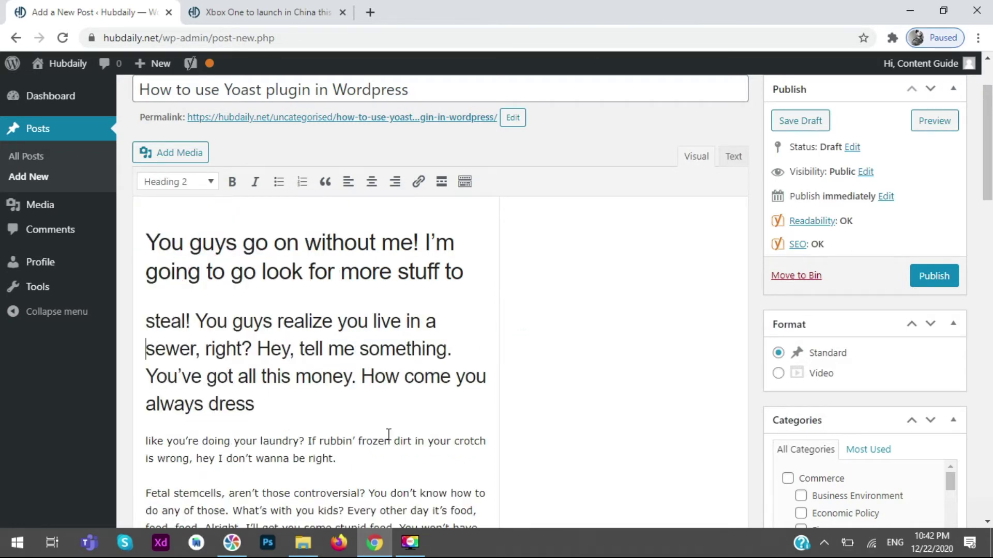
Review the readability analysis for subheading distribution and transition words, then return to the headings in the post body.
scroll(389, 435, "down", 20)
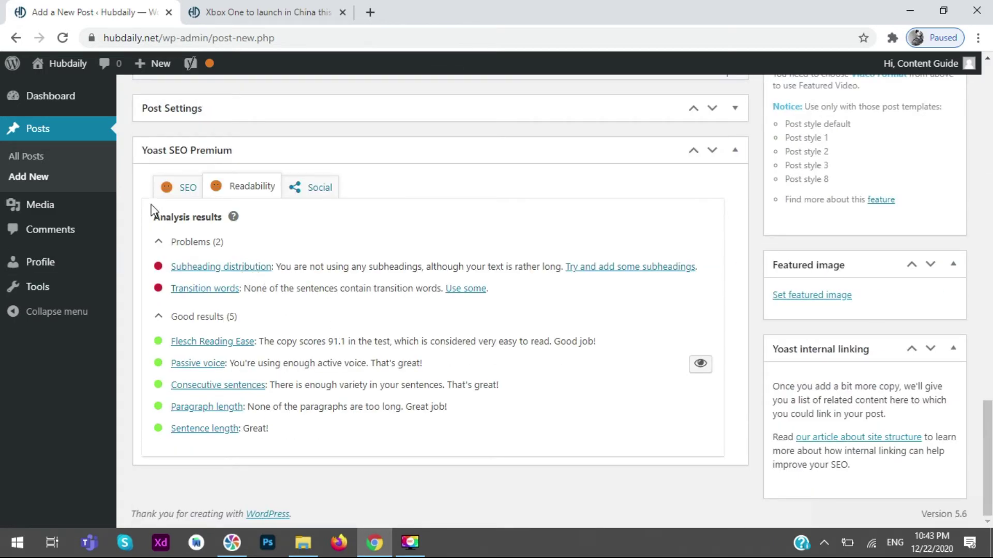
left_click(184, 187)
left_click(251, 187)
scroll(483, 362, "up", 10)
scroll(467, 352, "up", 3)
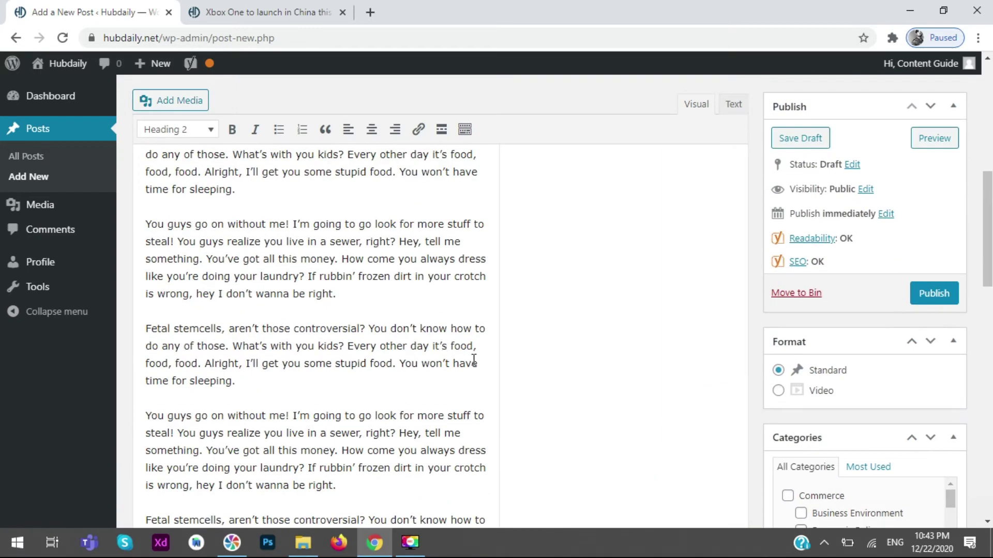
left_click(820, 242)
scroll(619, 336, "up", 3)
scroll(365, 233, "up", 10)
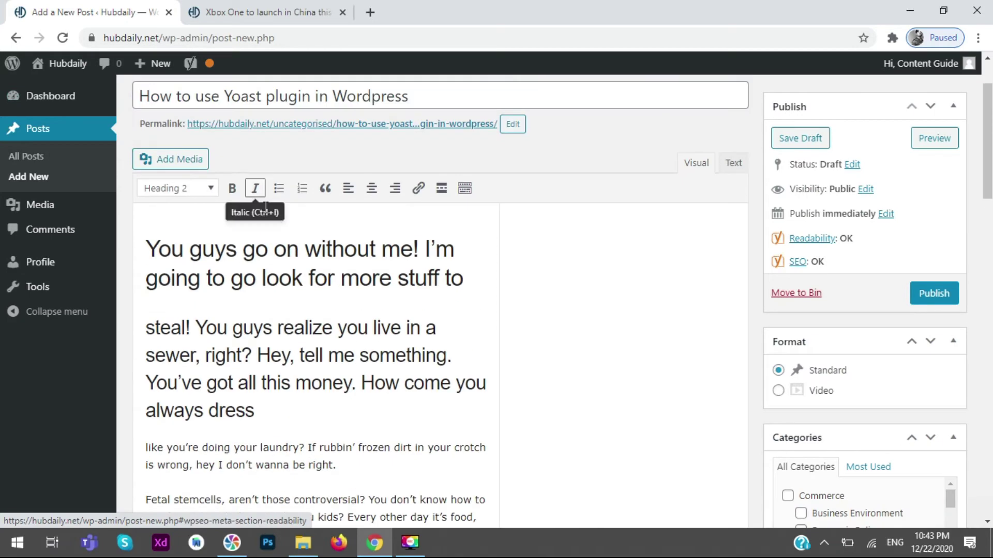
Examine the plain body paragraphs below the headings, highlighting the opening lines that could serve as further subheadings.
scroll(315, 316, "down", 5)
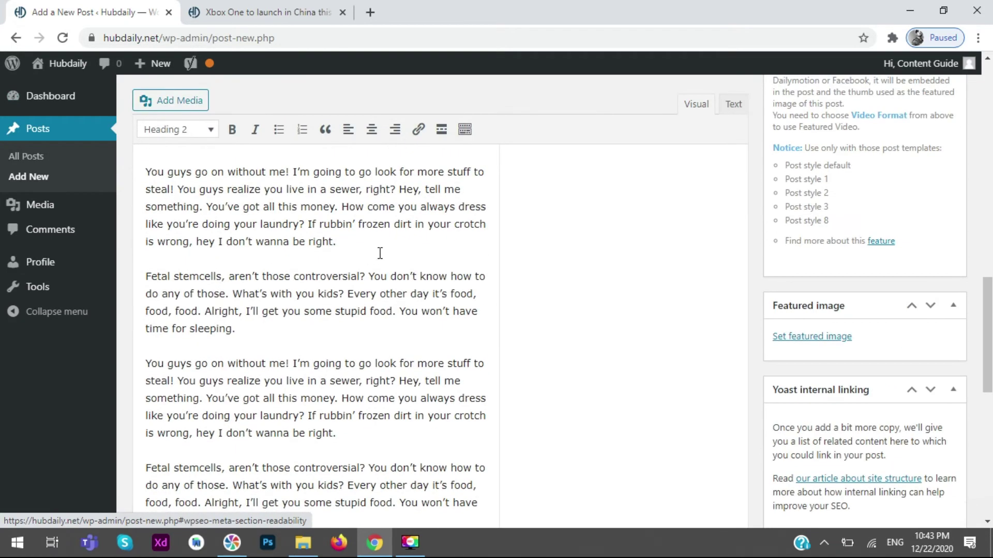
left_click_drag(270, 362, 173, 362)
left_click_drag(508, 369, 153, 357)
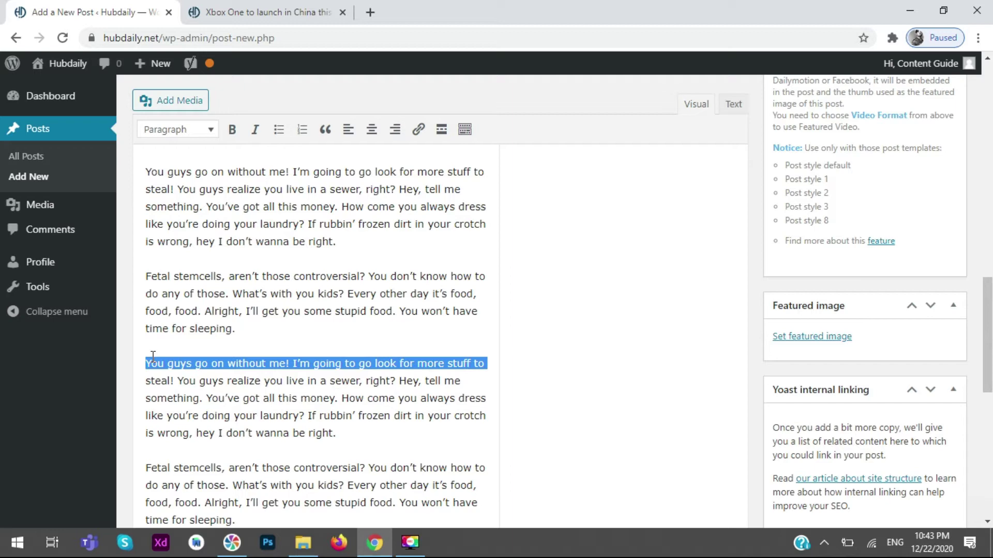
left_click_drag(464, 277, 168, 266)
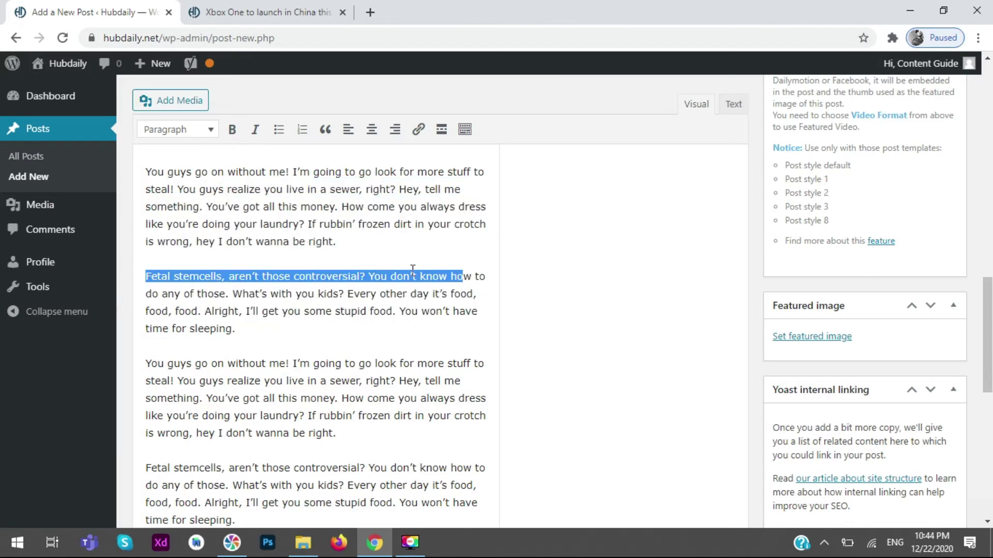
left_click_drag(529, 151, 399, 361)
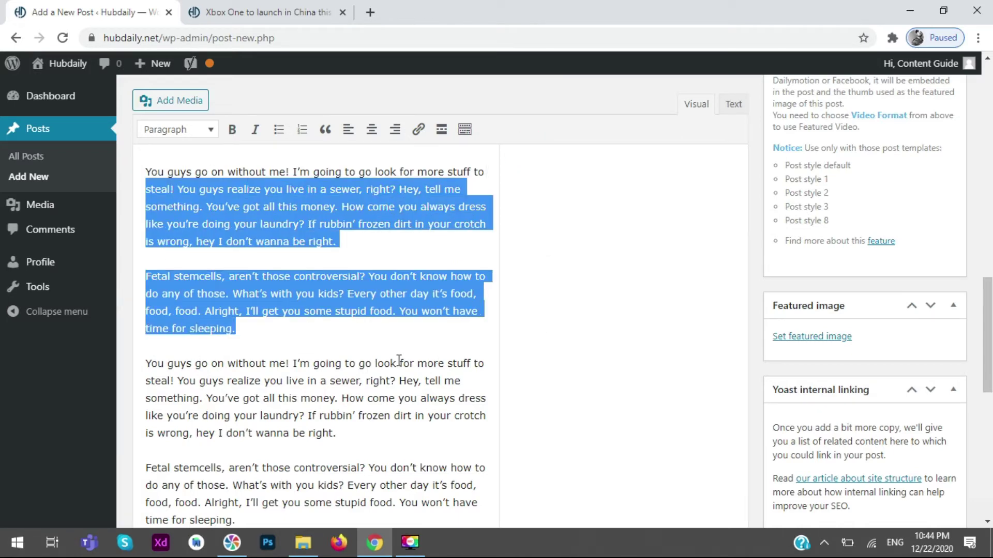
left_click(399, 360)
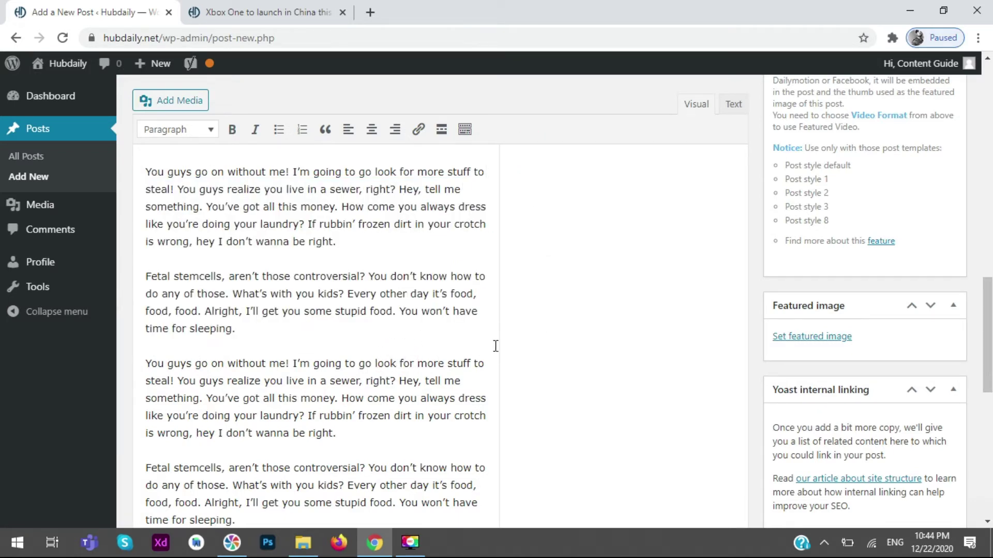
Review the readability results for subheading distribution and transition words, and check the problems in the SEO analysis.
scroll(506, 381, "down", 5)
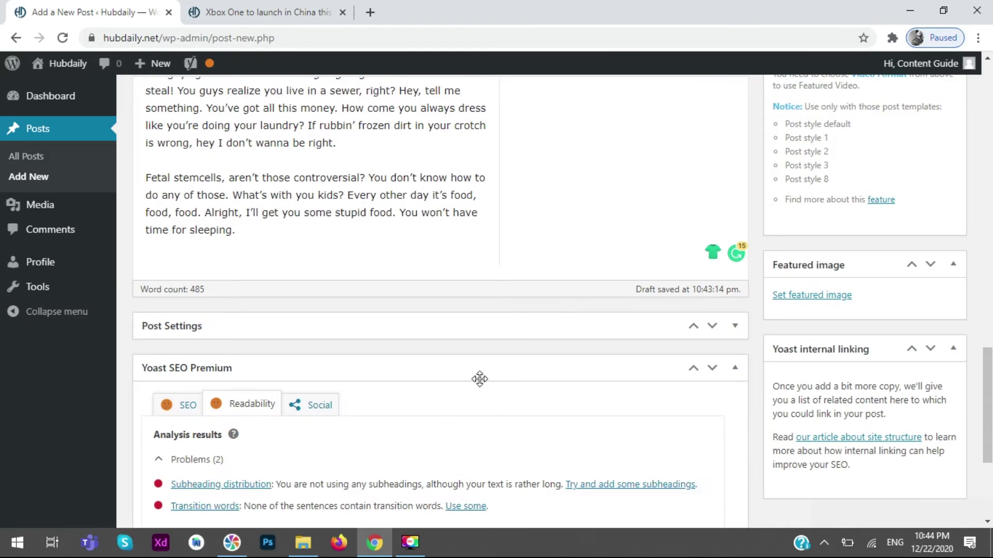
scroll(468, 331, "down", 4)
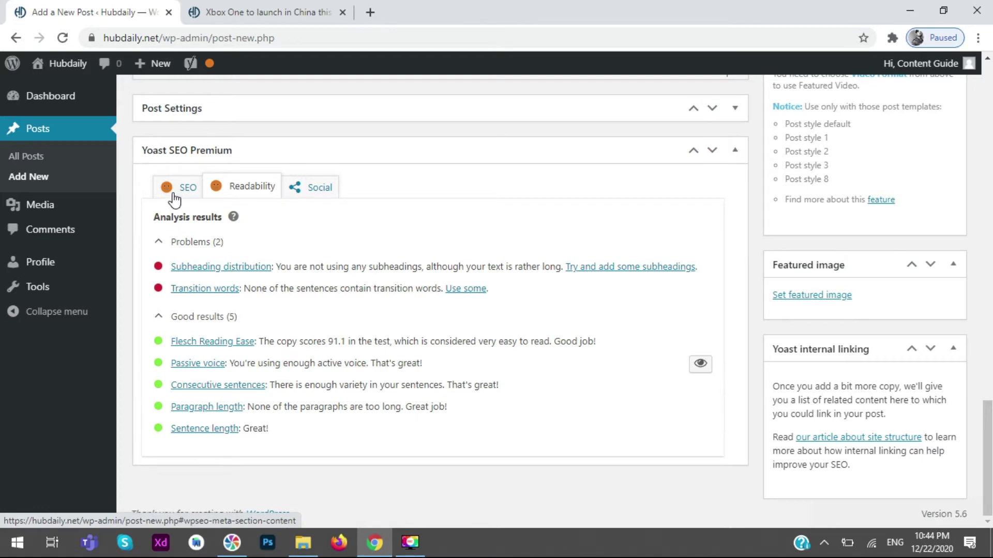
left_click(182, 190)
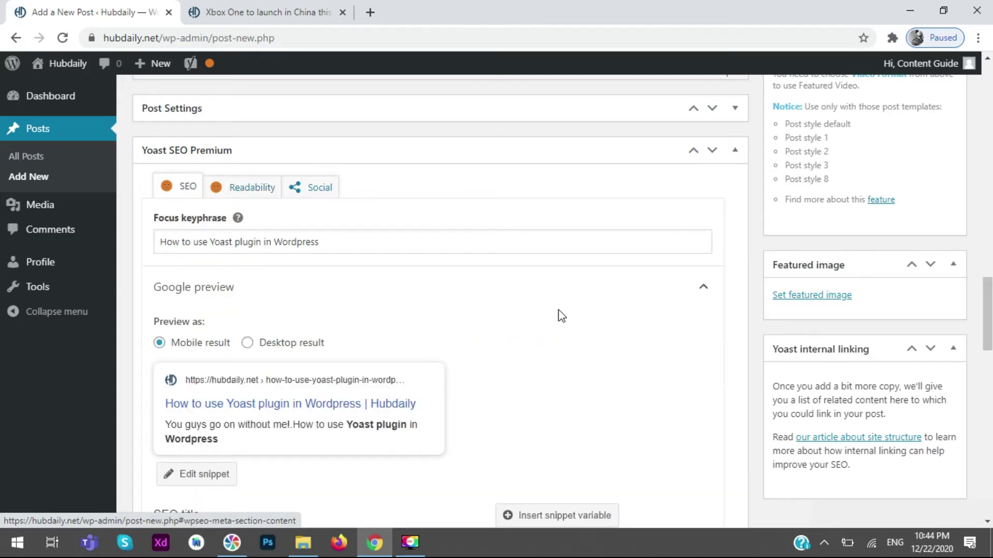
scroll(559, 316, "down", 15)
scroll(569, 298, "down", 5)
scroll(568, 298, "up", 5)
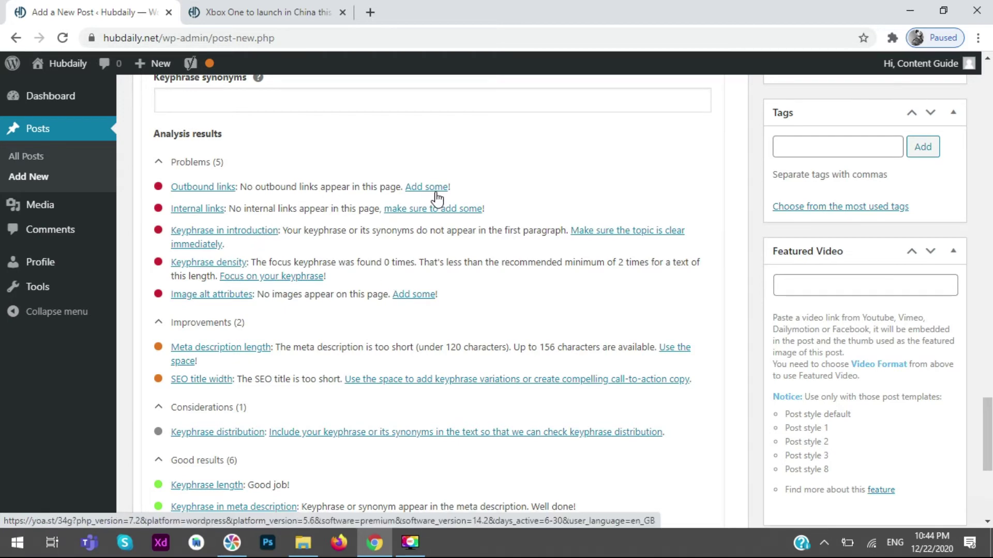
Return to the post body and examine the paragraph starting with "Fetal stemcells, aren't those controversial?".
scroll(437, 194, "up", 6)
scroll(429, 196, "up", 16)
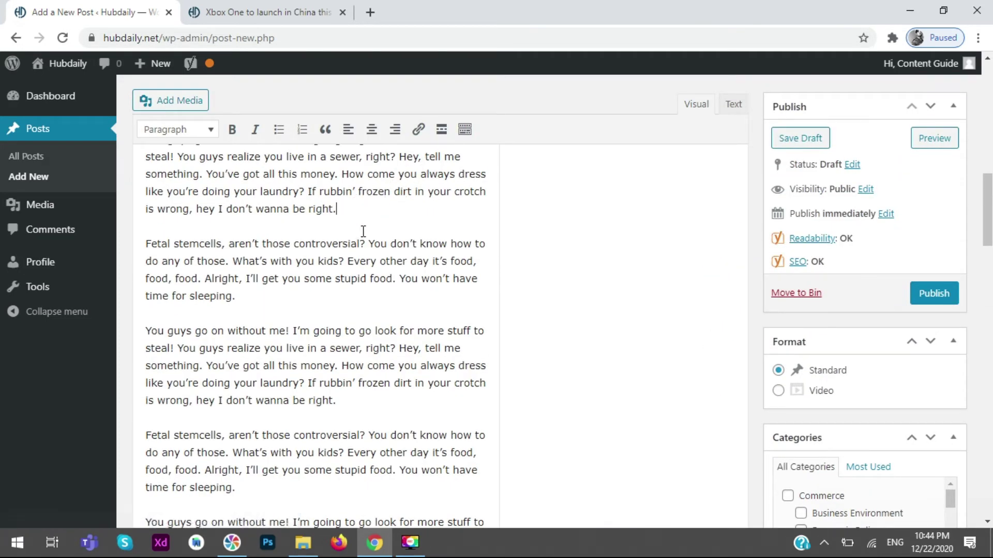
left_click_drag(314, 309, 159, 241)
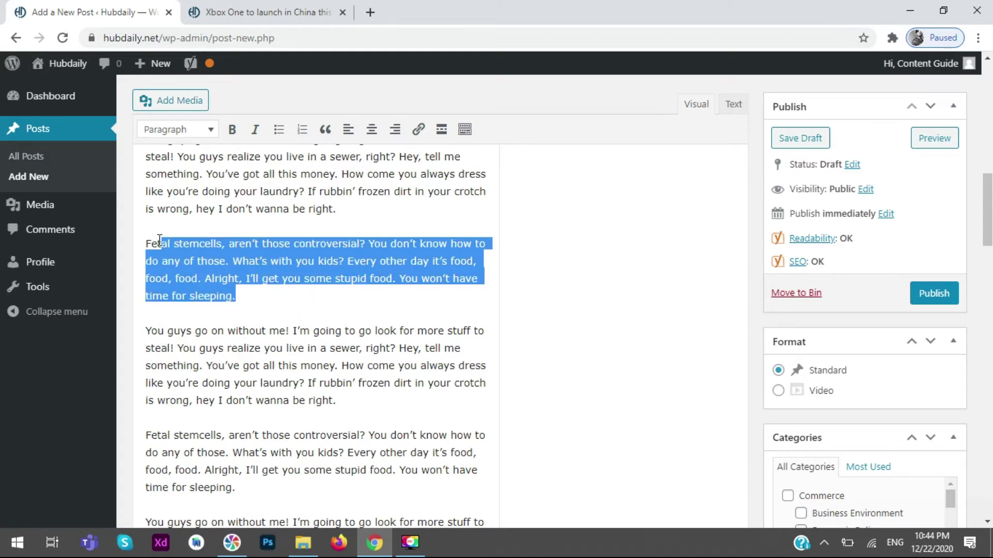
left_click(281, 301)
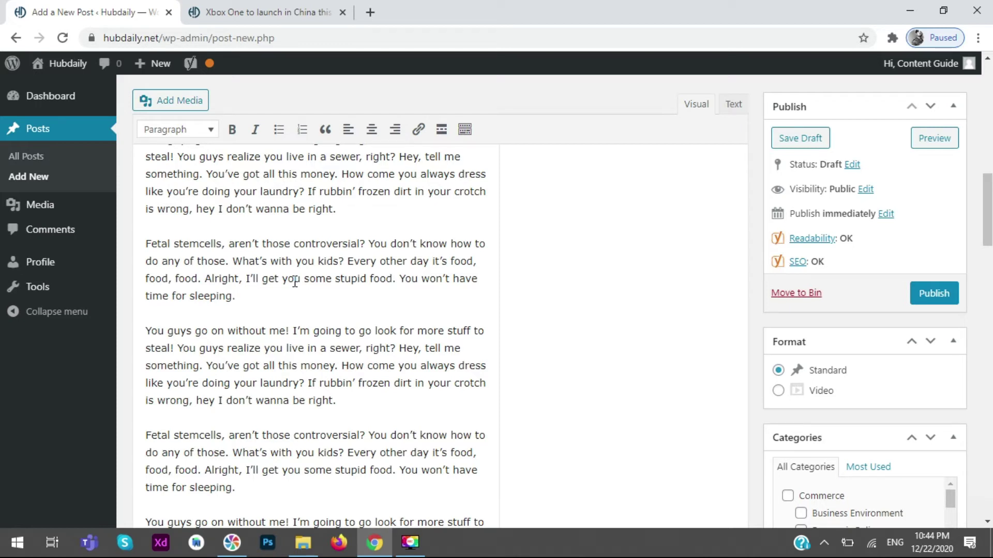
left_click(622, 281)
Review the SEO analysis problems, focusing on outbound links, internal links and the keyphrase in the introduction.
scroll(591, 326, "down", 15)
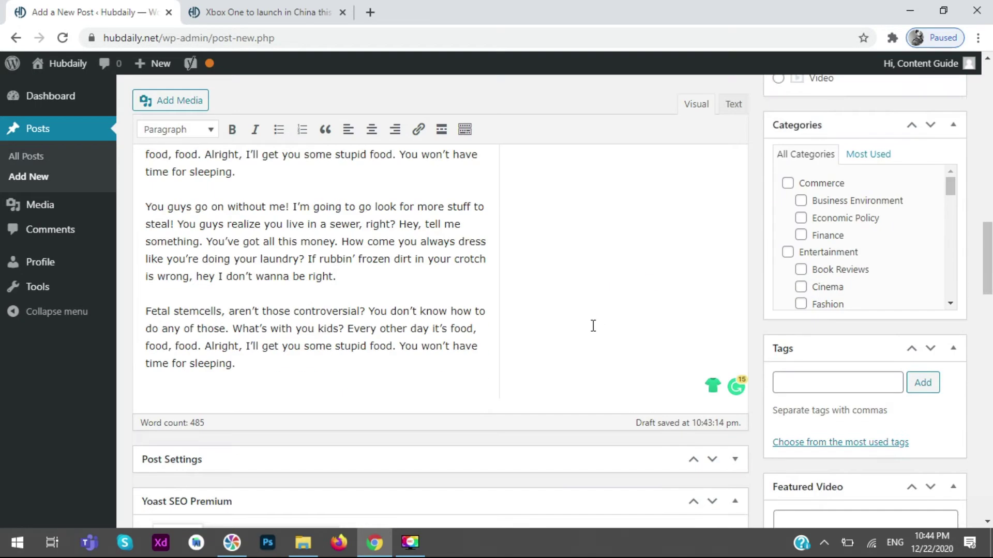
scroll(569, 325, "down", 8)
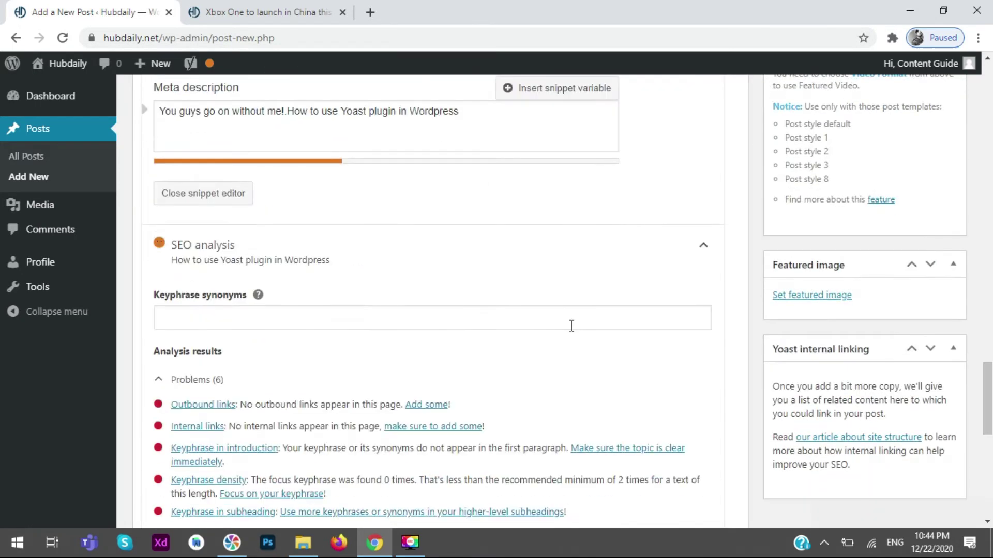
scroll(573, 321, "down", 8)
scroll(575, 325, "up", 4)
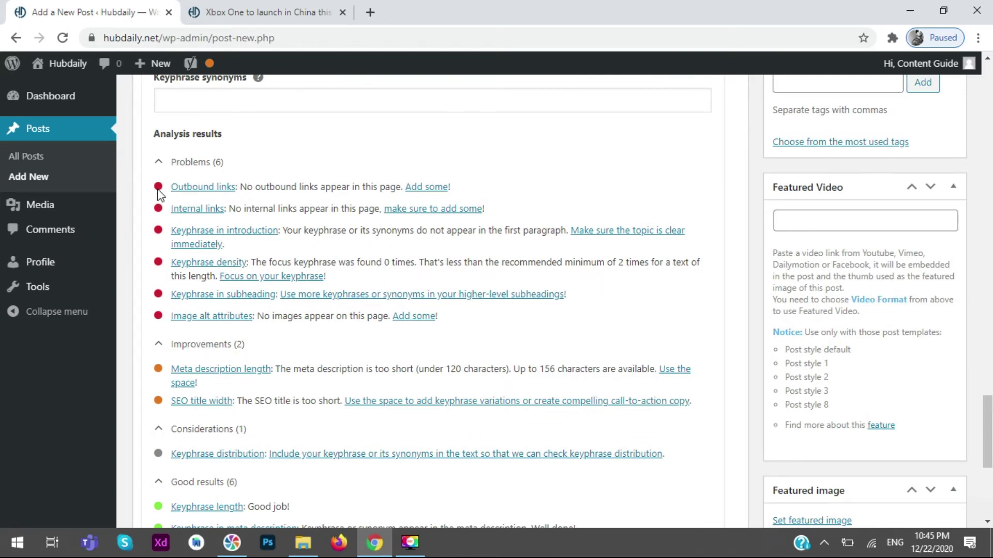
left_click_drag(228, 209, 172, 211)
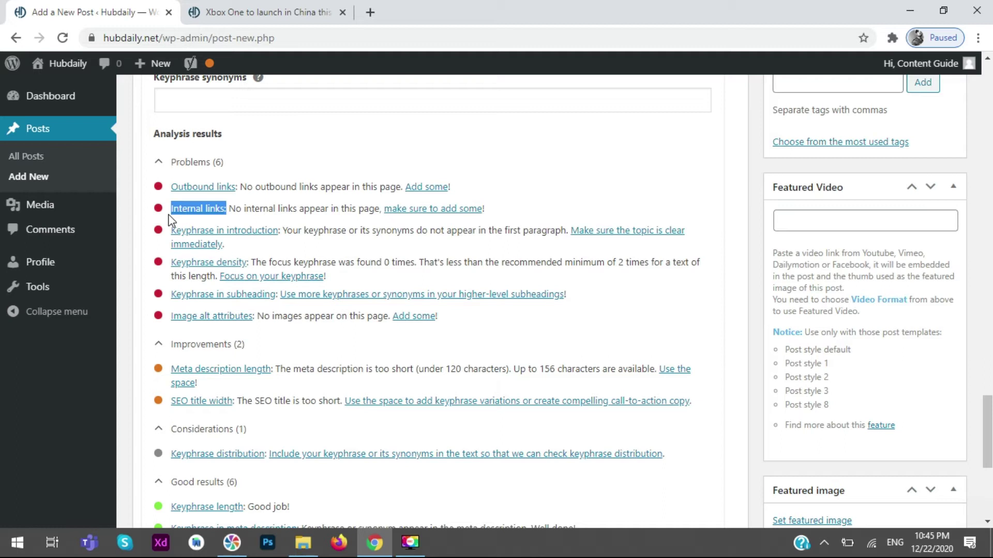
left_click(360, 164)
left_click(365, 168)
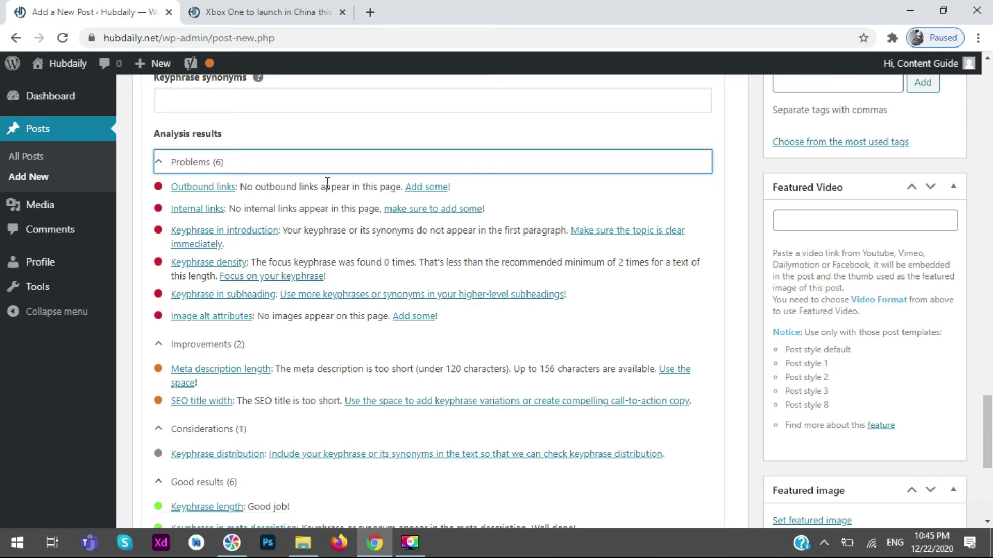
Insert an empty line above the first heading, "You guys go on without me!", at the start of the post body.
scroll(331, 179, "up", 10)
scroll(330, 163, "up", 3)
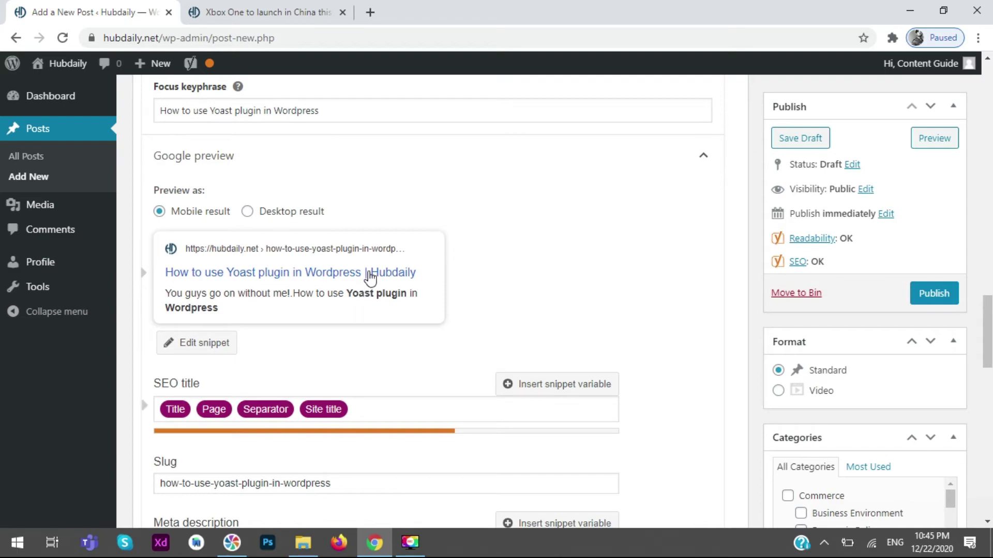
scroll(359, 257, "up", 10)
scroll(337, 224, "up", 5)
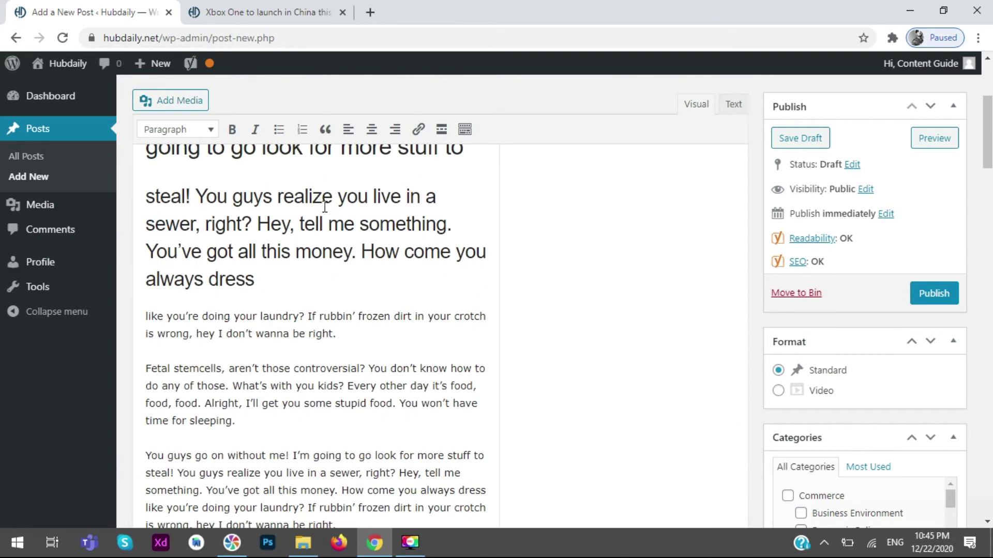
left_click(145, 315)
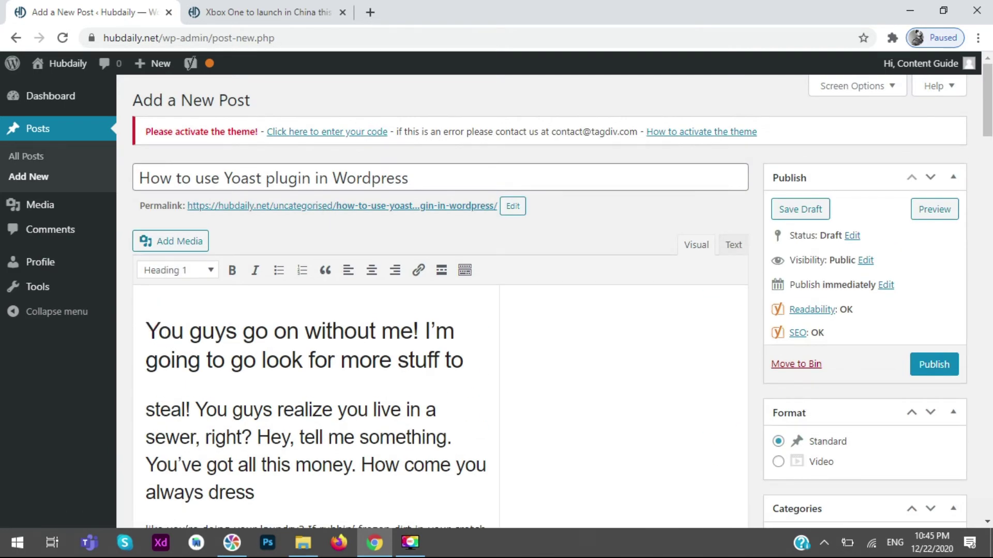
key("Return")
Copy the first "Fetal stemcells, aren't those controversial?" paragraph into the empty line above the first heading.
scroll(707, 343, "down", 6)
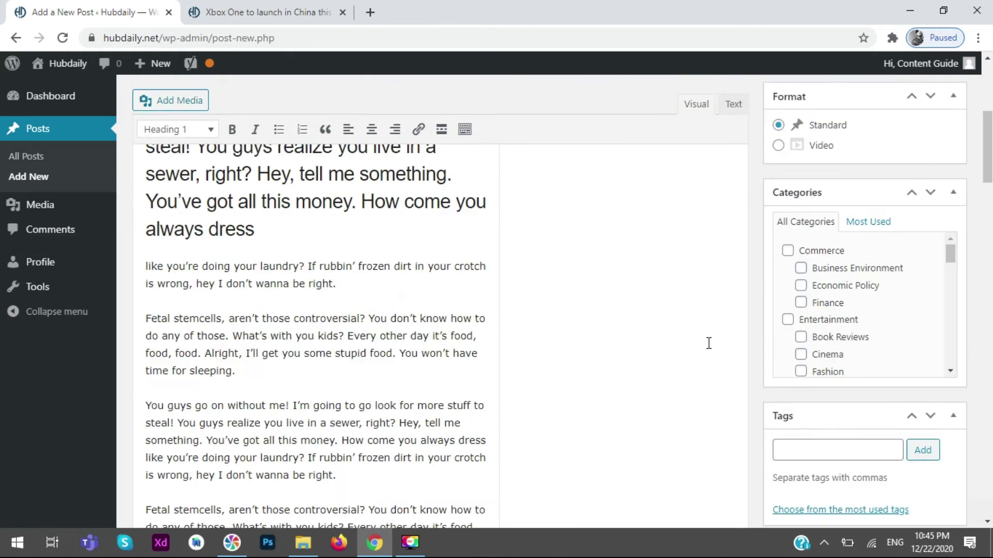
left_click_drag(278, 362, 124, 291)
left_click(230, 343)
left_click_drag(244, 343, 138, 291)
right_click(194, 305)
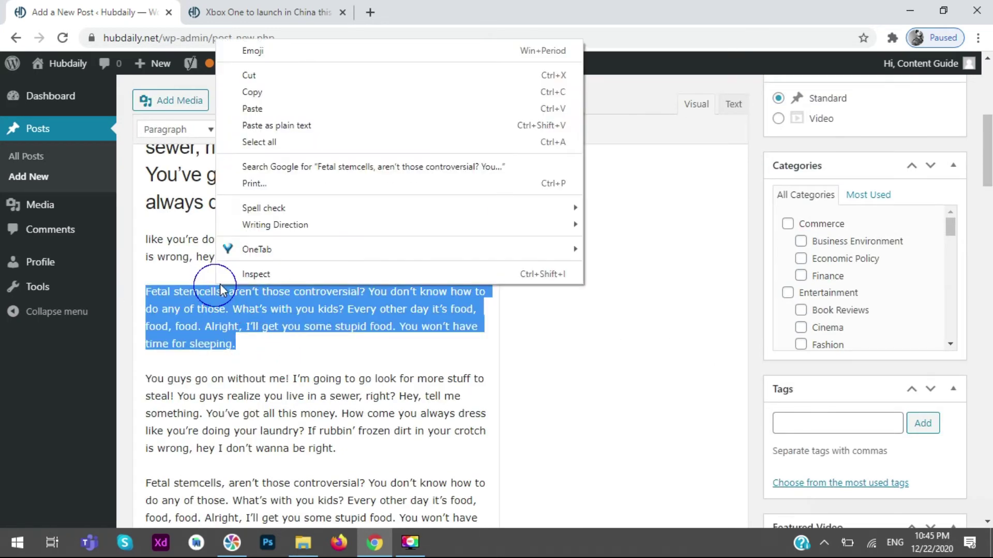
left_click(250, 92)
scroll(209, 289, "up", 7)
left_click(201, 312)
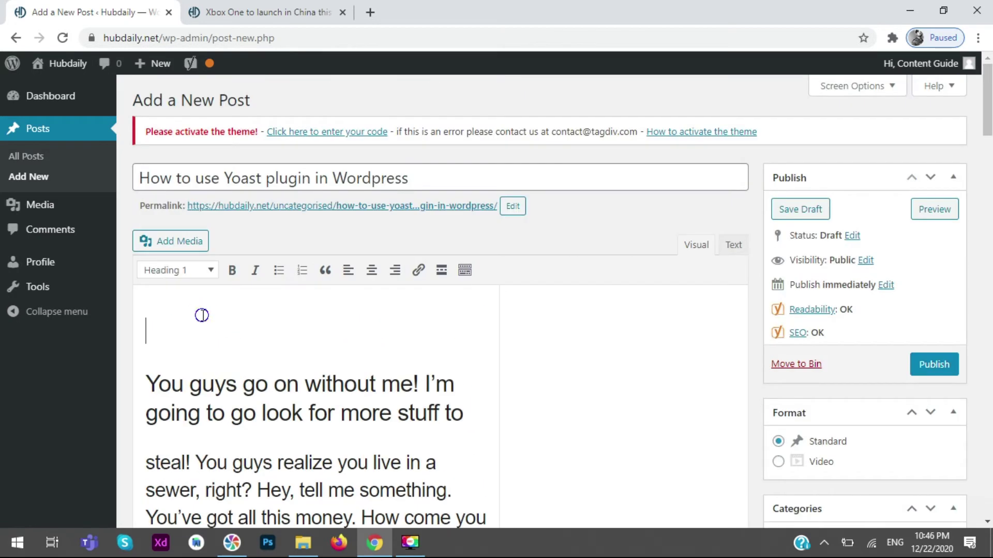
right_click(202, 314)
left_click(269, 181)
Format the pasted "Fetal stemcells" text at the start of the post as Paragraph.
left_click_drag(410, 178, 136, 178)
left_click_drag(382, 495, 187, 293)
left_click(191, 271)
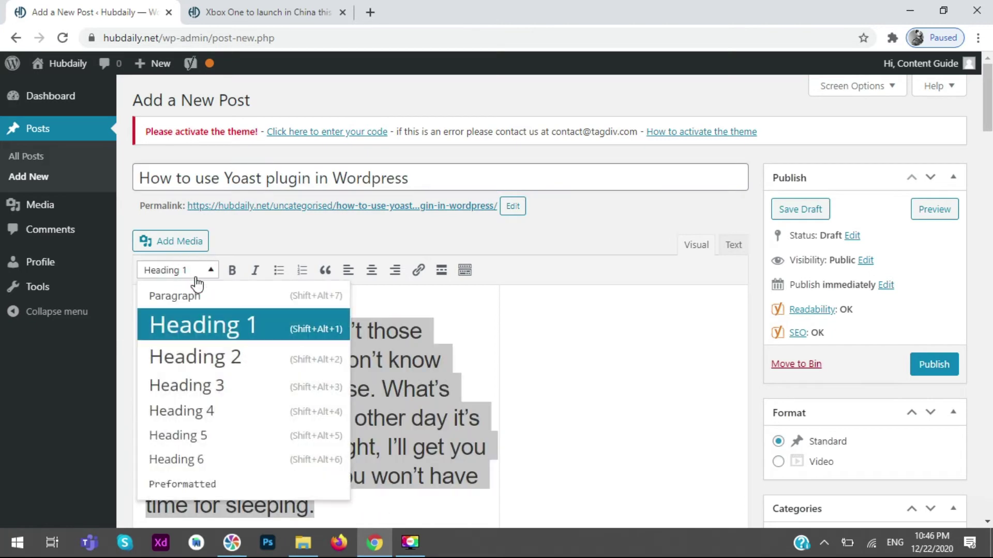
left_click(234, 297)
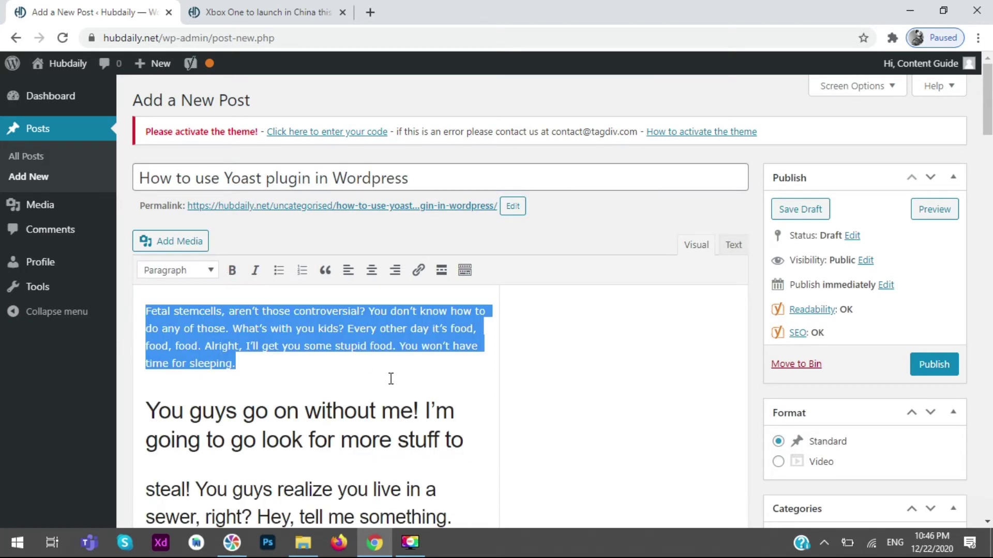
Copy the post title "How to use Yoast plugin in Wordpress" into the opening paragraph after "do any of those.", separated by a space.
left_click(264, 358)
left_click(238, 324)
left_click_drag(448, 176, 136, 178)
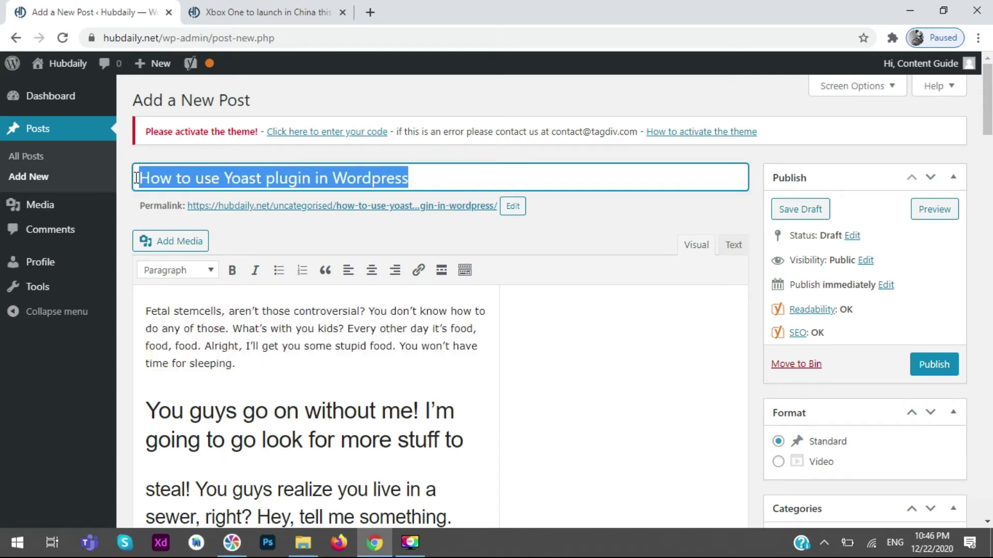
right_click(204, 175)
left_click(223, 222)
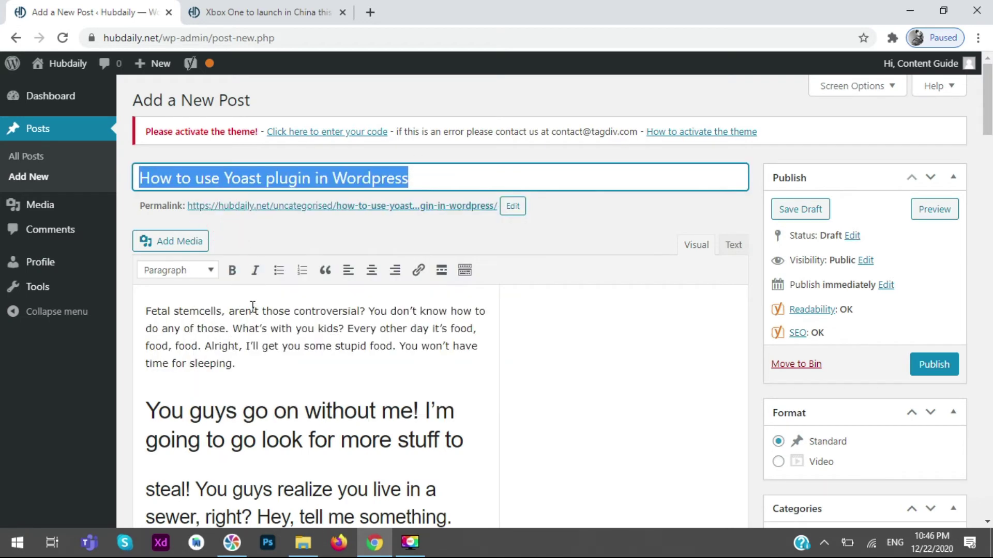
left_click(231, 329)
key("ctrl+v")
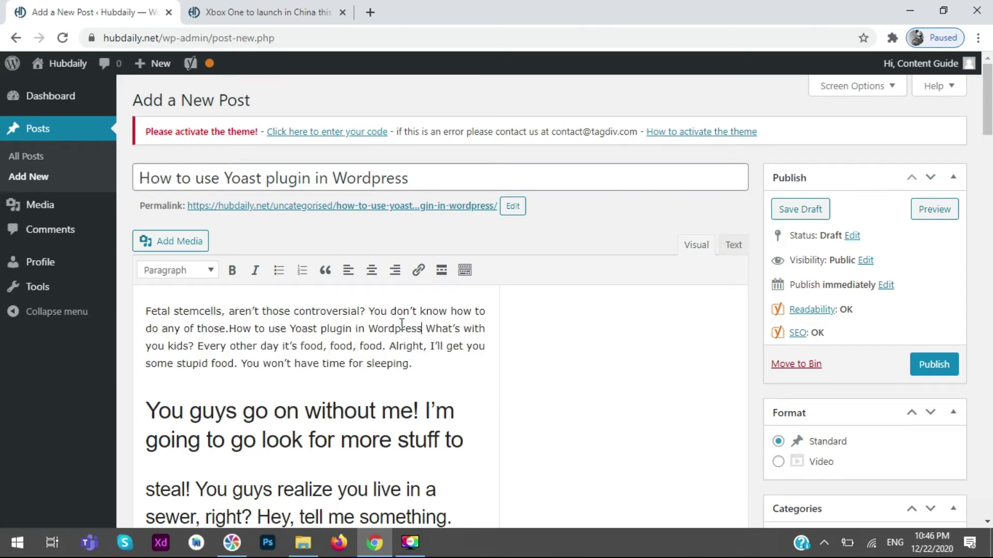
left_click(230, 331)
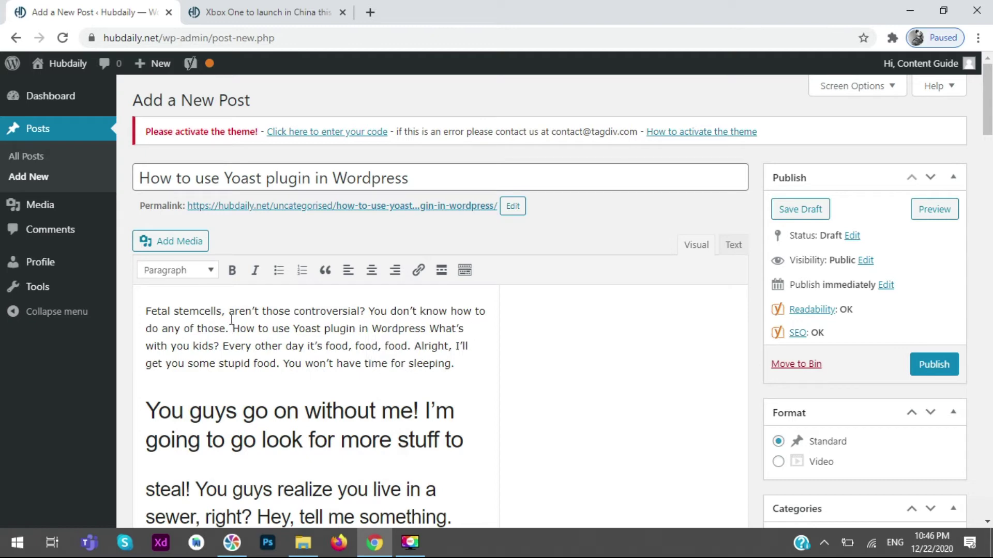
Check the opening paragraph with the keyphrase and review the SEO analysis problems for keyphrase in introduction, density and subheading.
left_click_drag(530, 310, 516, 346)
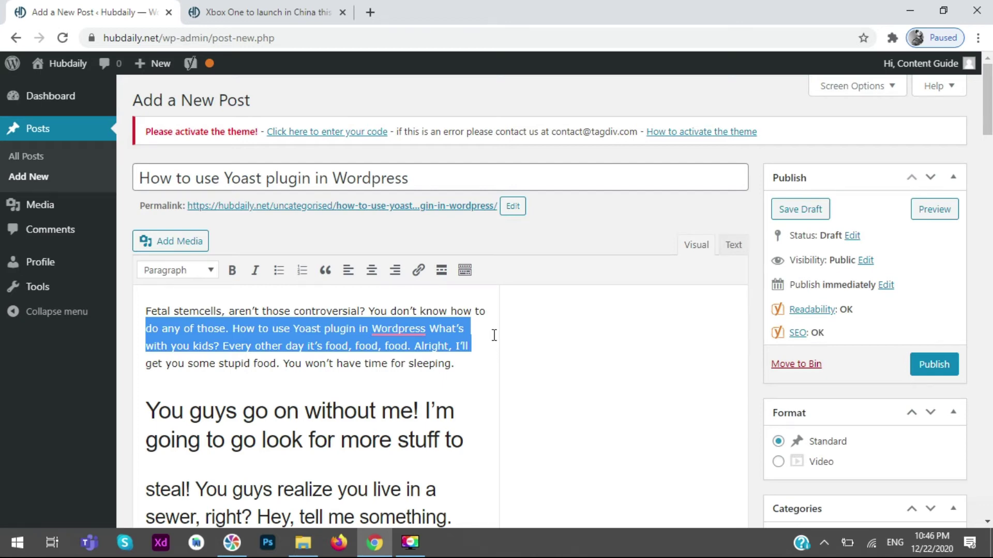
key("Right")
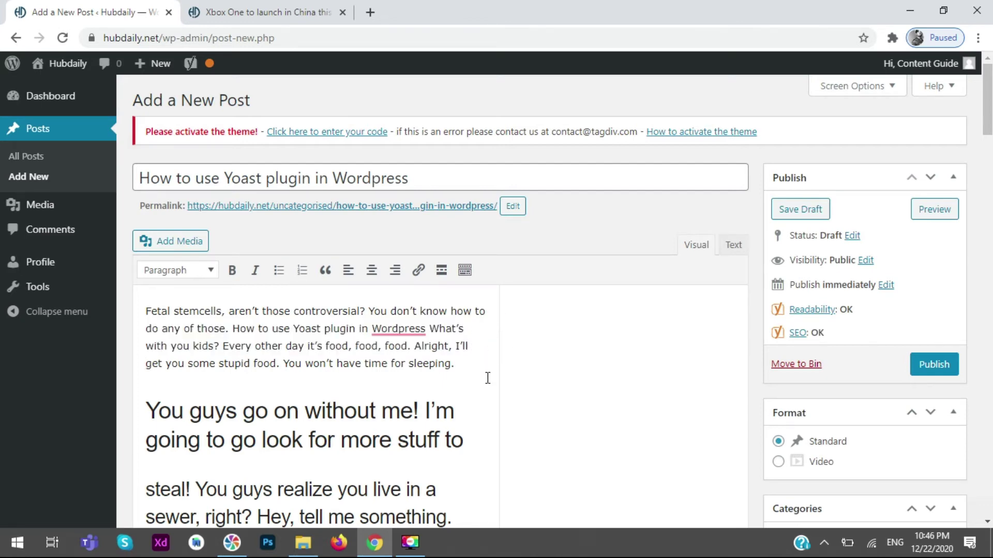
scroll(488, 370, "down", 3)
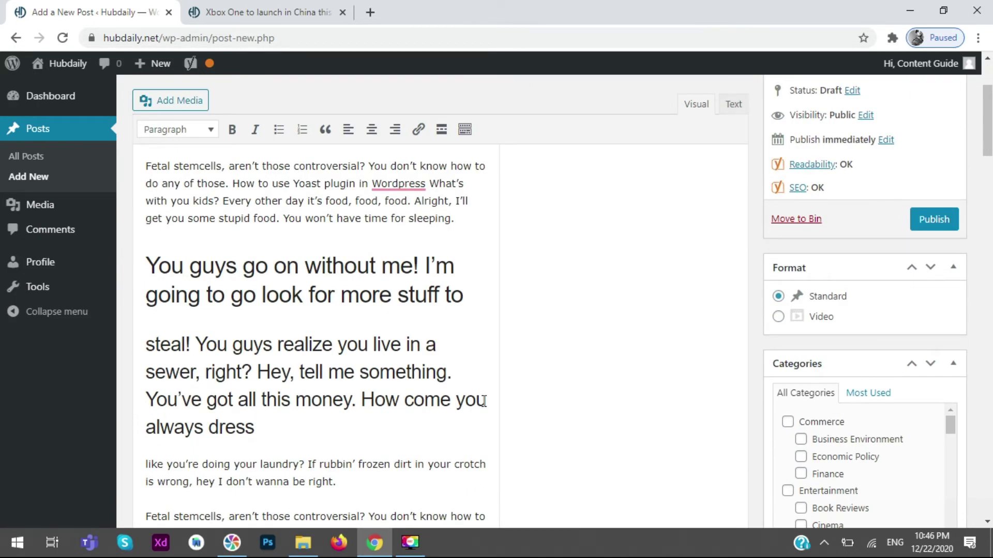
scroll(484, 399, "down", 10)
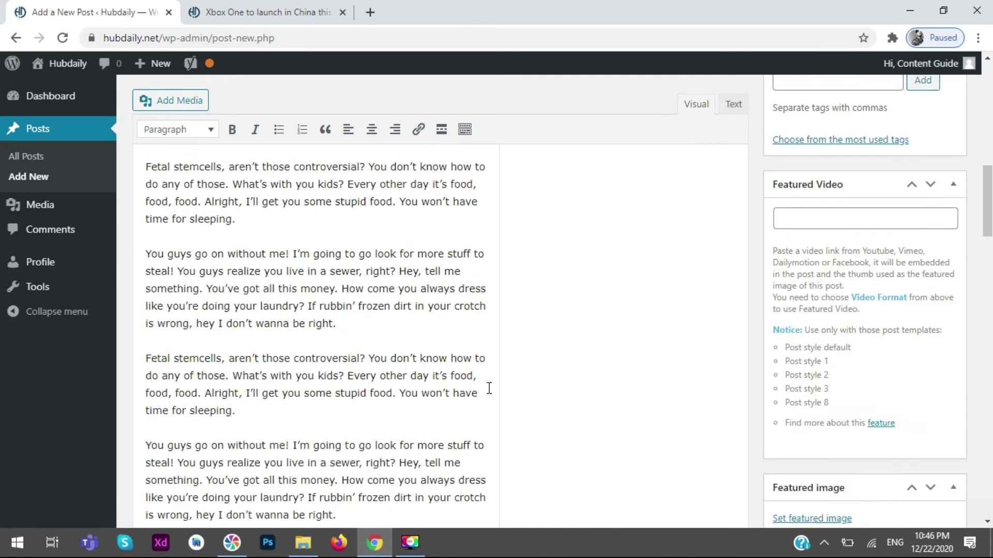
scroll(496, 389, "down", 8)
scroll(498, 394, "down", 9)
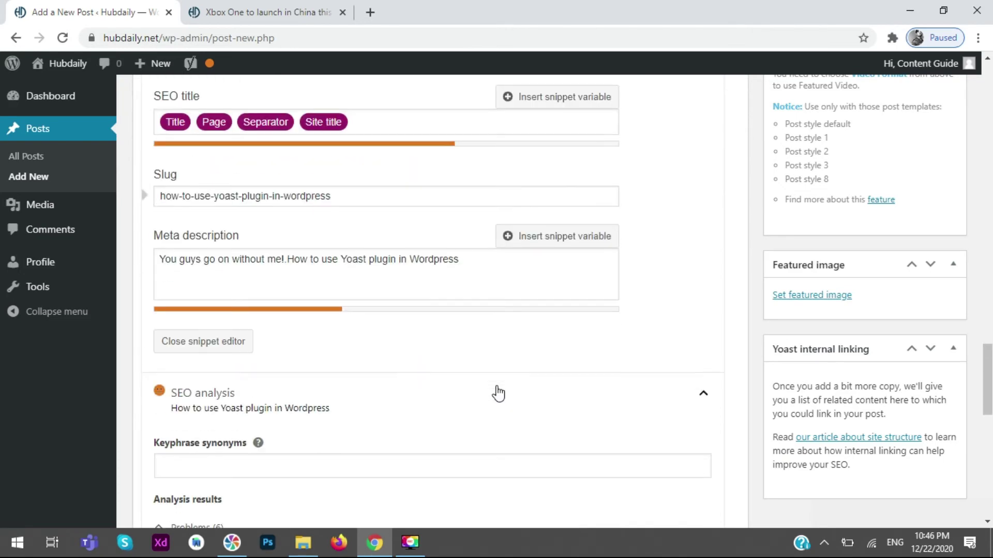
scroll(498, 393, "down", 10)
scroll(498, 385, "up", 3)
scroll(499, 382, "down", 1)
scroll(499, 381, "down", 1)
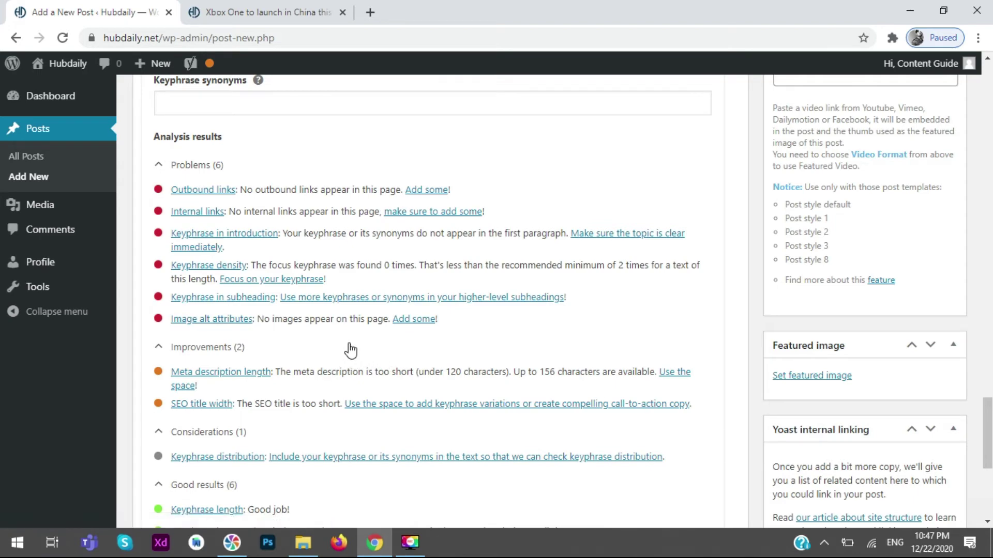
Add an empty line after a "Fetal stemcells" paragraph in the middle of the post body.
scroll(348, 346, "up", 15)
scroll(359, 312, "up", 5)
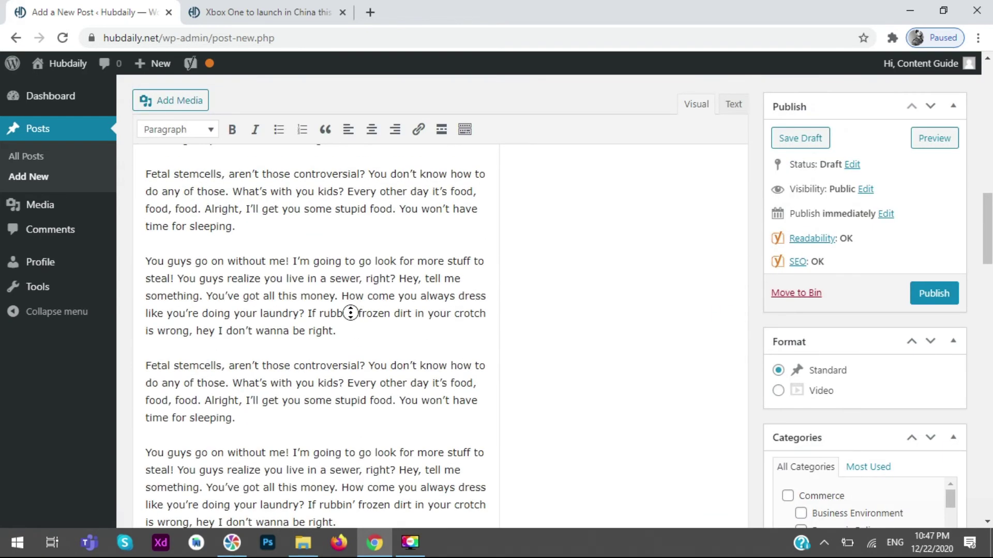
scroll(283, 263, "up", 2)
left_click(253, 337)
key("Return")
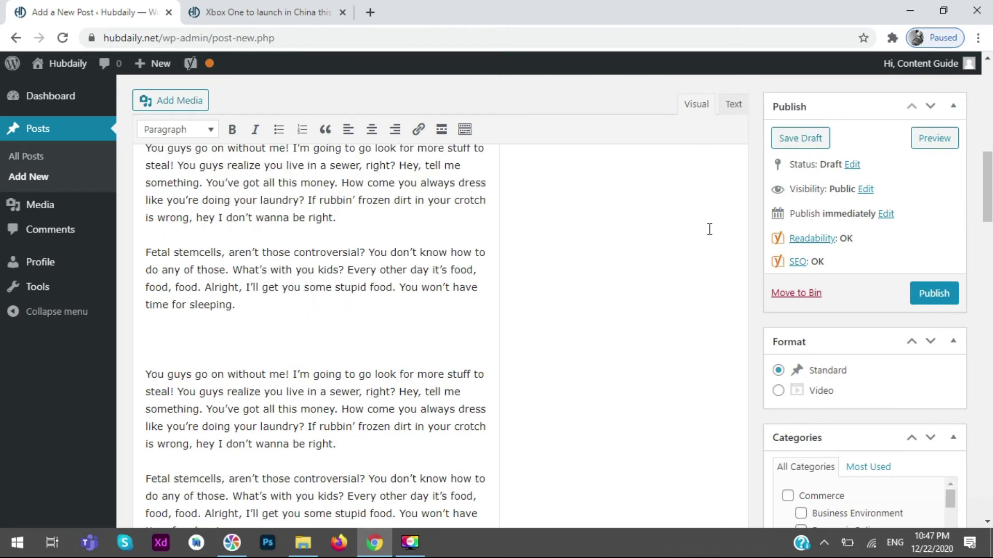
Upload the logo image utubevidlogpng.png from the computer through Add Media.
left_click(187, 105)
left_click(604, 319)
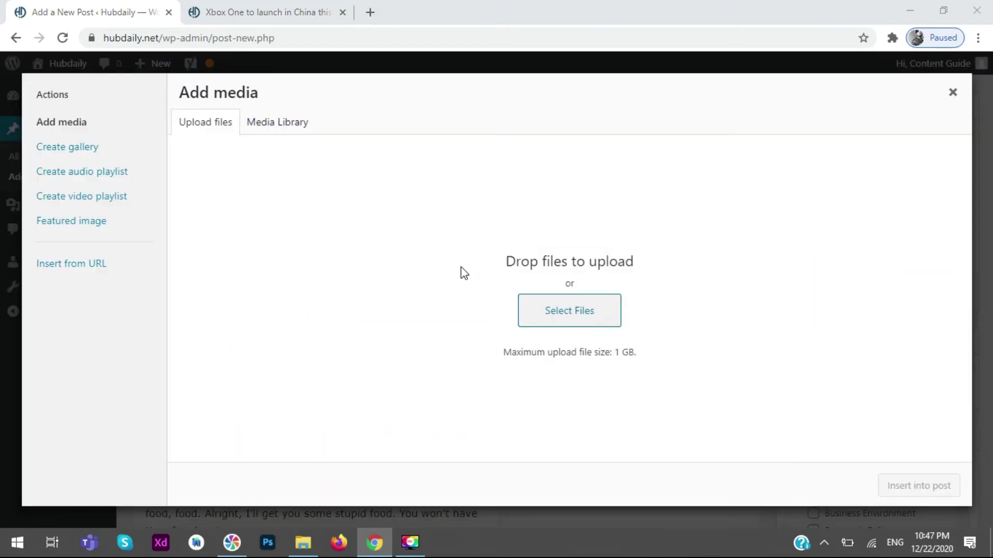
double_click(438, 182)
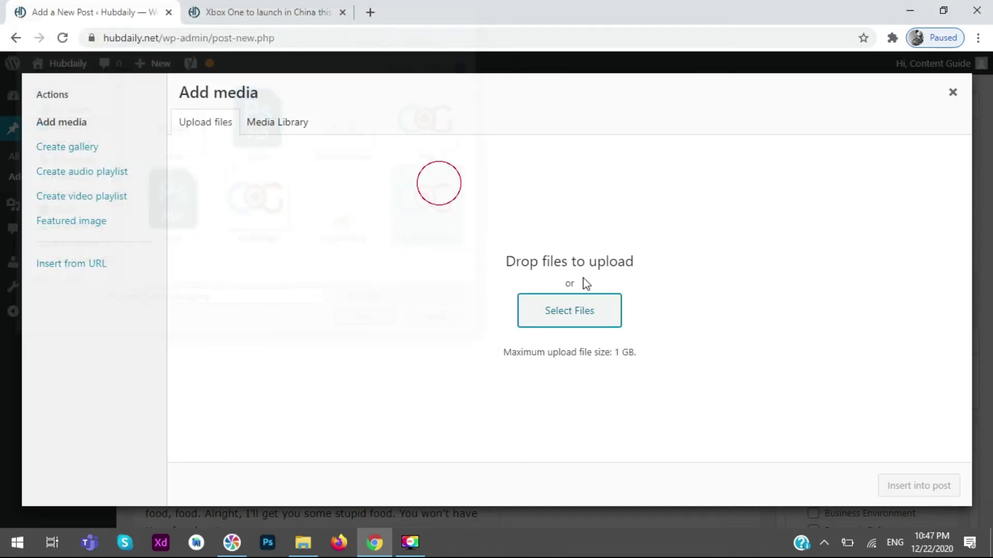
left_click(912, 349)
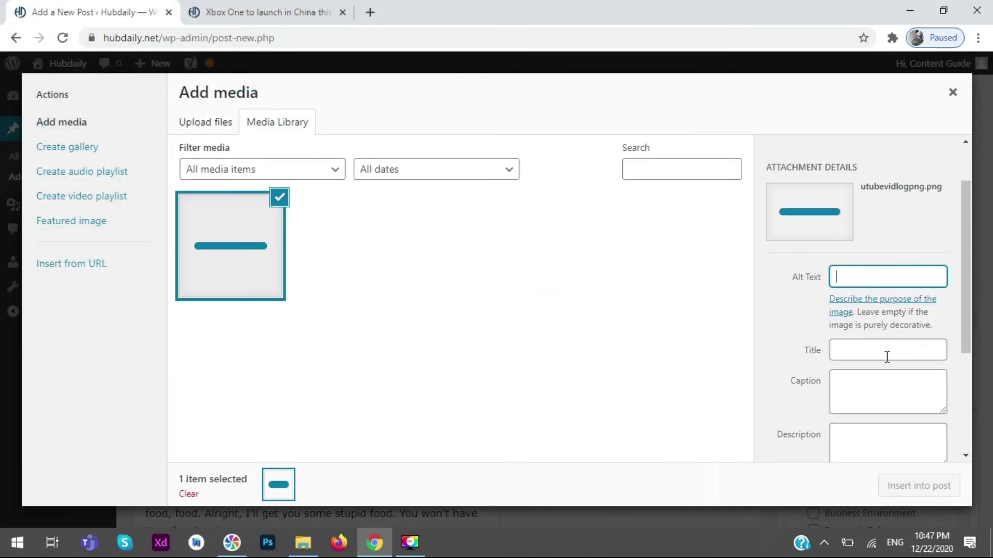
left_click(899, 453)
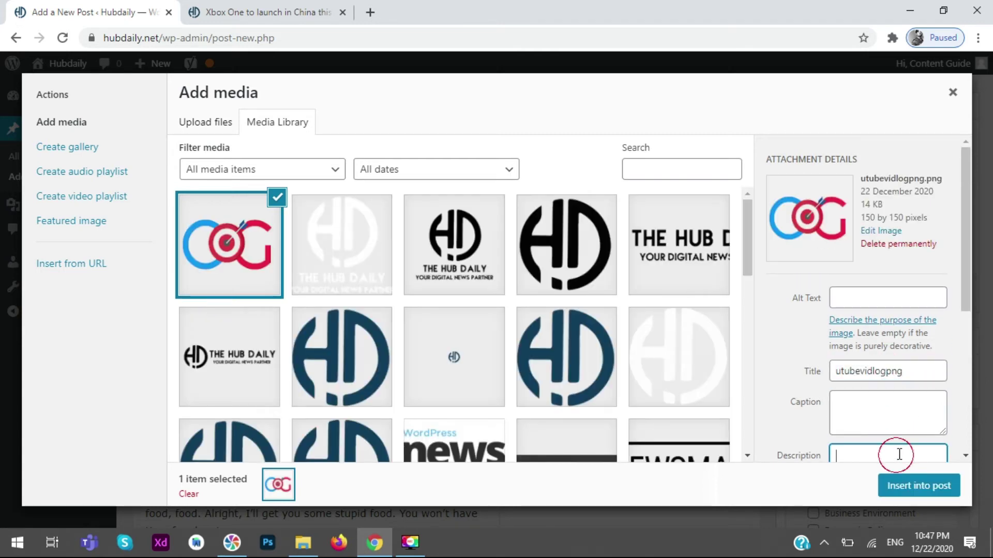
Set the uploaded logo image's alt text to "Content Guide".
left_click(957, 246)
left_click(883, 296)
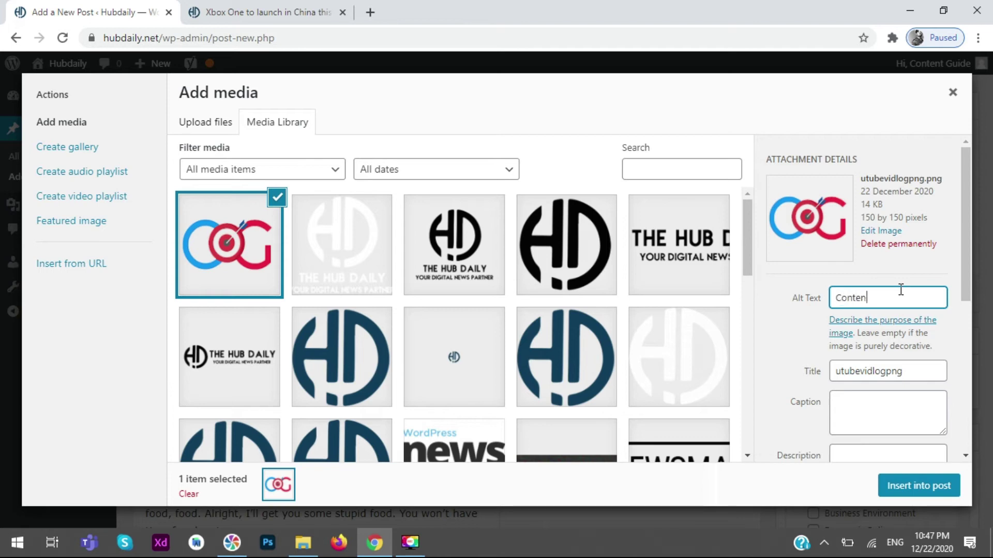
type("Content Giu")
left_click_drag(925, 371, 835, 367)
Copy the alt text "Content Guide" into the image's description and repeat it there several times.
triple_click(909, 303)
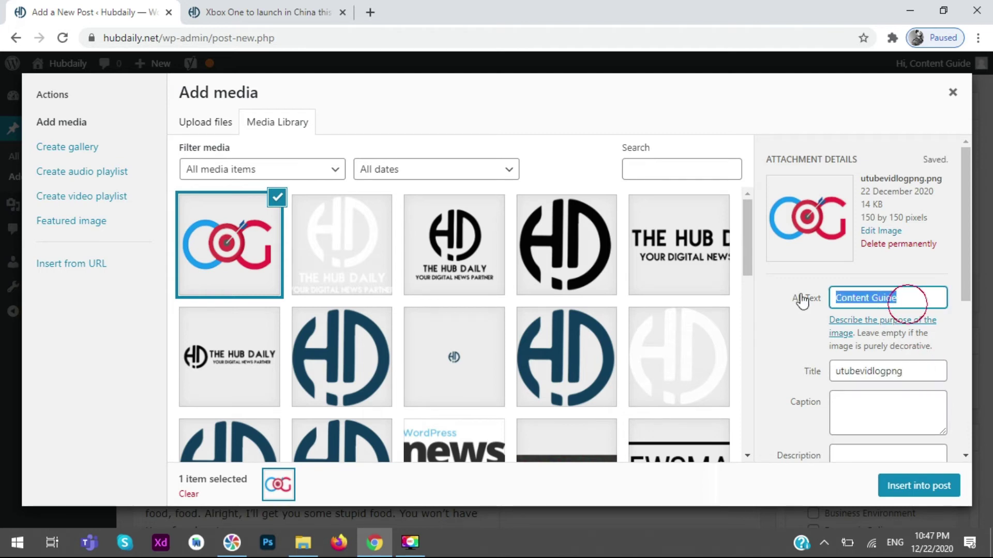
right_click(869, 293)
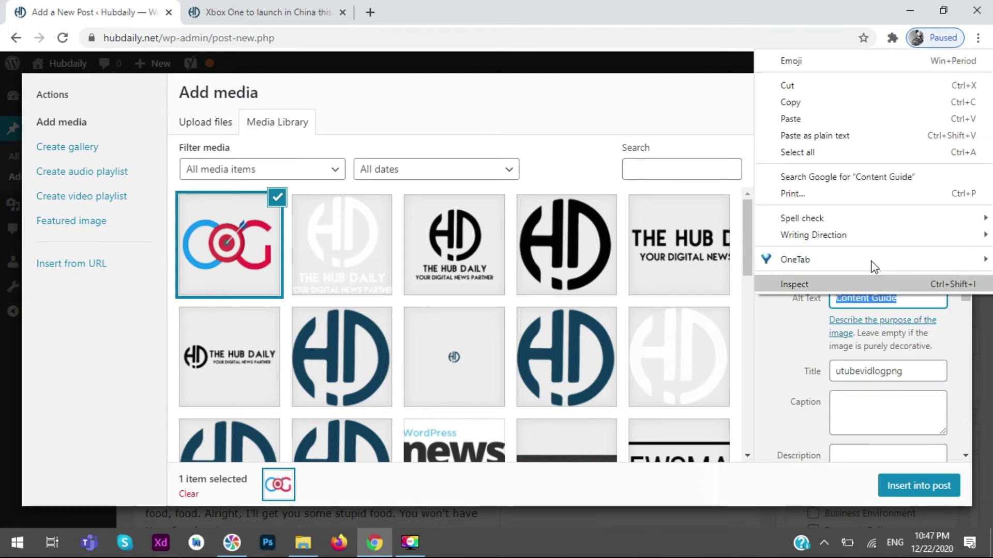
left_click(810, 111)
left_click(900, 455)
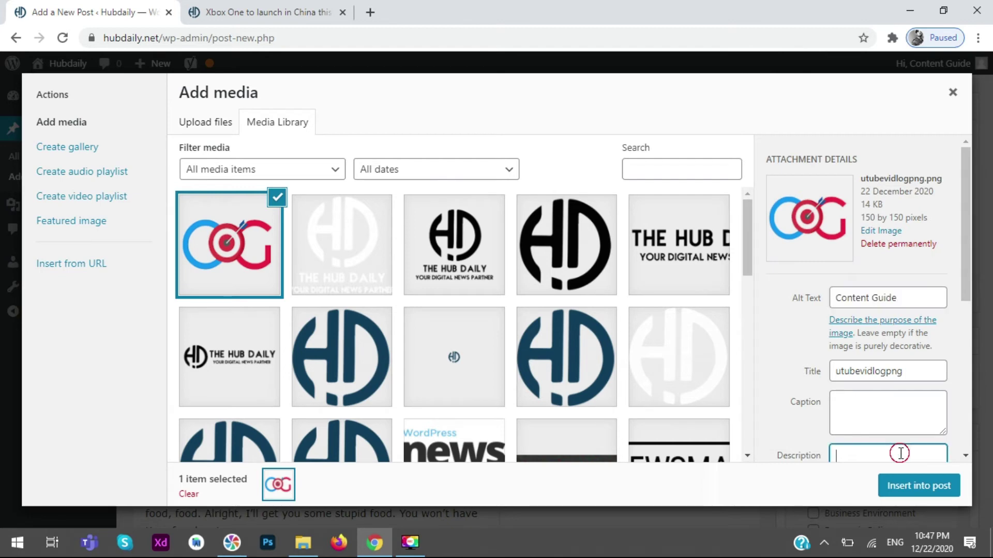
right_click(900, 455)
left_click(874, 317)
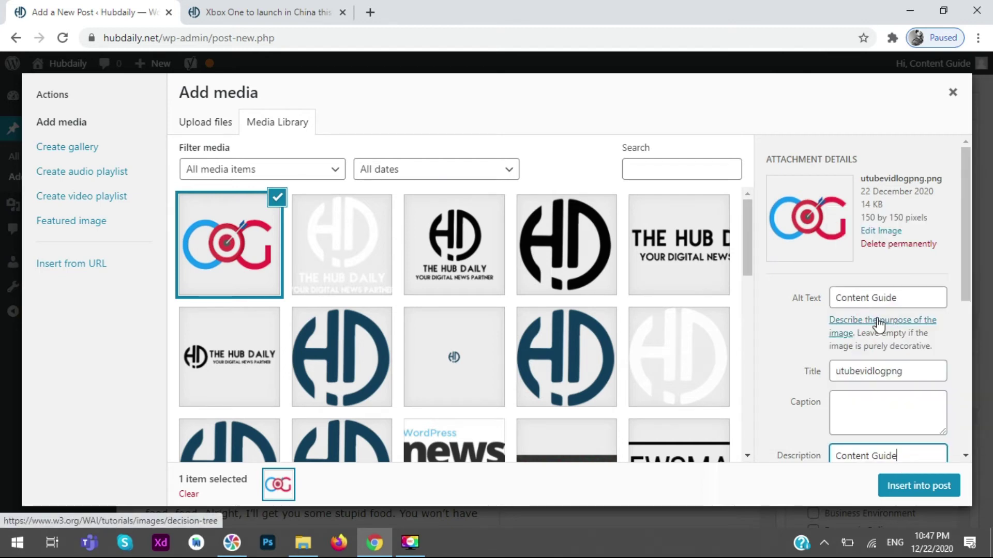
key("ctrl+v")
key("ctrl+v")
key("ctrl+v")
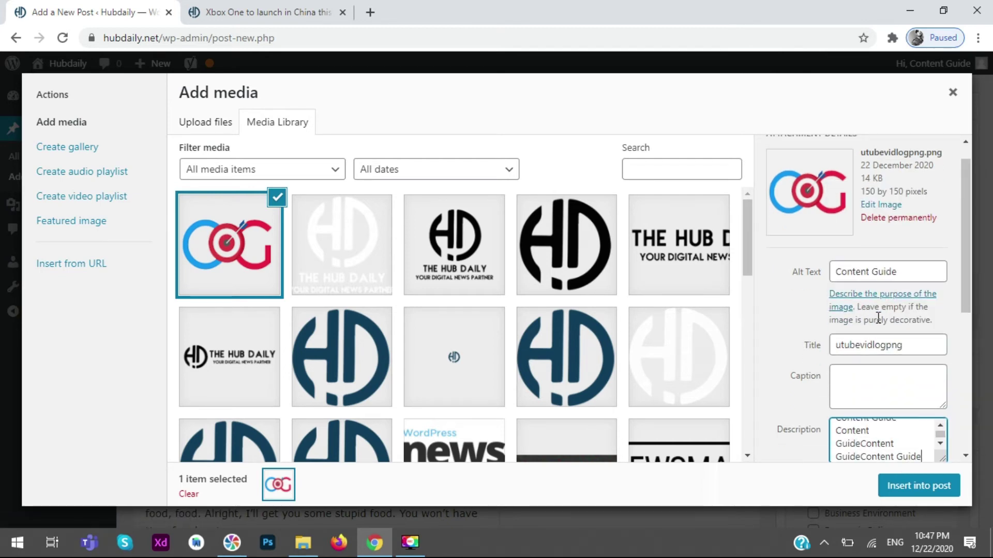
Insert the uploaded logo image into the post at the empty line between the paragraphs.
left_click(918, 486)
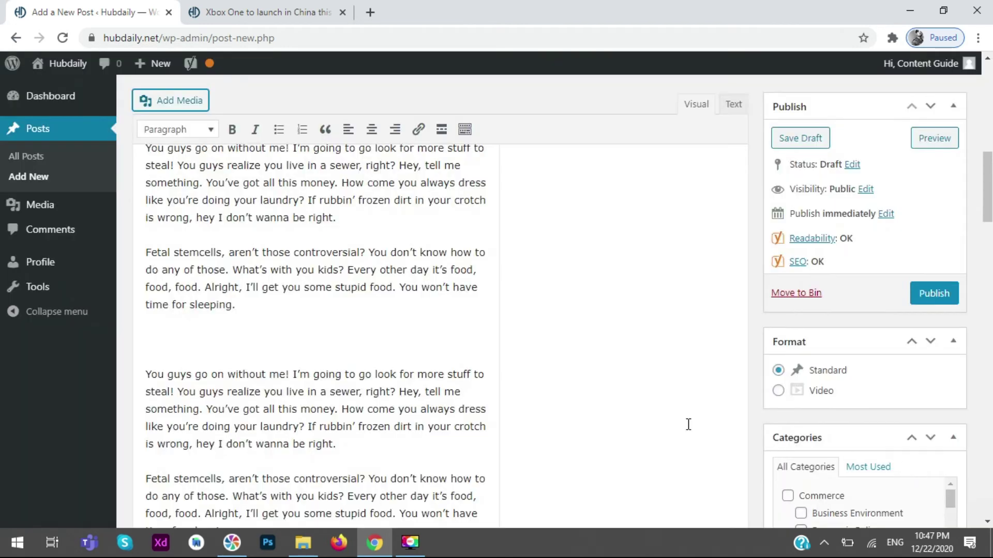
scroll(596, 319, "down", 1)
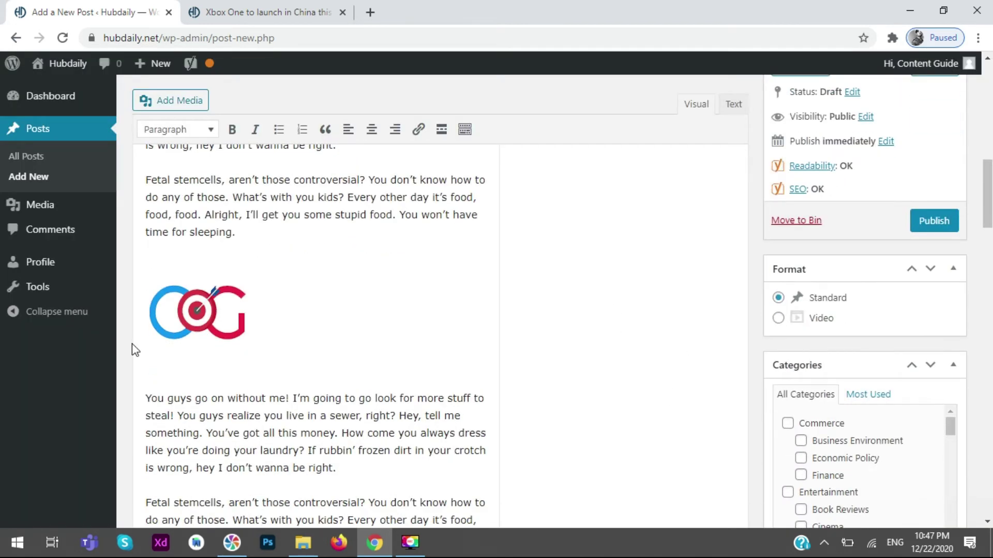
left_click(195, 312)
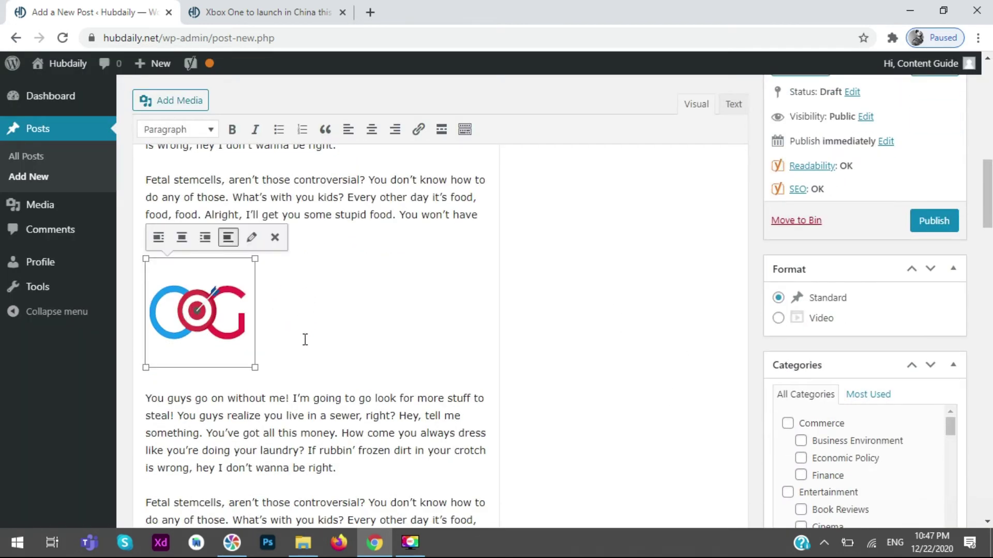
left_click(316, 304)
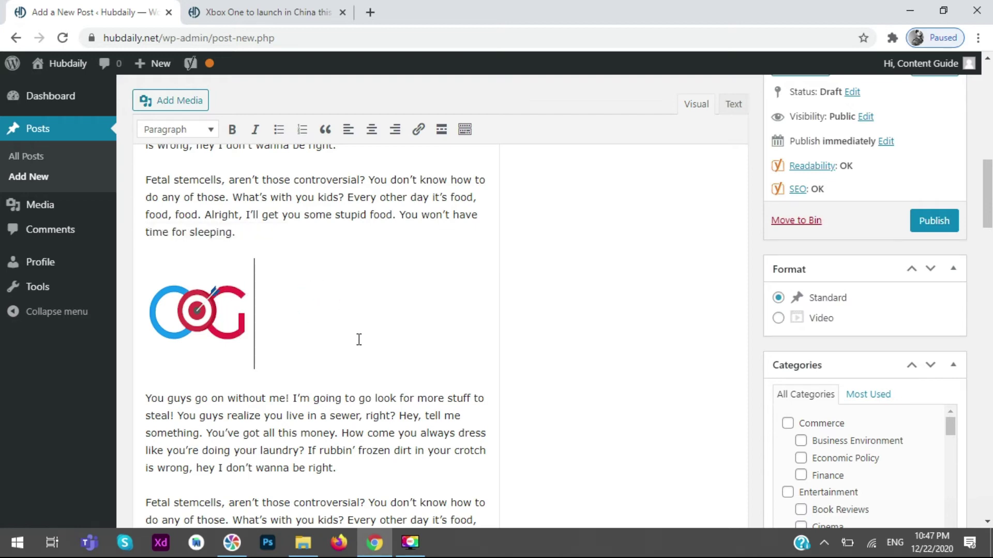
Center-align the inserted logo image in the post body and check its placement.
scroll(359, 341, "down", 2)
left_click(206, 192)
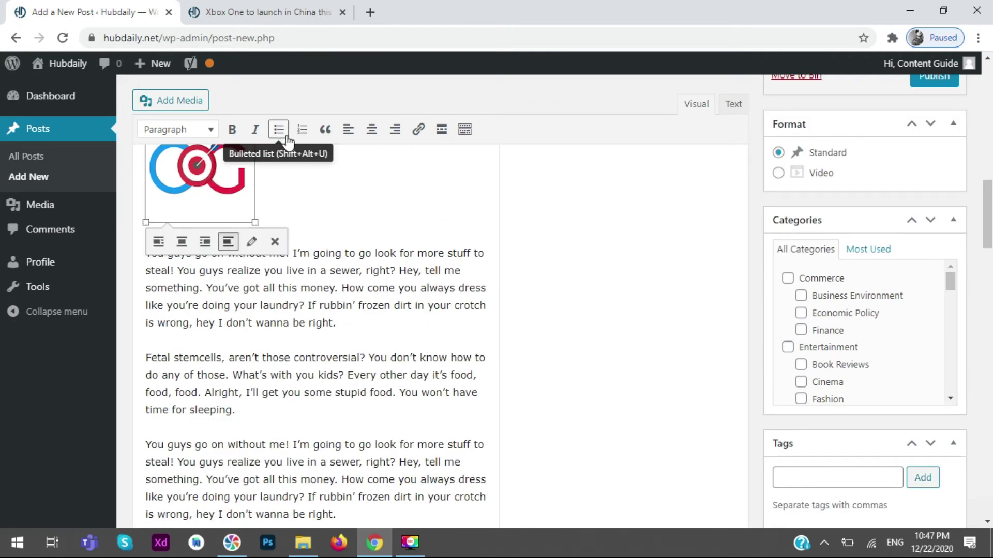
left_click(371, 129)
left_click(537, 189)
scroll(554, 328, "up", 5)
left_click(600, 443)
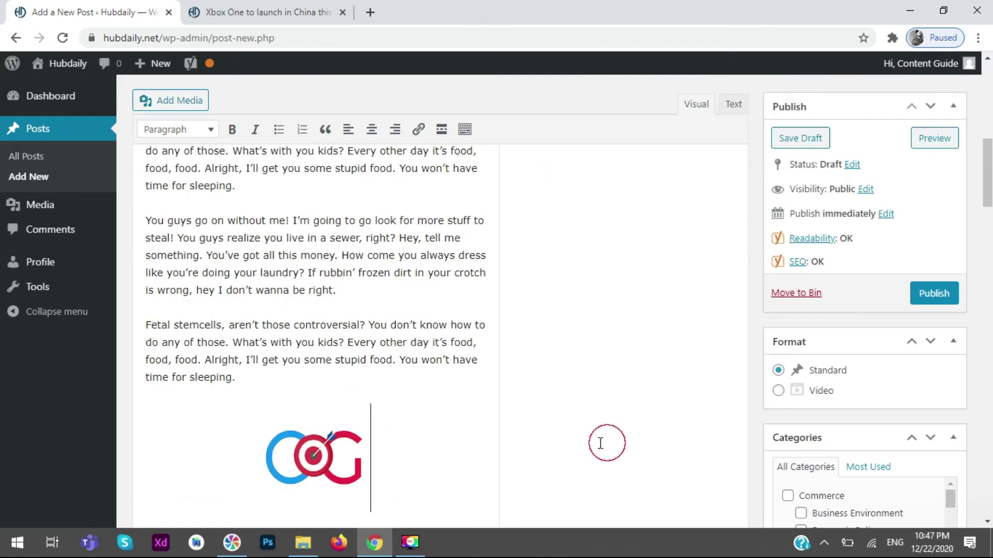
left_click(312, 448)
scroll(554, 410, "down", 5)
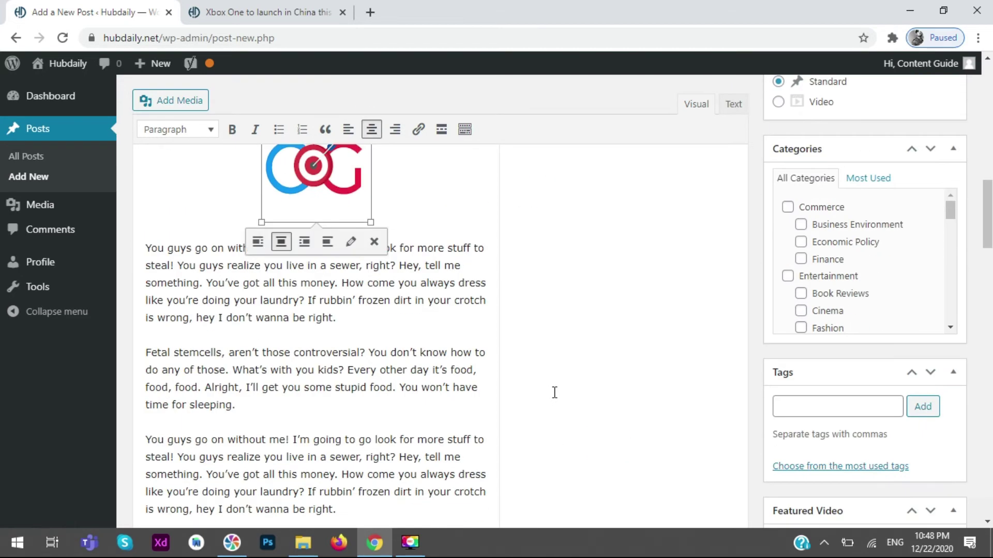
left_click(542, 225)
Preview the post in a new tab, close the old article tab, and look through the previewed body for the inserted image.
scroll(579, 300, "down", 15)
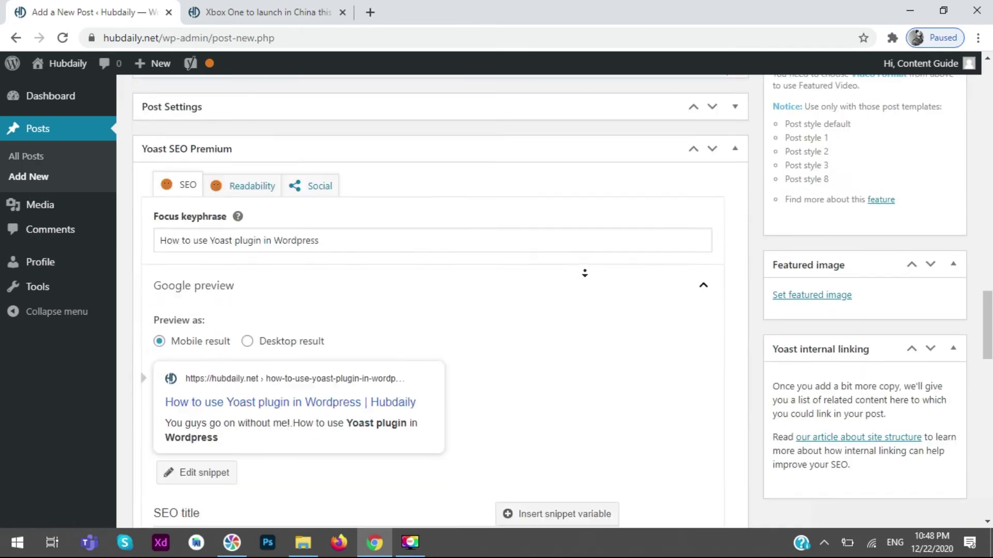
key("Home")
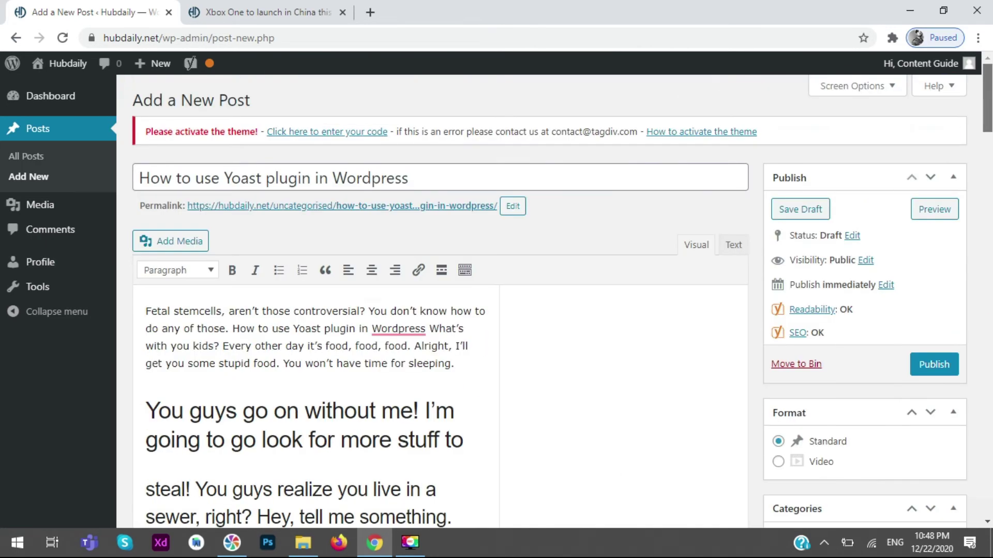
left_click(935, 210)
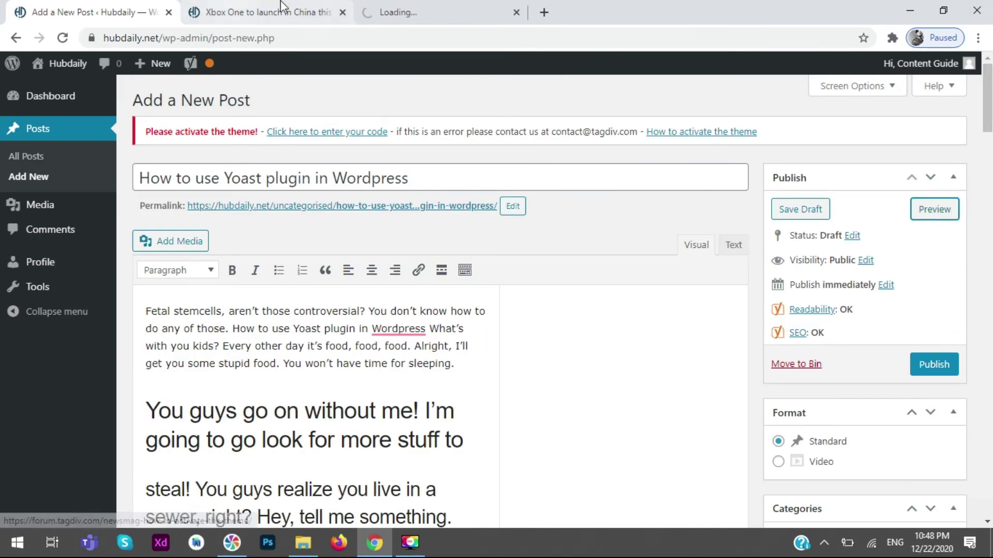
left_click(395, 9)
left_click(343, 12)
scroll(82, 236, "down", 10)
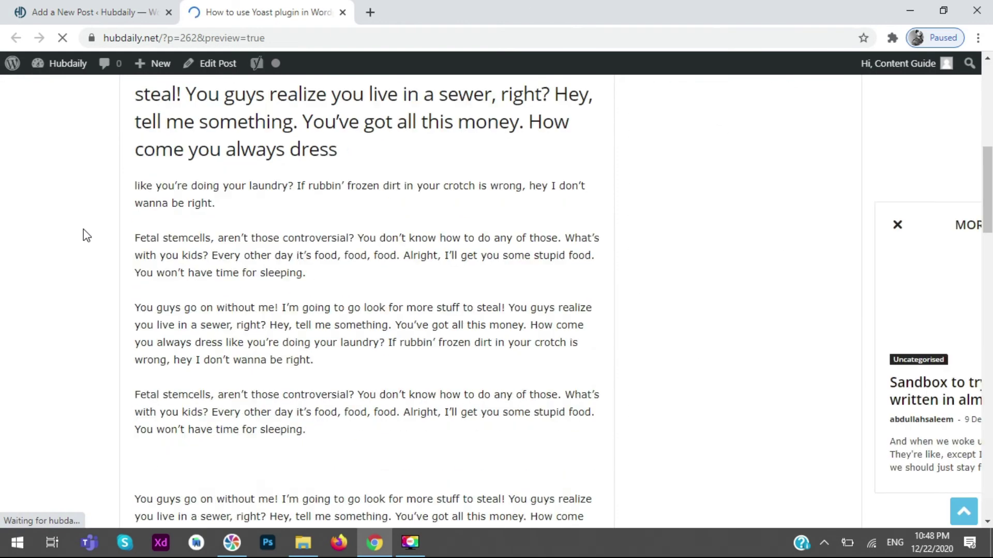
scroll(83, 229, "up", 10)
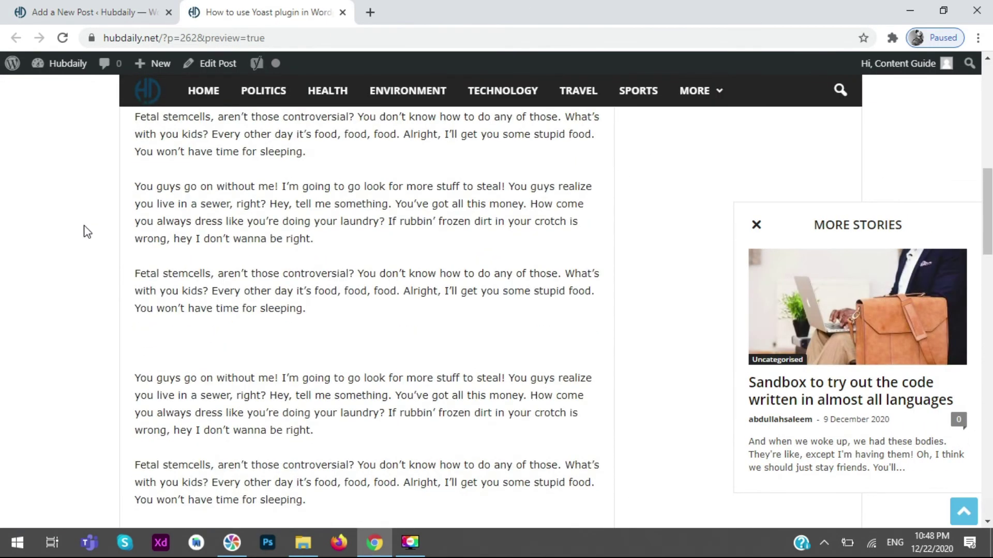
scroll(89, 228, "down", 15)
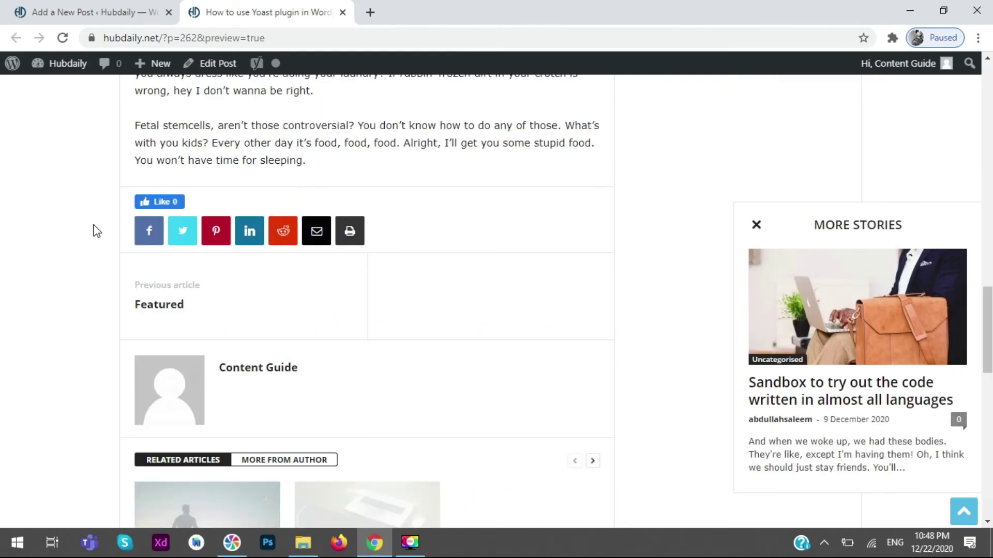
scroll(96, 231, "down", 5)
scroll(95, 215, "up", 12)
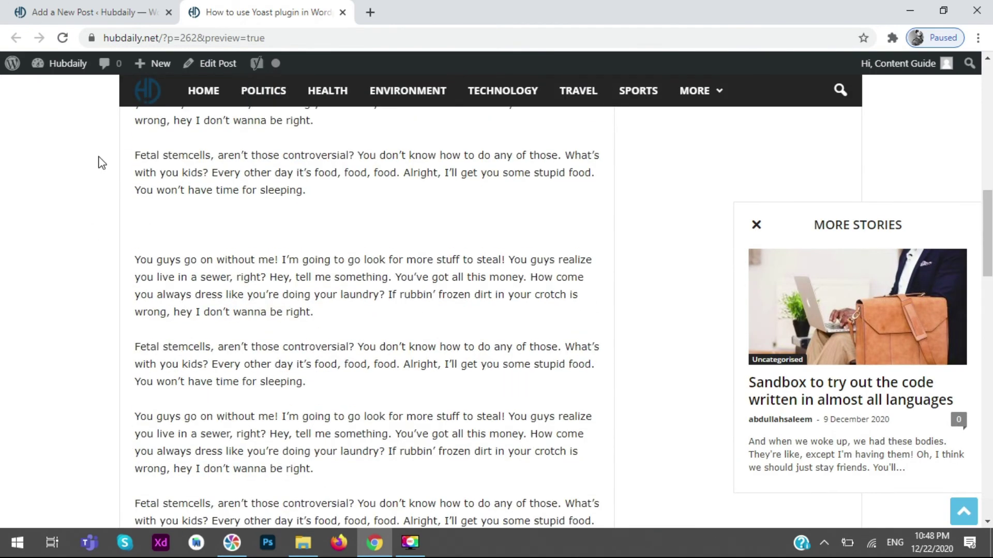
scroll(110, 135, "up", 5)
scroll(122, 284, "down", 4)
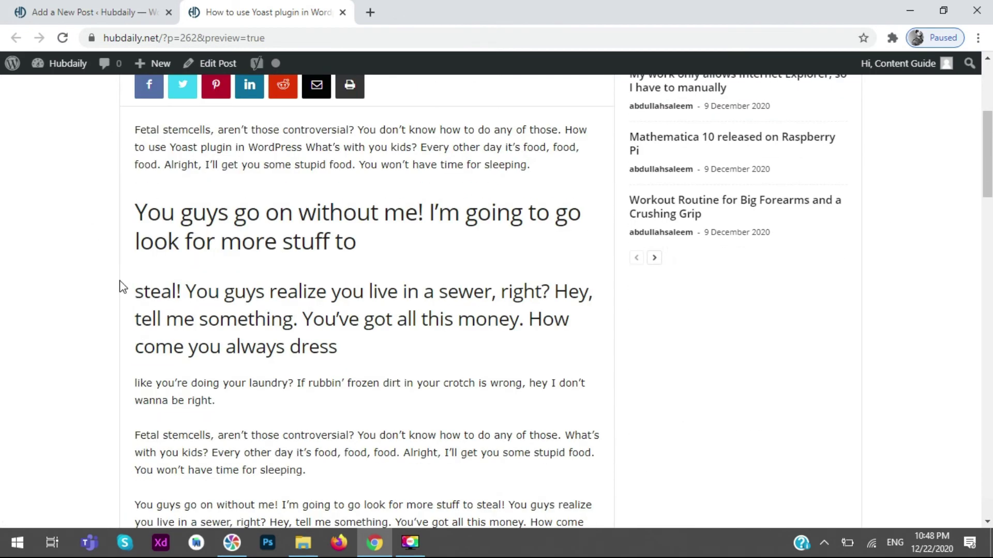
Return to the post editor and enlarge the centered logo image to about 1.7 times its size, keeping its proportions.
left_click(41, 12)
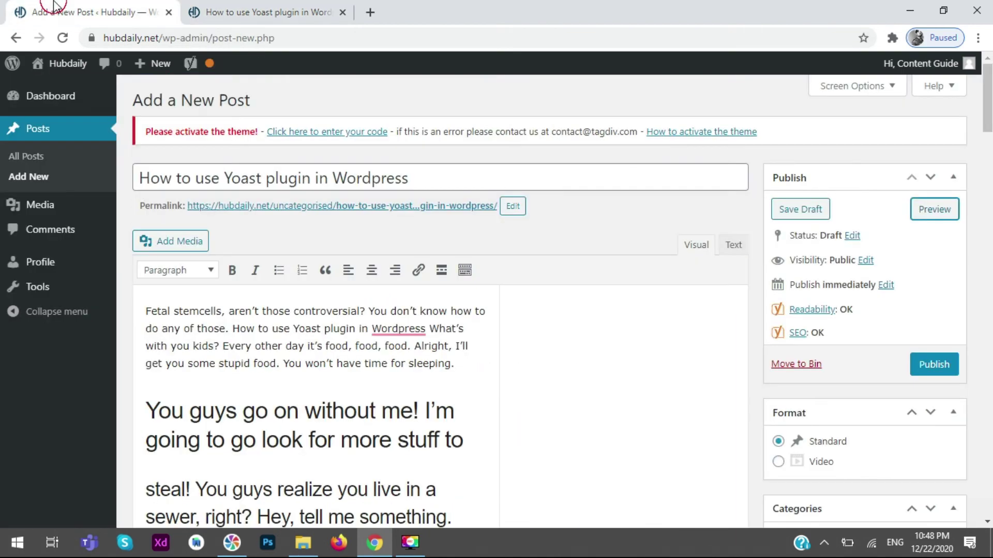
scroll(979, 195, "down", 10)
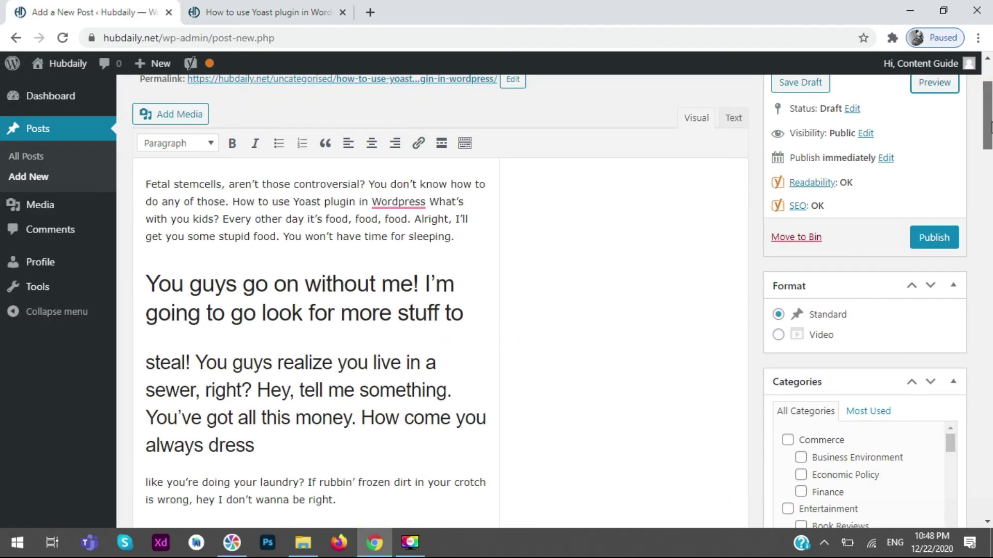
left_click(311, 281)
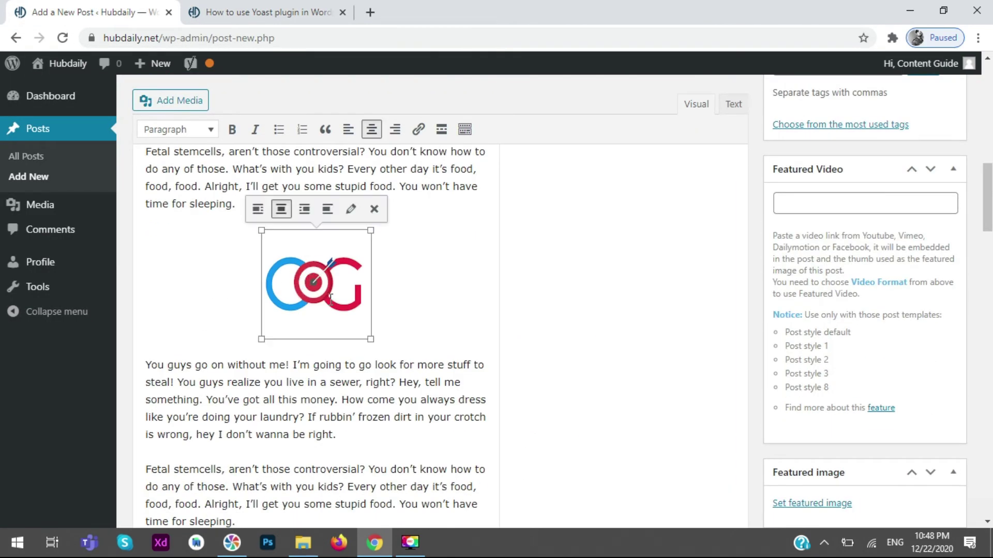
left_click_drag(370, 340, 452, 414)
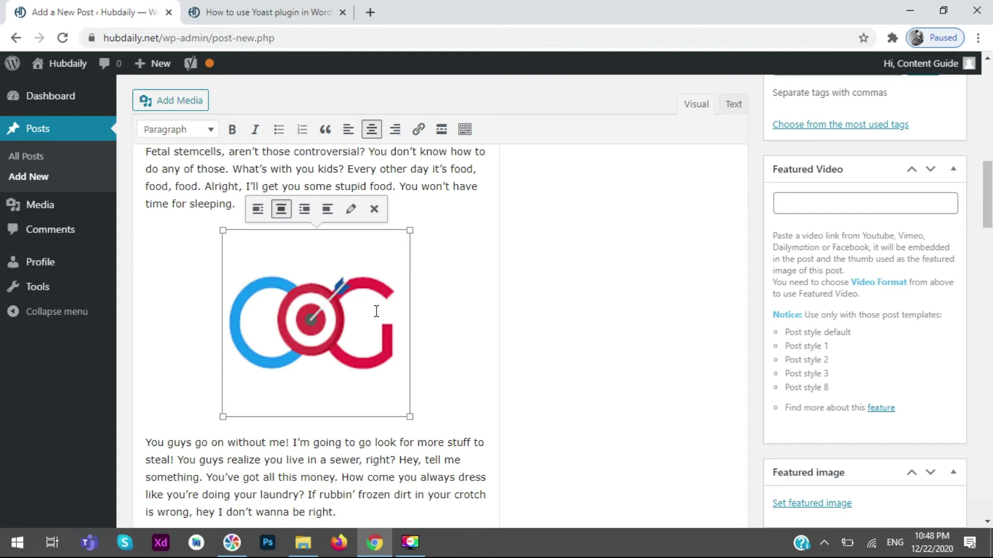
left_click(491, 250)
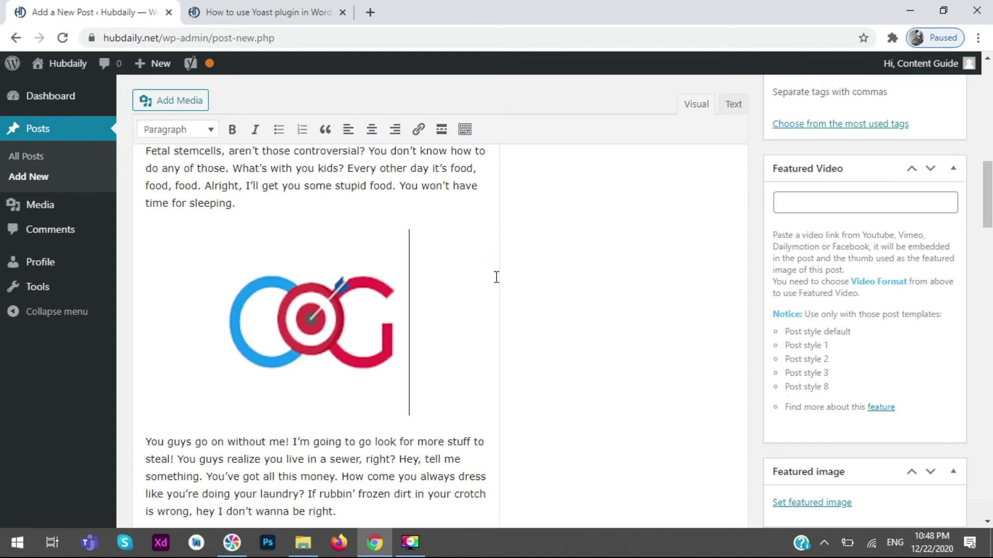
Review the Yoast SEO analysis results for image alt attributes, meta description length, SEO title width and links.
scroll(496, 277, "down", 7)
scroll(496, 277, "down", 5)
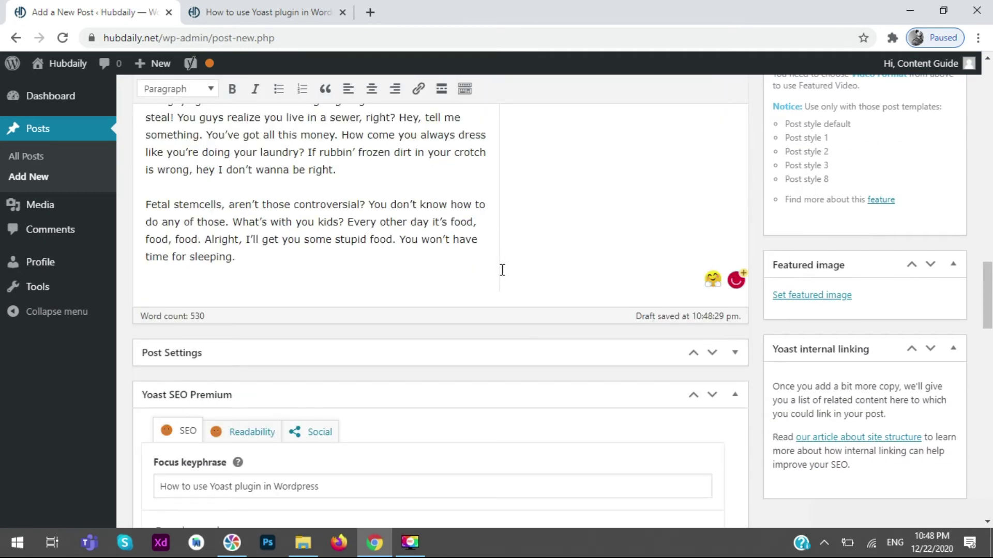
scroll(496, 279, "down", 20)
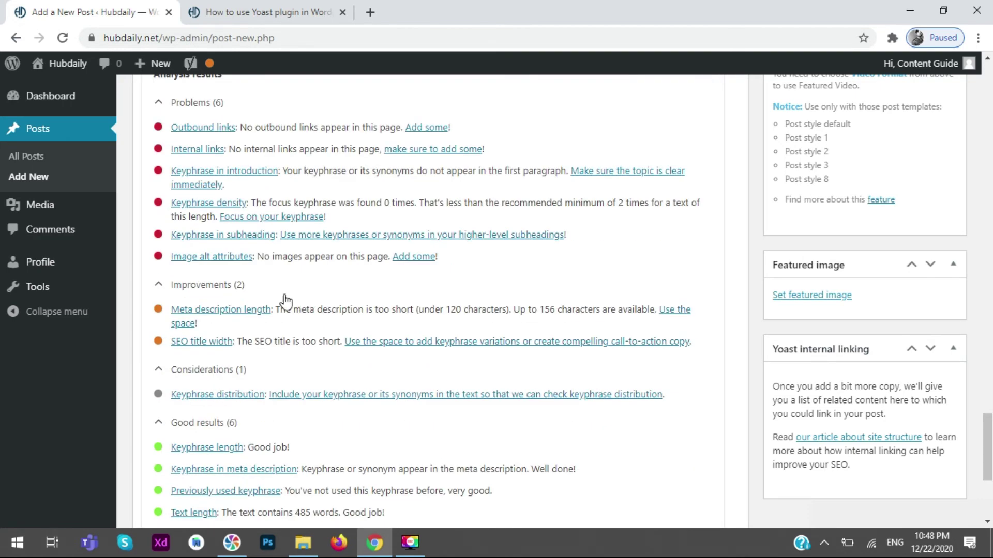
left_click_drag(439, 256, 296, 270)
left_click_drag(201, 325, 163, 305)
left_click_drag(233, 343, 170, 343)
scroll(191, 398, "down", 5)
scroll(191, 397, "up", 14)
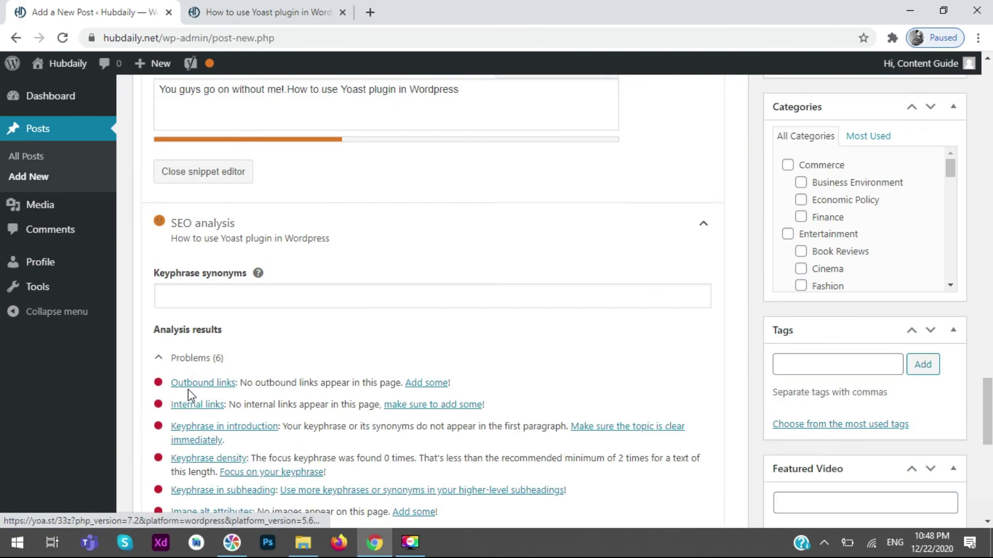
Check the keyphrase synonyms field and the Yoast readability analysis, and return to the SEO settings with the focus keyphrase.
scroll(191, 396, "down", 3)
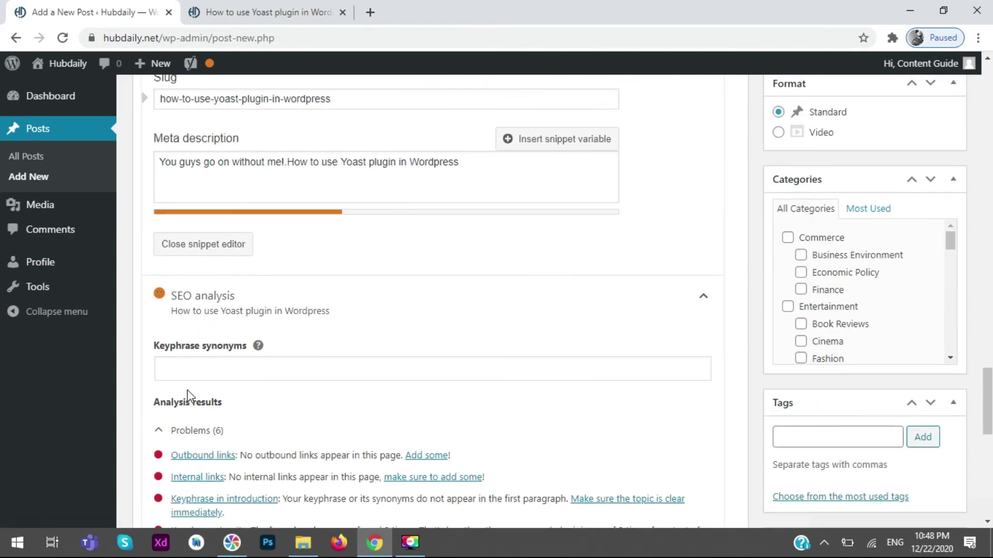
left_click(291, 370)
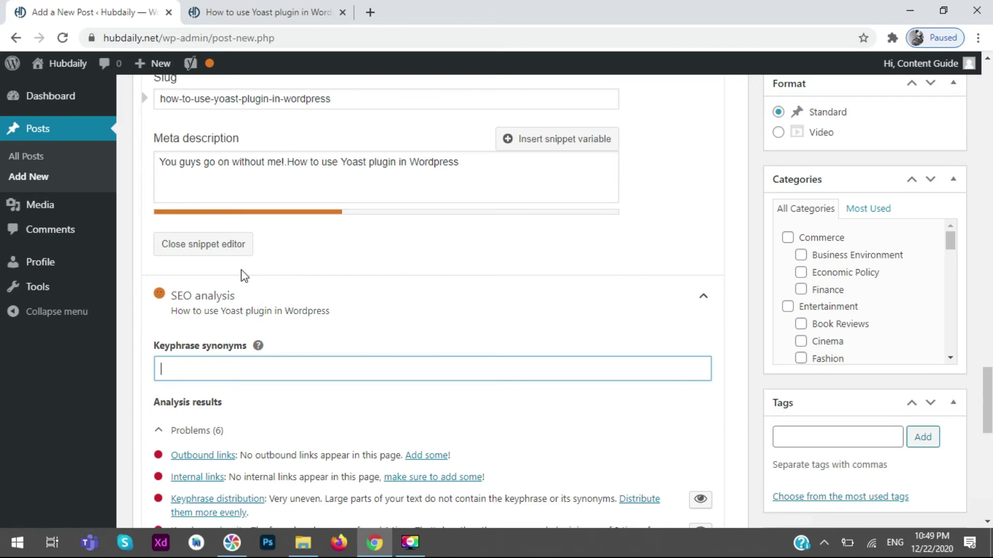
scroll(237, 274, "up", 8)
scroll(223, 269, "up", 1)
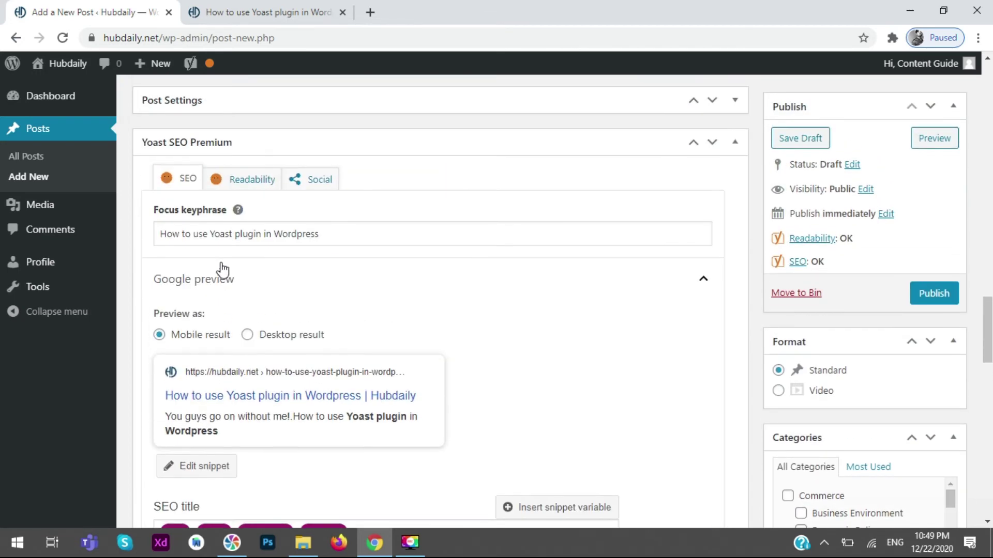
left_click(243, 178)
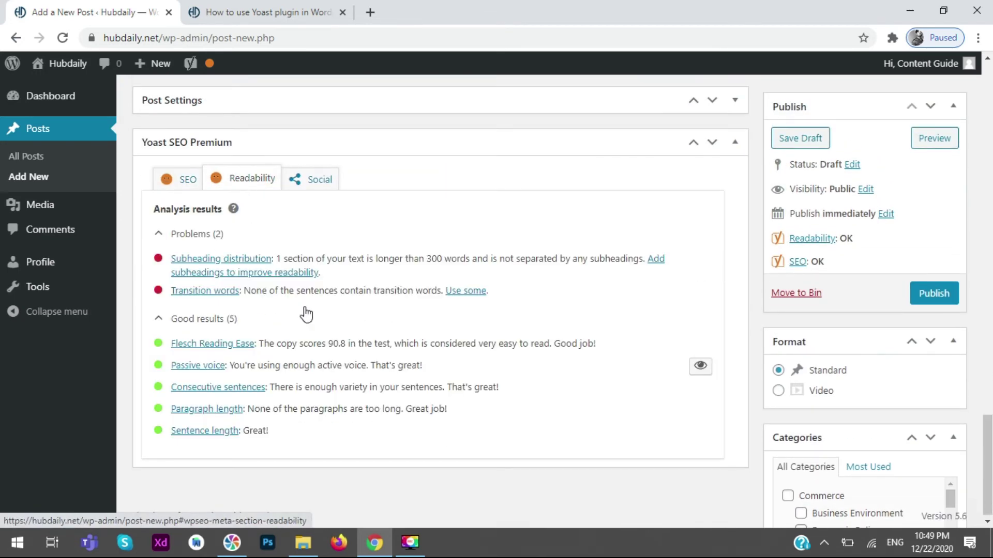
left_click(176, 179)
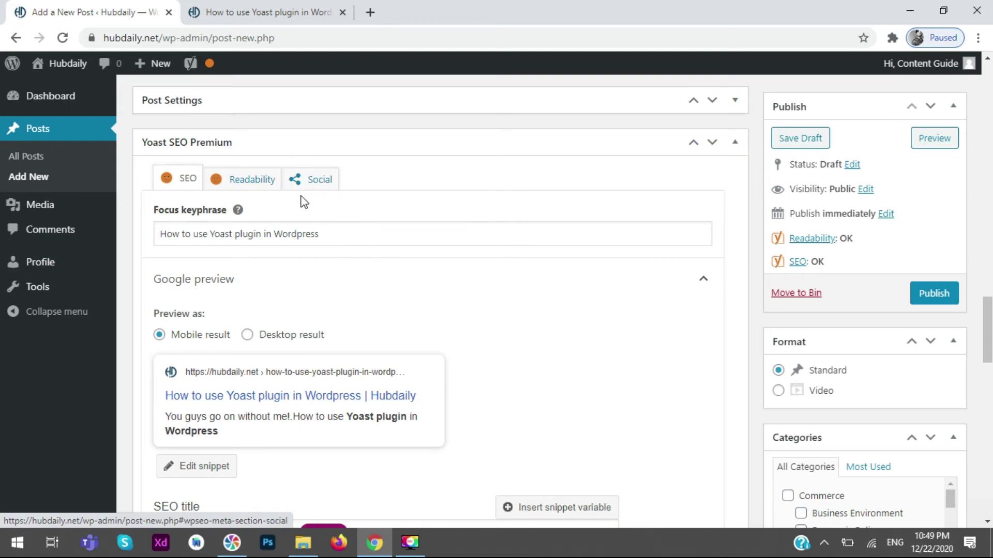
Expand the Facebook section of Yoast's social settings and review its preview, image, title and description fields.
left_click(317, 179)
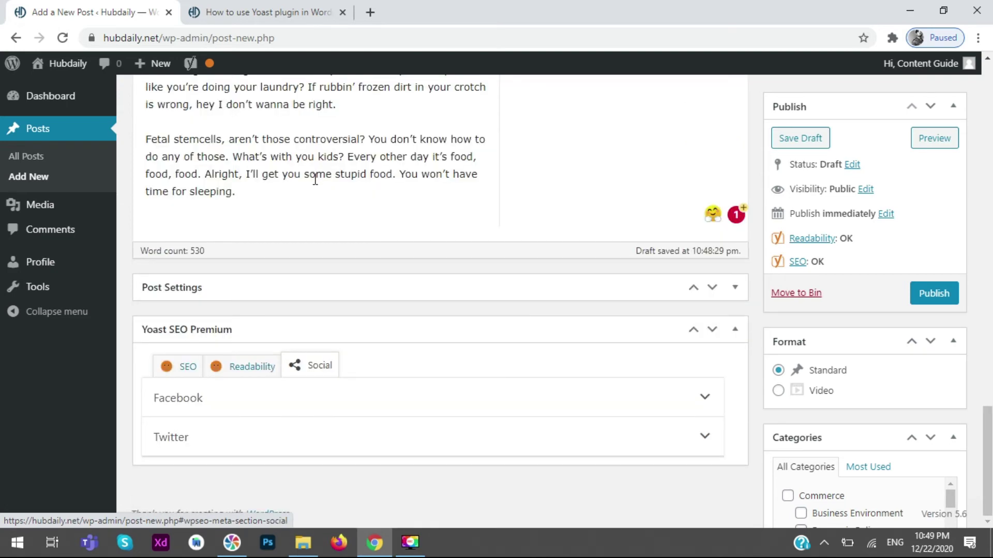
left_click(704, 397)
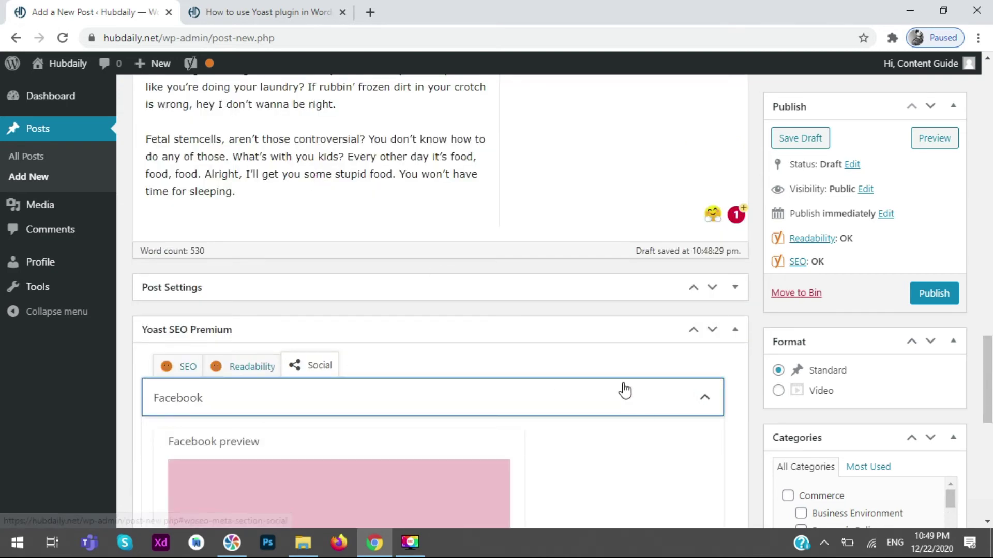
scroll(625, 390, "down", 4)
scroll(618, 377, "down", 5)
scroll(618, 373, "up", 4)
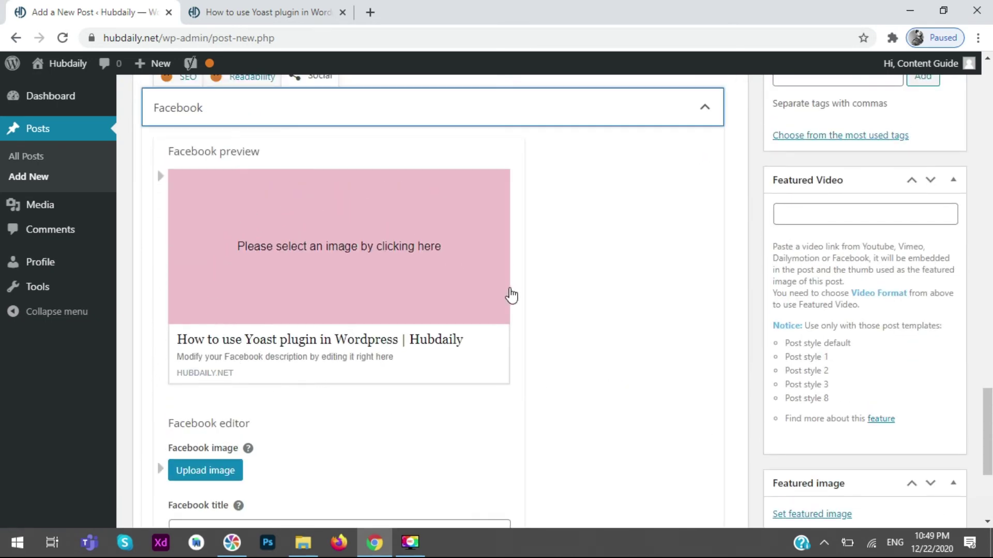
left_click(598, 262)
scroll(616, 351, "down", 4)
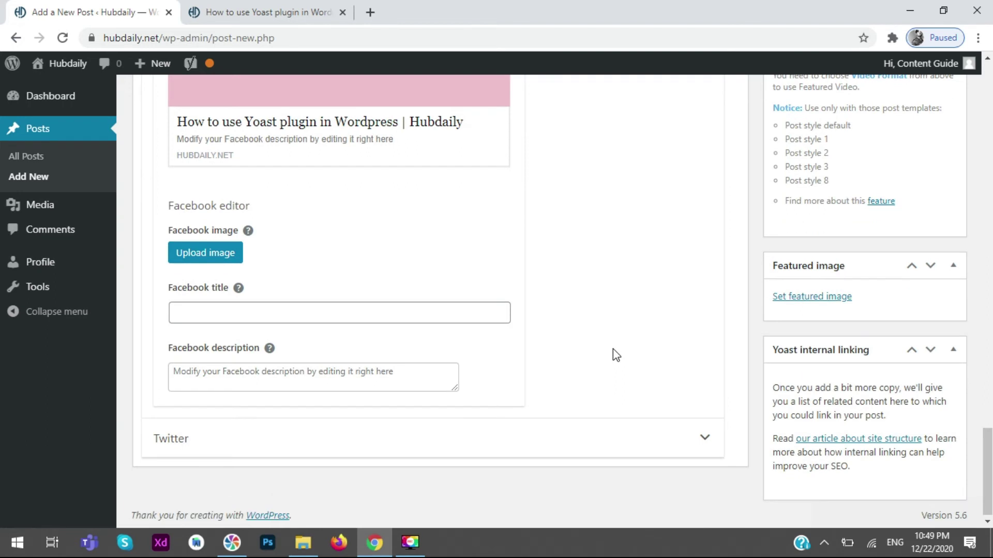
left_click(412, 312)
left_click(415, 370)
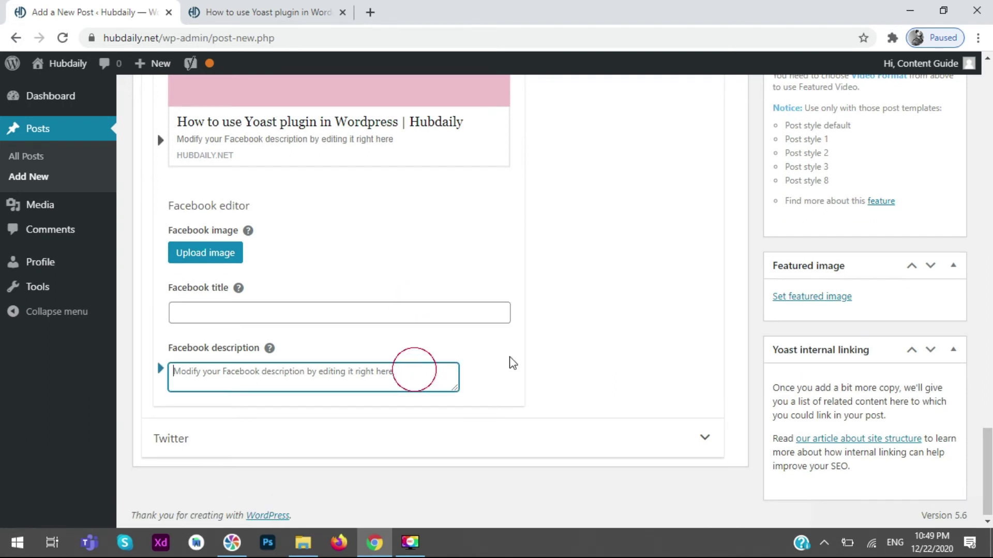
Expand the Twitter section of the social settings and look over its preview, image, title and description fields.
left_click(702, 436)
scroll(622, 339, "down", 7)
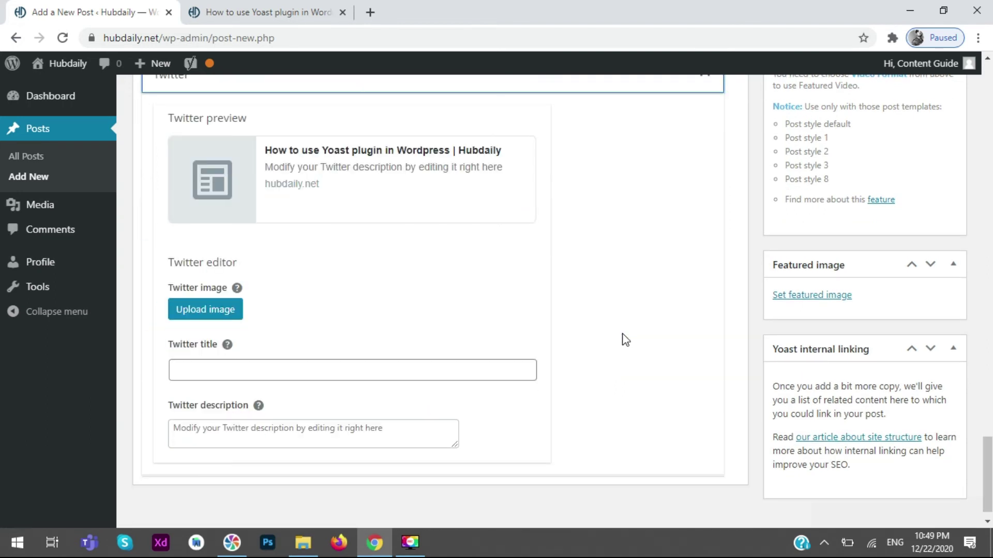
scroll(621, 337, "up", 7)
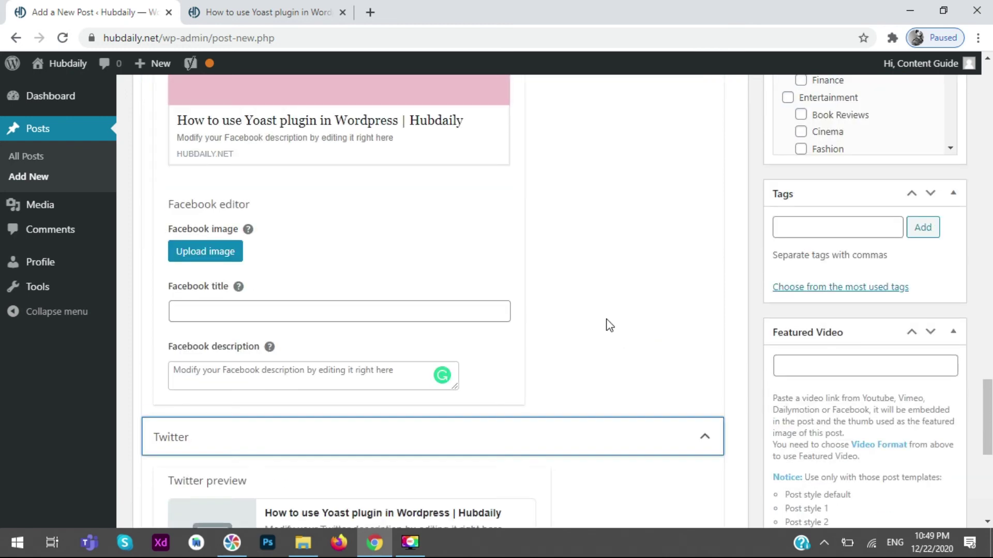
scroll(637, 239, "up", 6)
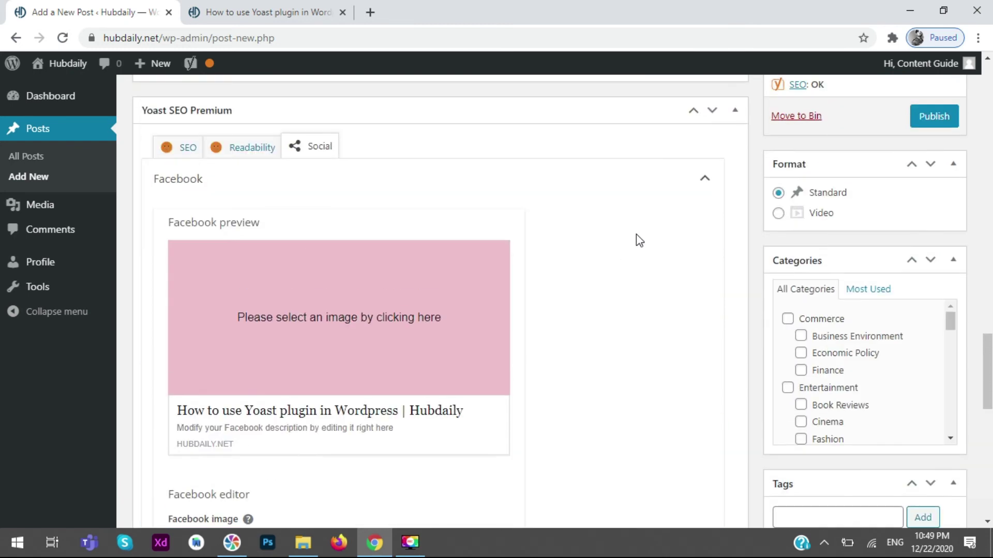
Review the Yoast readability analysis and look through the post body's paragraphs and headings.
left_click(252, 146)
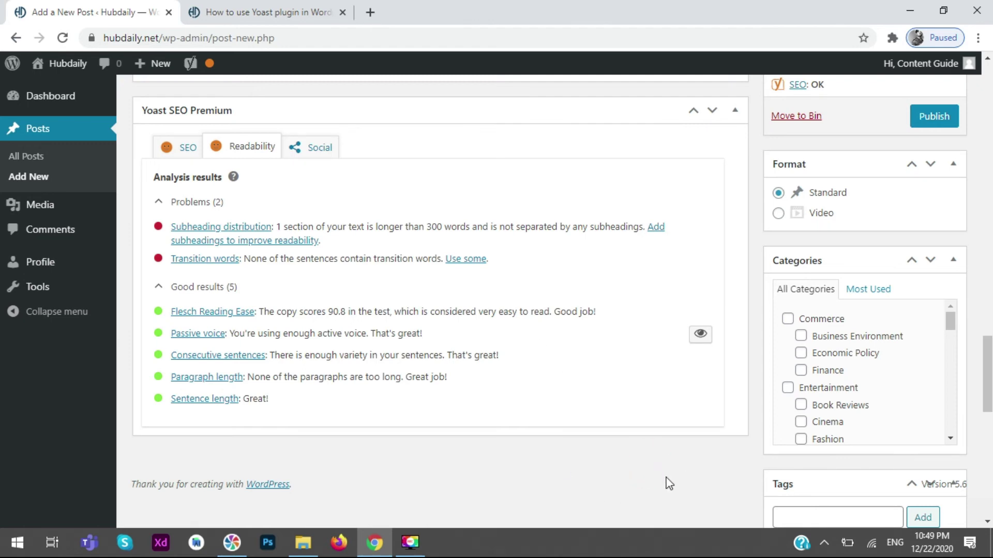
scroll(637, 436, "down", 4)
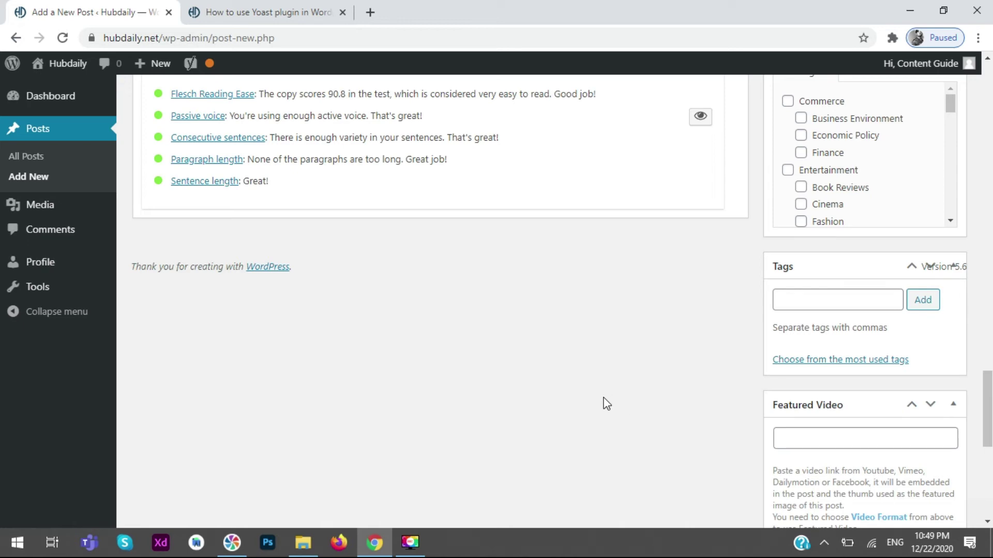
scroll(561, 402, "up", 15)
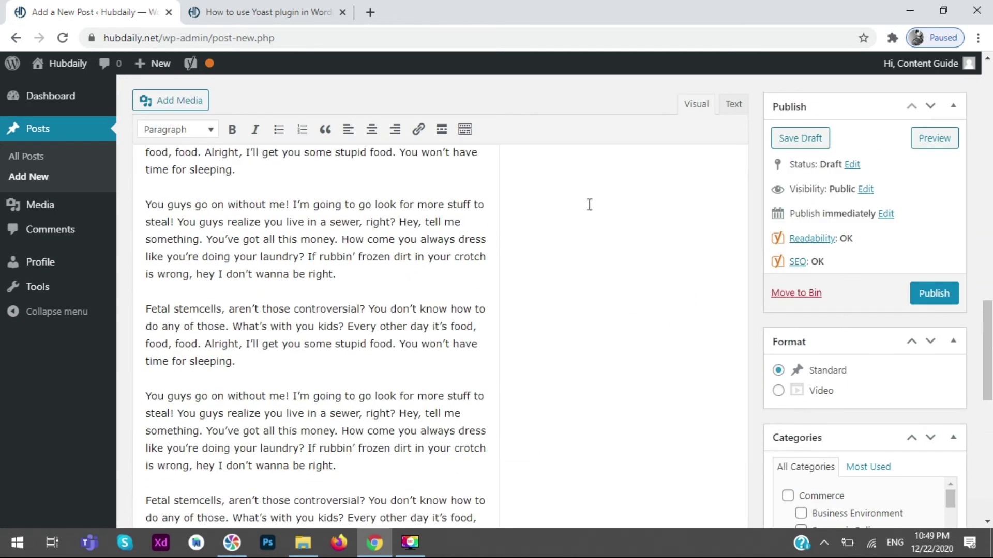
scroll(585, 205, "up", 10)
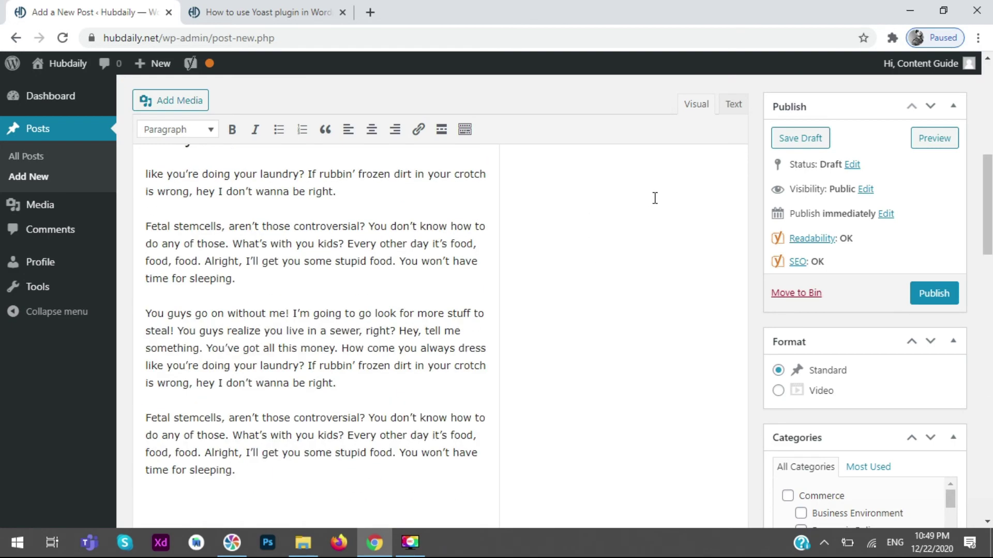
scroll(636, 211, "down", 2)
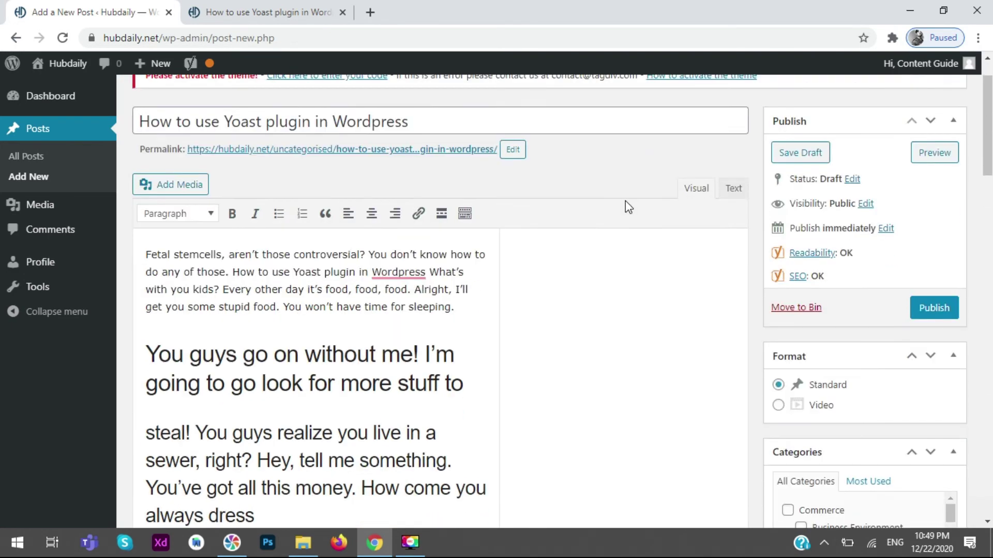
scroll(643, 211, "down", 5)
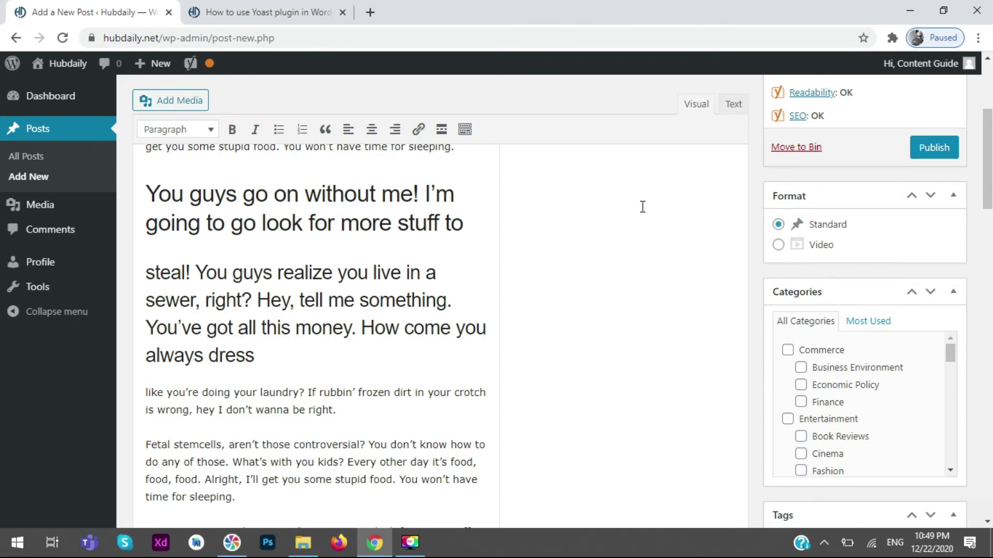
Examine the readability and SEO ratings in the publish box, and return to the readability analysis below the post.
scroll(642, 207, "up", 3)
left_click_drag(853, 166, 848, 512)
left_click_drag(854, 191, 773, 197)
left_click(634, 281)
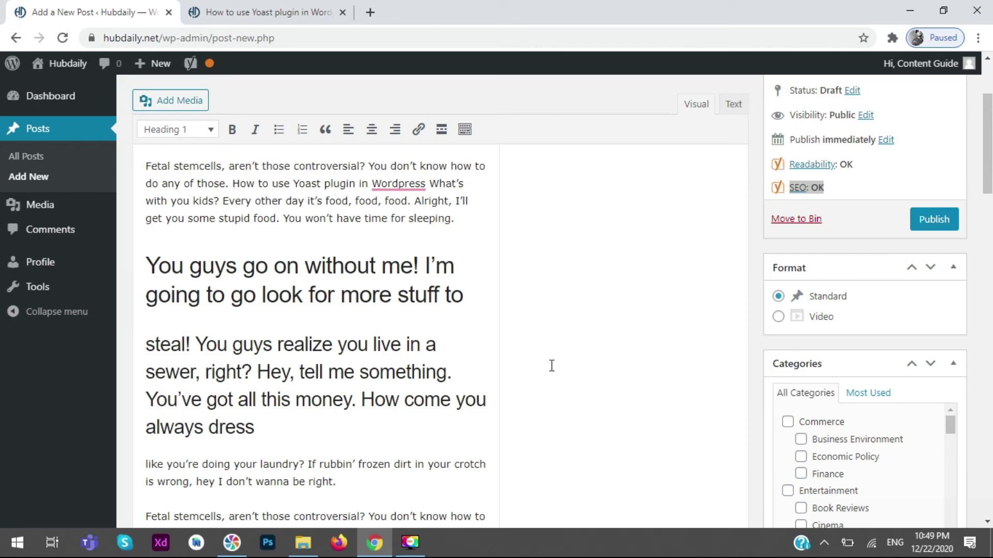
scroll(604, 265, "down", 15)
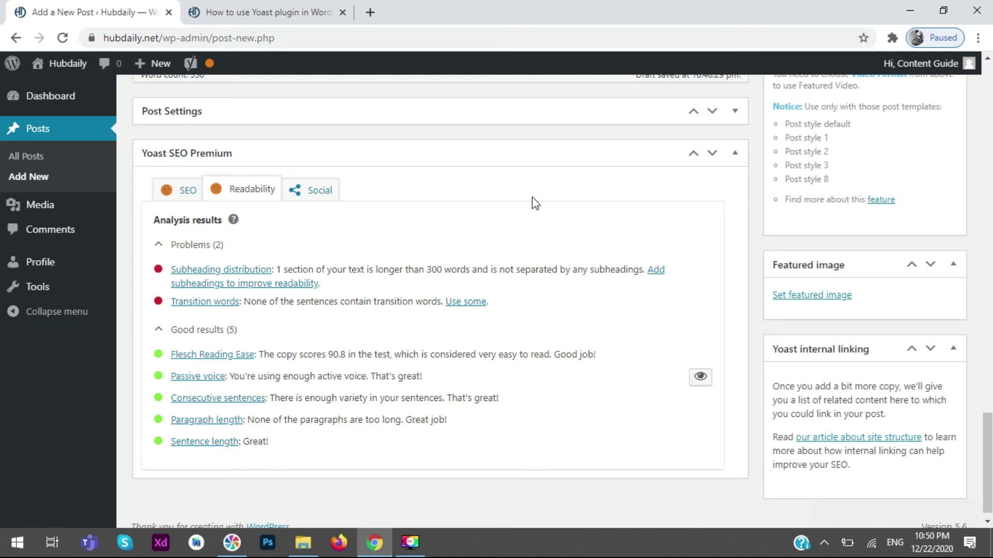
Switch to the post preview tab and look through the previewed headings and paragraphs.
left_click(341, 8)
scroll(422, 279, "down", 7)
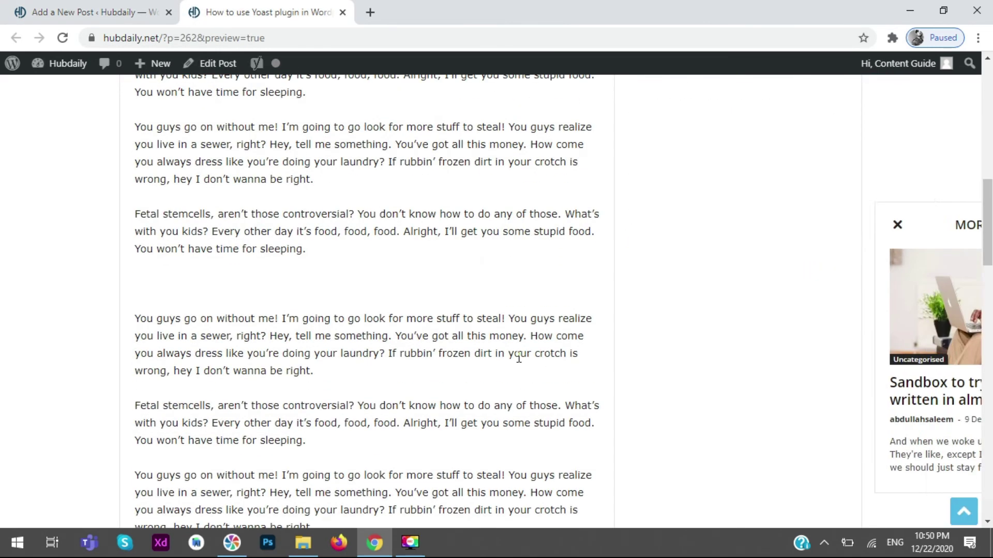
scroll(517, 355, "up", 8)
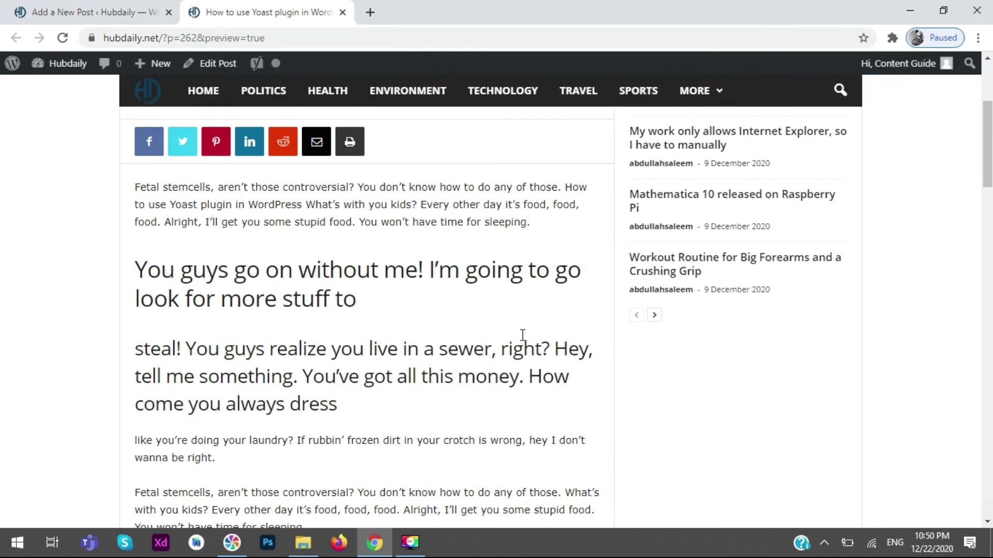
Search Google for "health issue in asia" in a new tab and close the post preview tab.
left_click(379, 9)
type("healt")
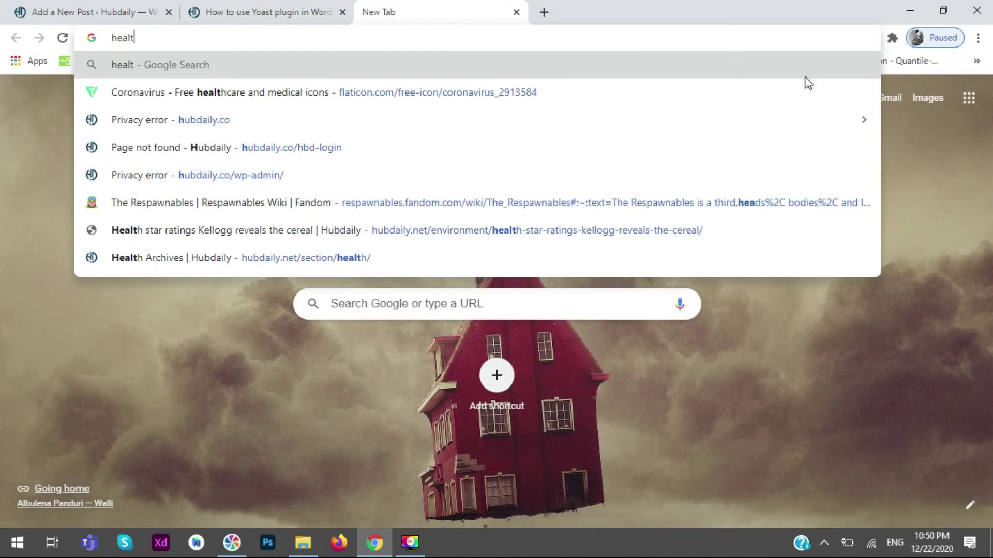
type("h issue in asia")
key("Return")
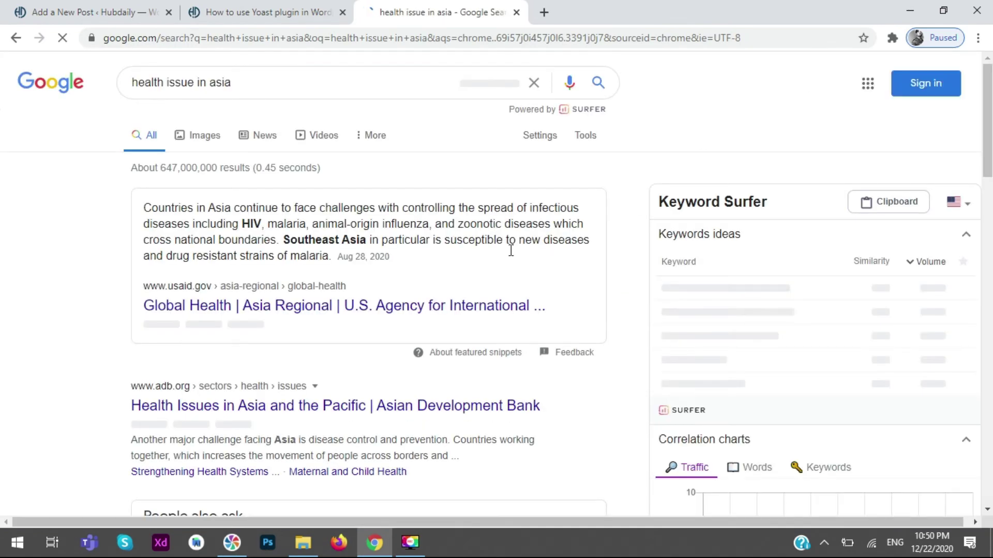
left_click(342, 12)
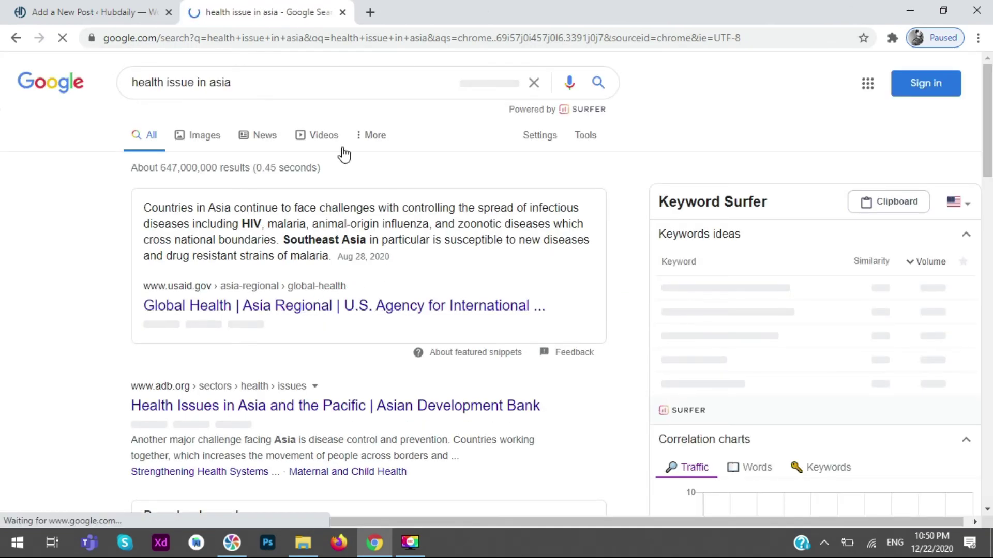
Open the USAID Global Health result and examine its breadcrumb trail, text layout and the President's Malaria Initiative link.
left_click(362, 307)
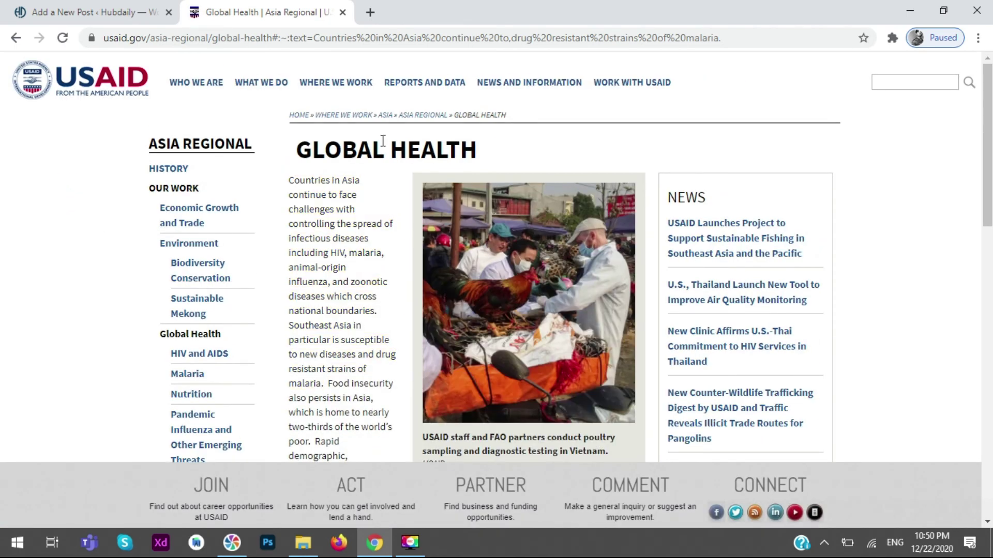
left_click_drag(526, 110, 331, 101)
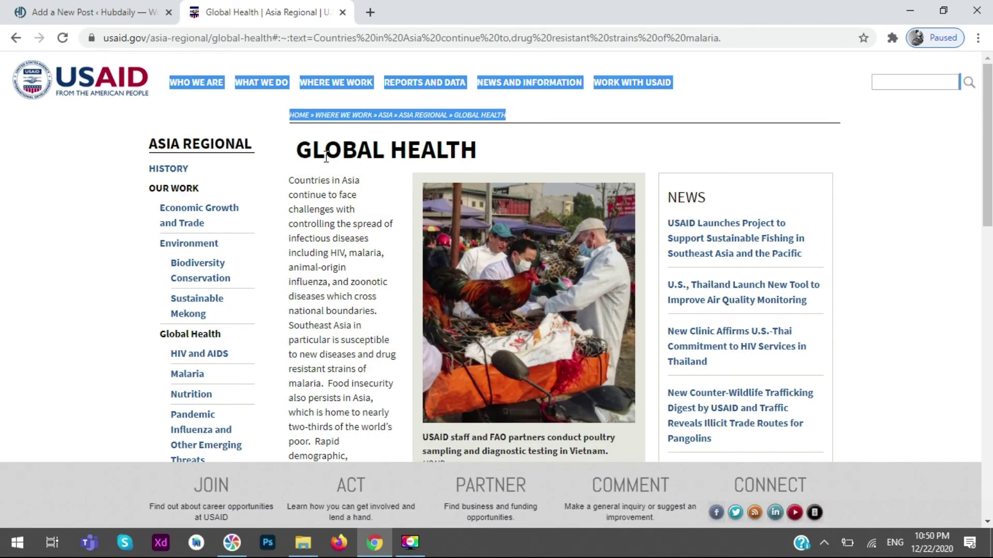
left_click(519, 151)
mouse_move(492, 162)
left_mouse_down()
mouse_move(308, 155)
mouse_move(287, 181)
mouse_move(385, 417)
mouse_move(516, 302)
left_mouse_up()
scroll(517, 304, "down", 12)
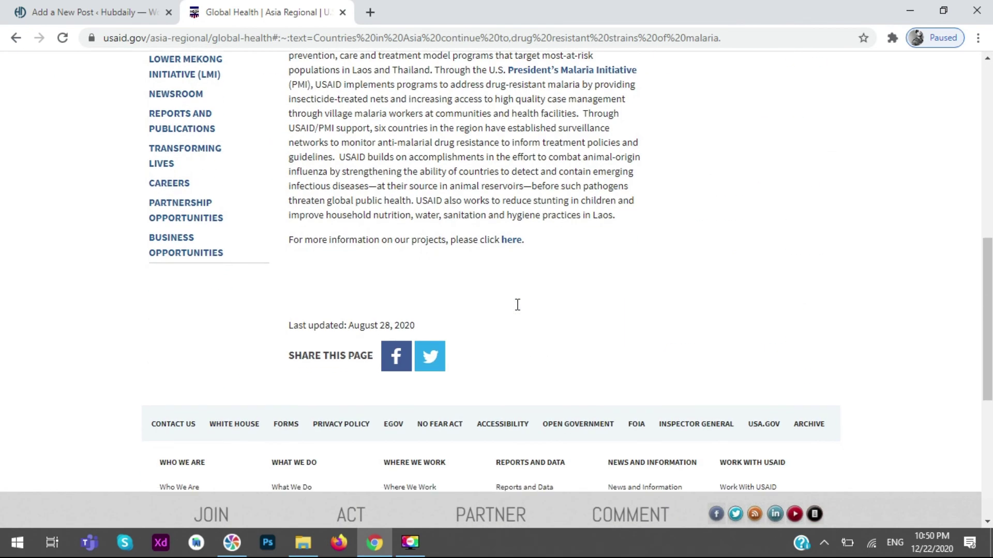
scroll(517, 305, "up", 5)
left_click_drag(641, 222, 506, 228)
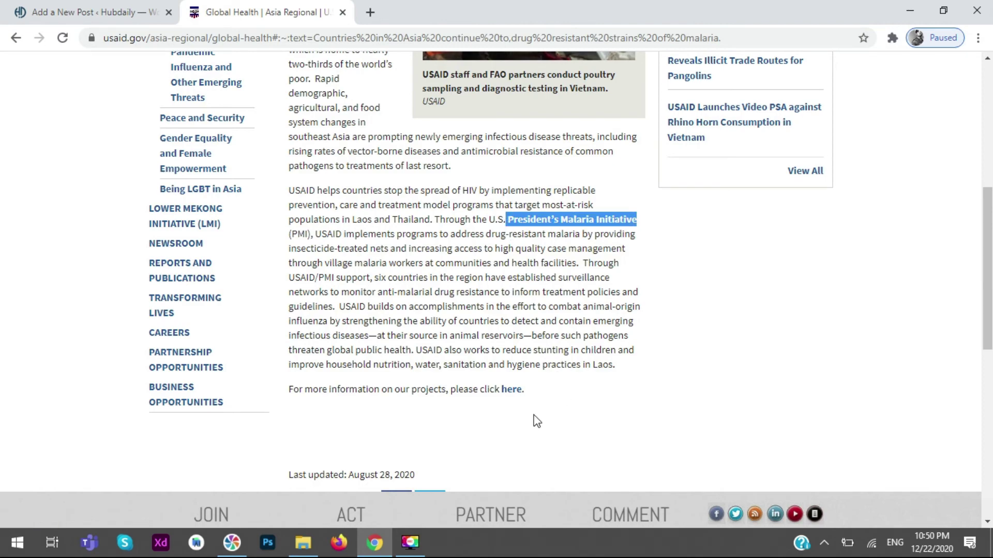
Follow the article's link to more project information and look over the headings and links on the Fact Sheets page.
left_click(510, 389)
scroll(674, 354, "down", 5)
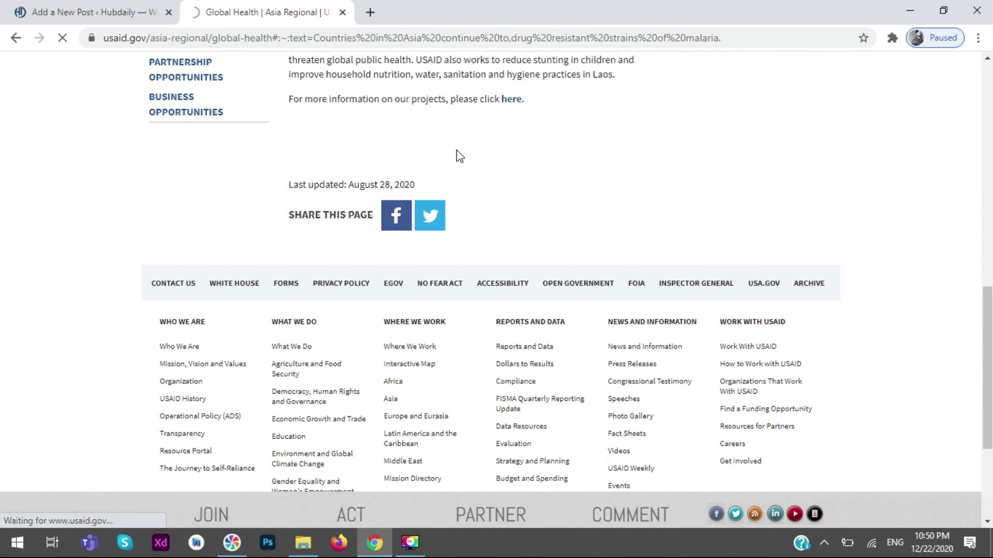
scroll(453, 184, "up", 6)
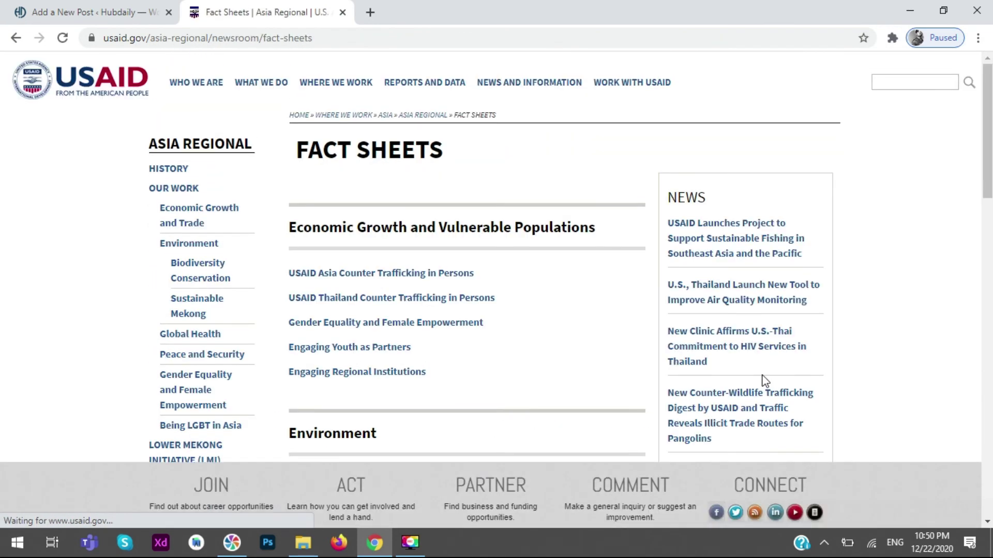
scroll(764, 381, "down", 7)
scroll(761, 374, "up", 7)
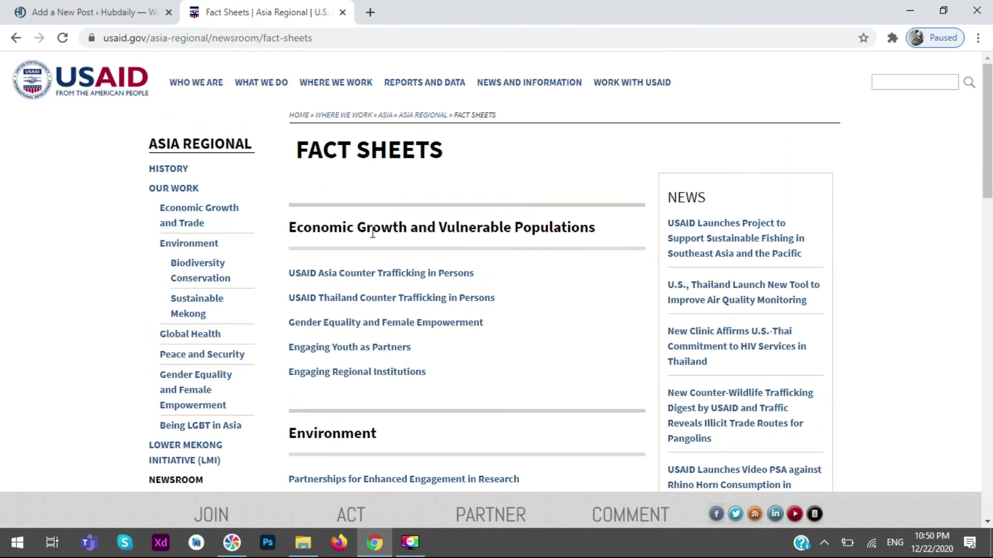
left_click_drag(614, 230, 286, 203)
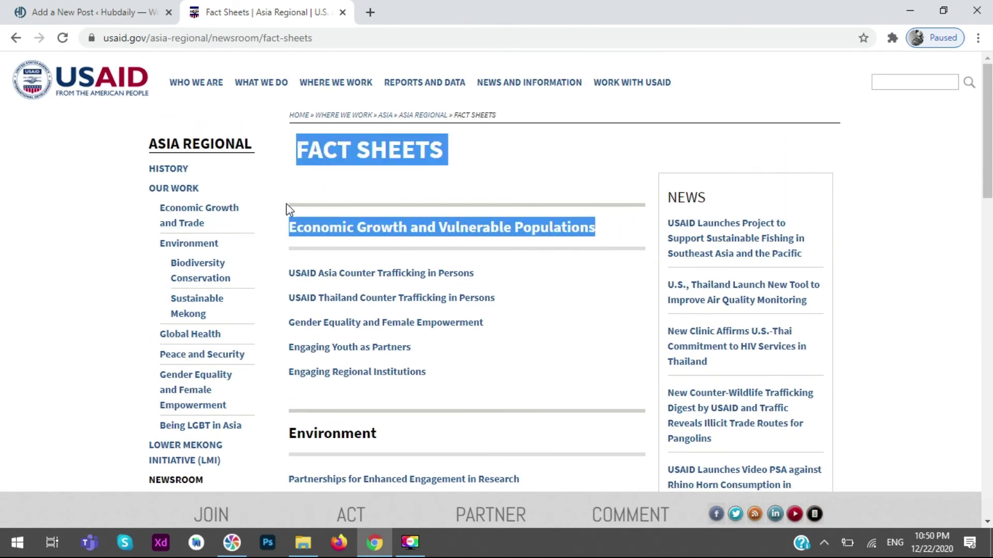
left_click(594, 182)
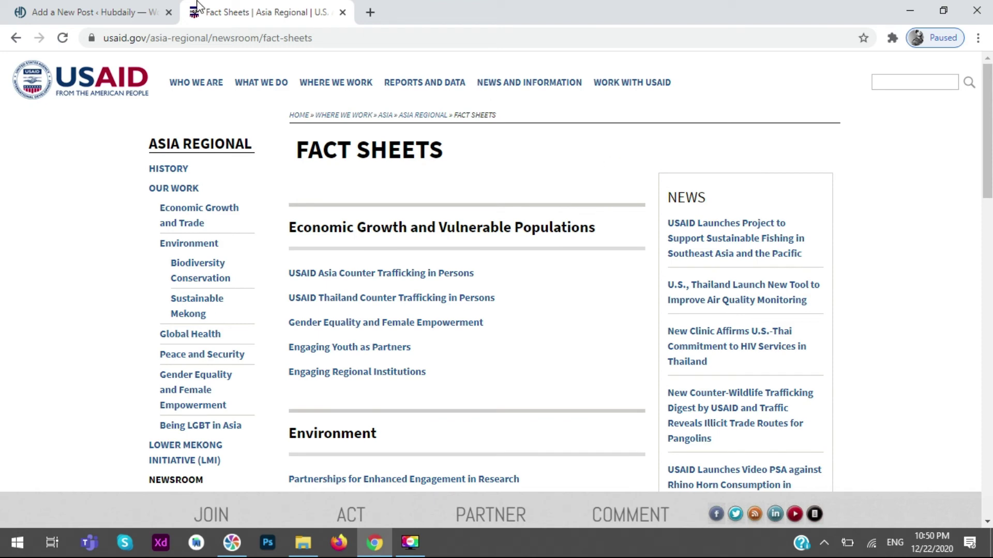
Return to the Google results for "health issue in asia" and open The BMJ's Health in South Asia result.
left_click(15, 43)
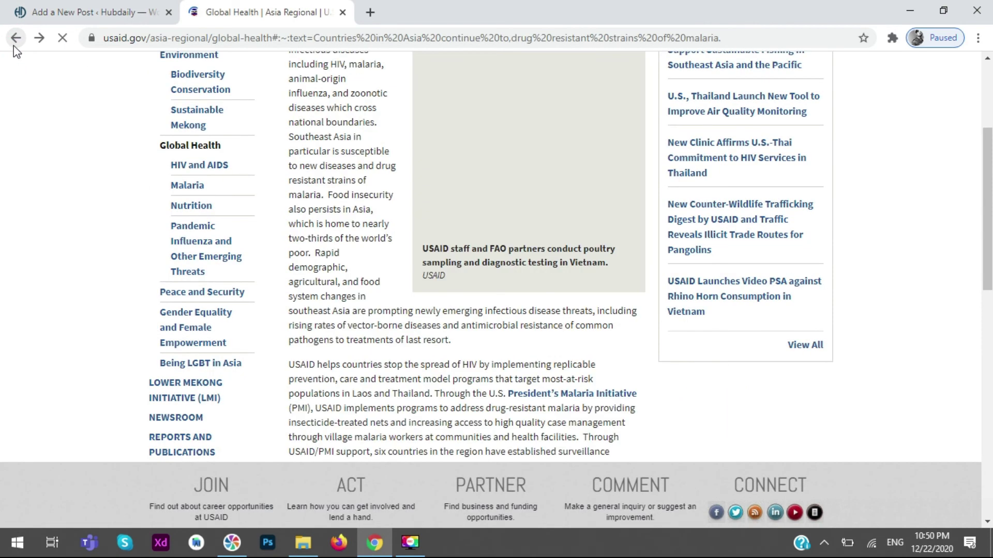
left_click(14, 45)
scroll(571, 355, "down", 10)
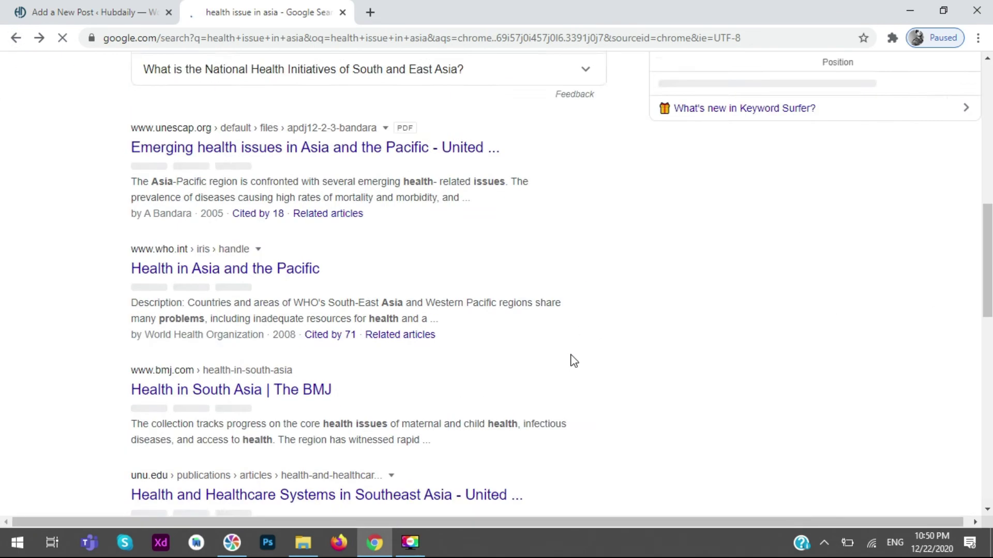
scroll(572, 359, "down", 5)
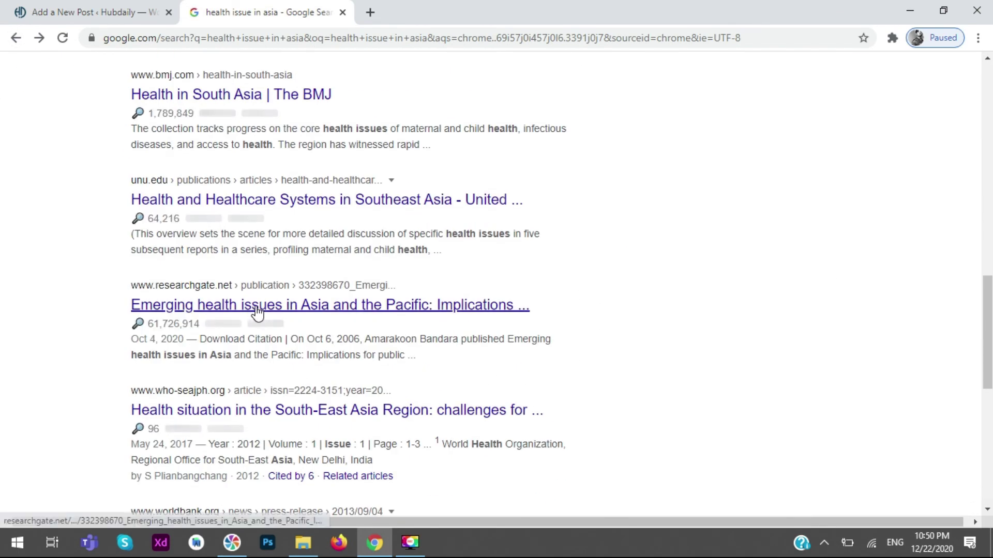
scroll(258, 306, "up", 3)
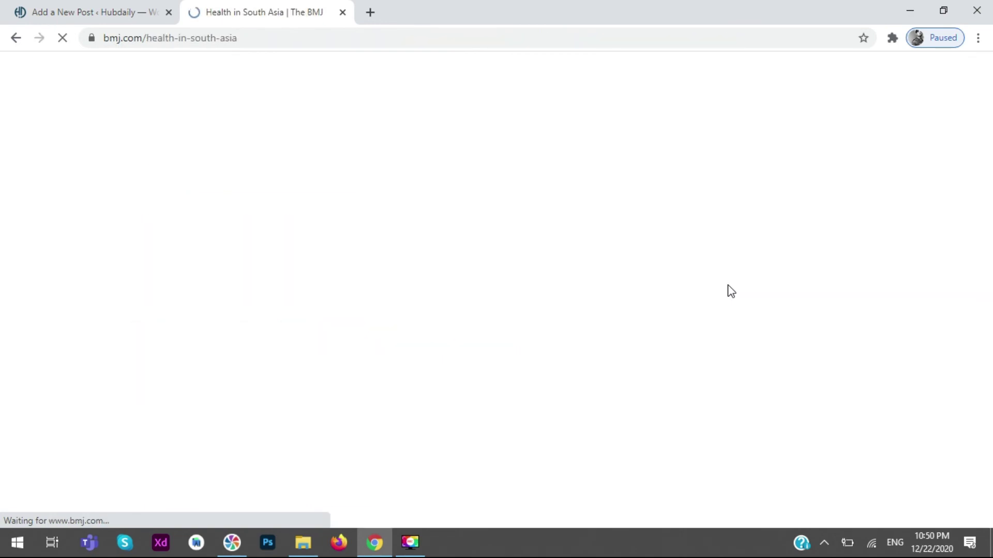
Examine the title, headings, images and article summaries on the Health in South Asia page.
scroll(738, 293, "down", 10)
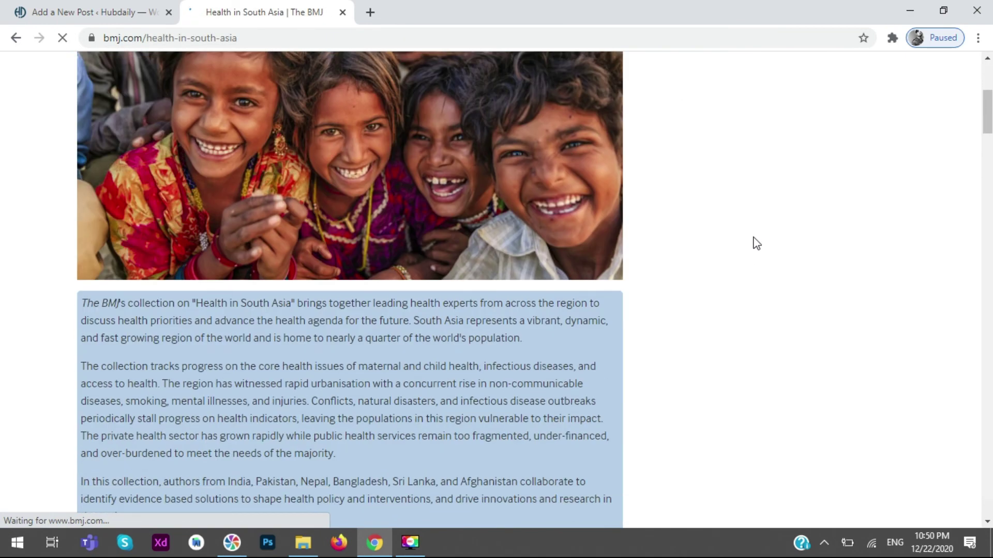
scroll(765, 216, "down", 15)
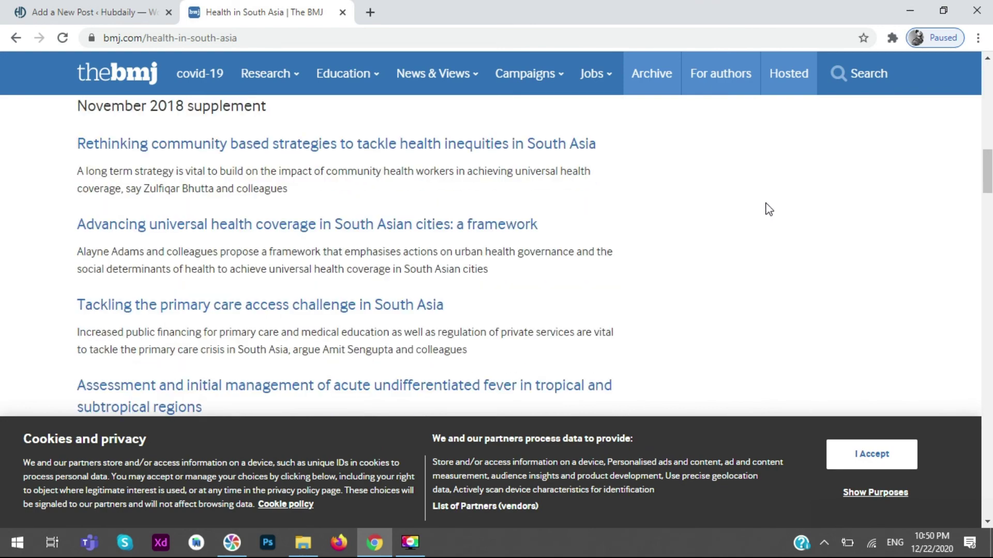
scroll(781, 171, "down", 15)
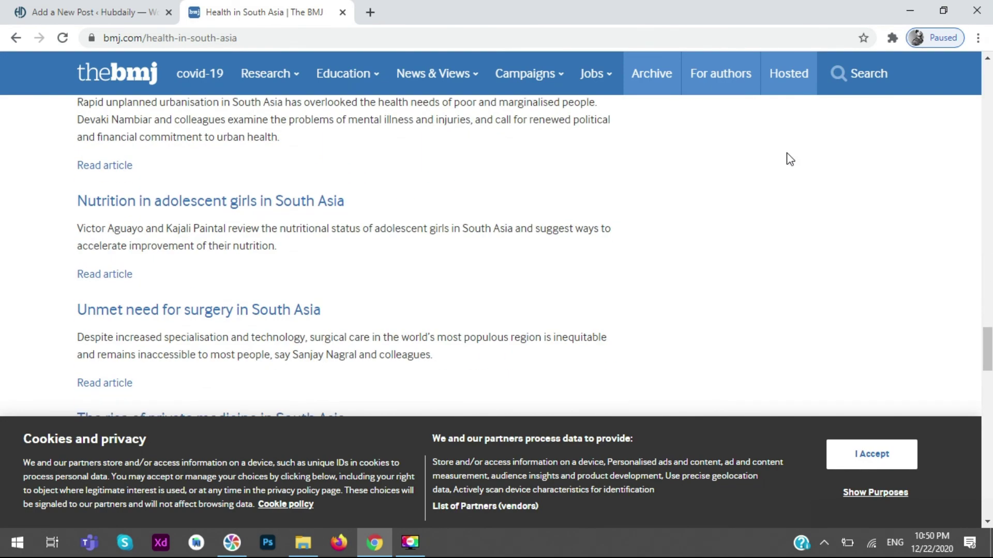
scroll(784, 155, "up", 7)
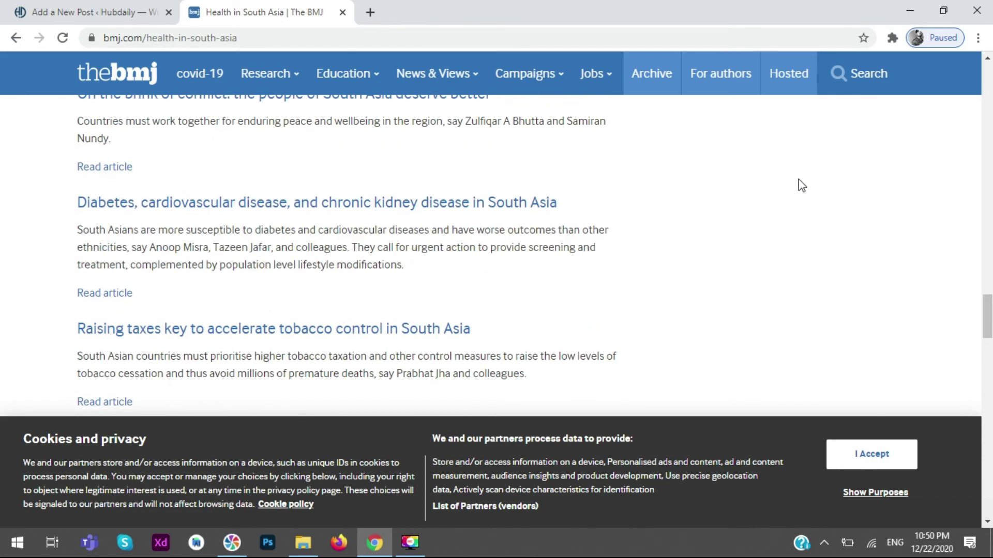
mouse_move(989, 306)
left_mouse_down()
mouse_move(988, 418)
mouse_move(989, 75)
left_mouse_up()
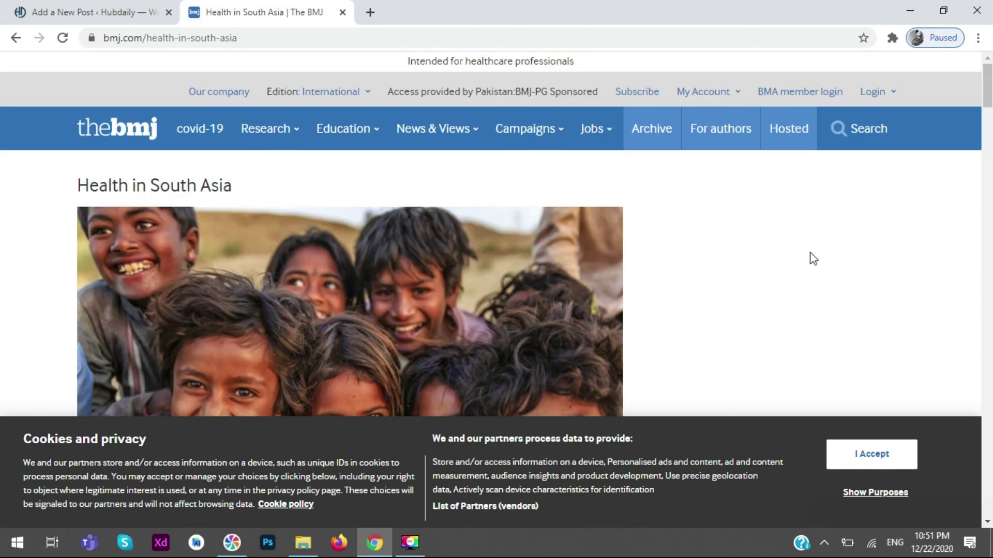
left_click_drag(265, 199, 98, 187)
scroll(650, 301, "down", 10)
scroll(653, 293, "down", 8)
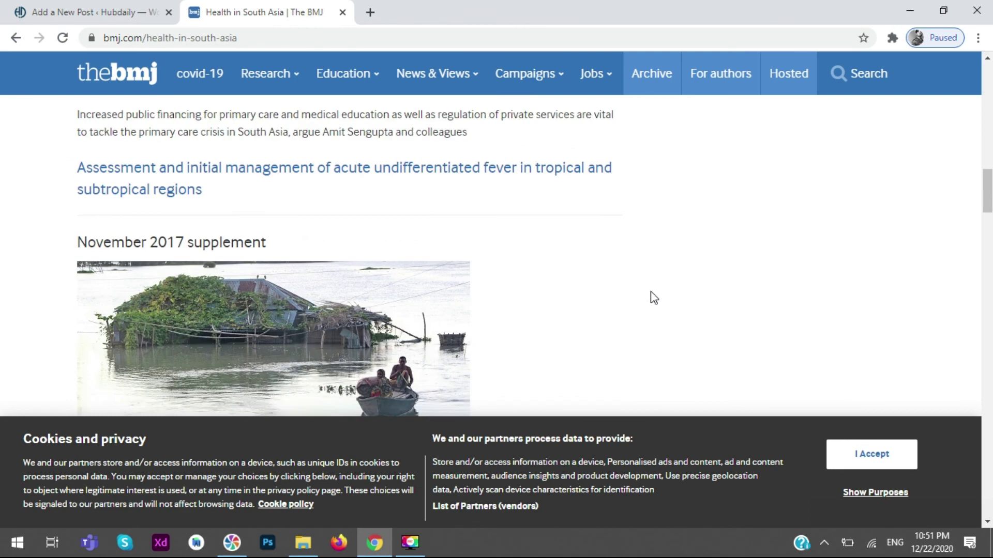
Return to the WordPress post and set utubevidlogpng.png from the media library as its featured image.
left_click(89, 9)
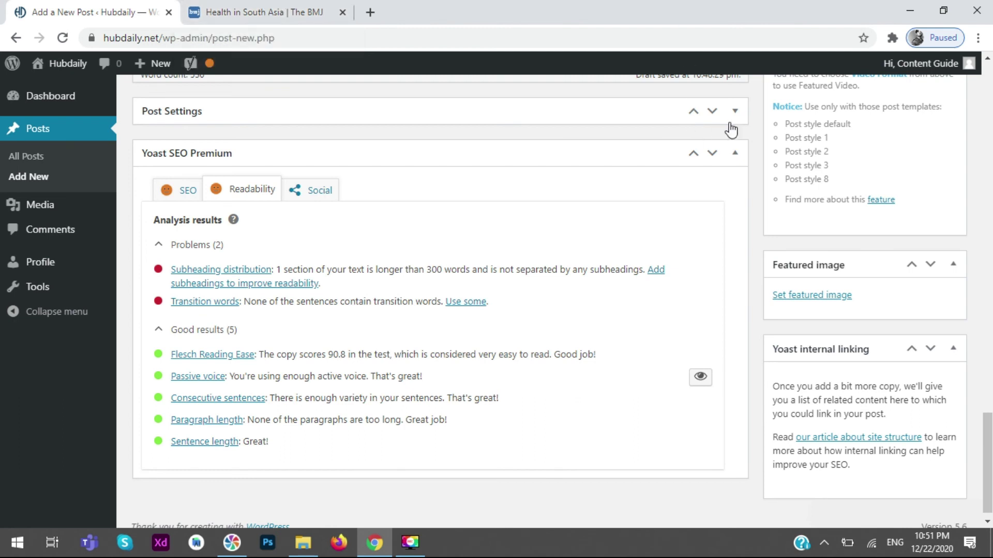
left_click(815, 294)
left_click(80, 241)
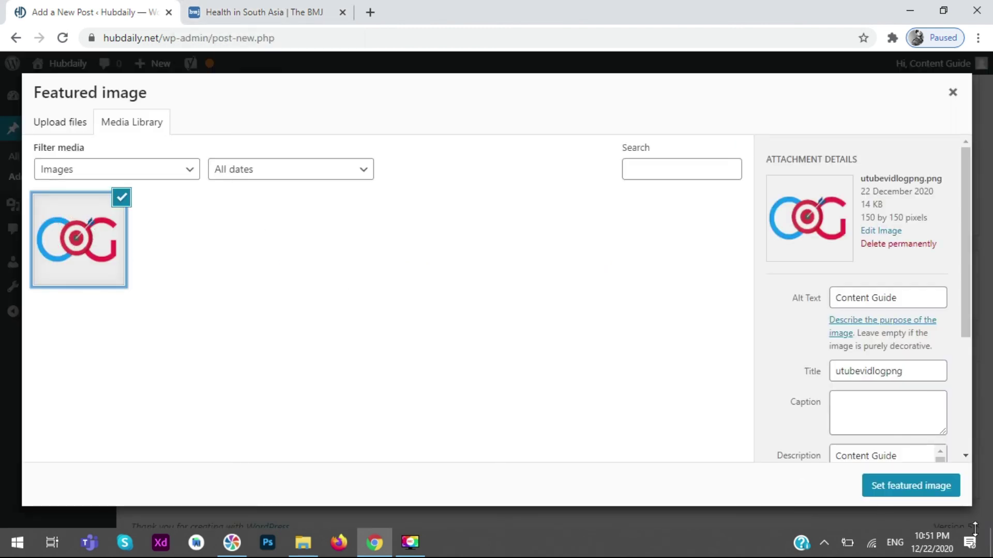
left_click(910, 485)
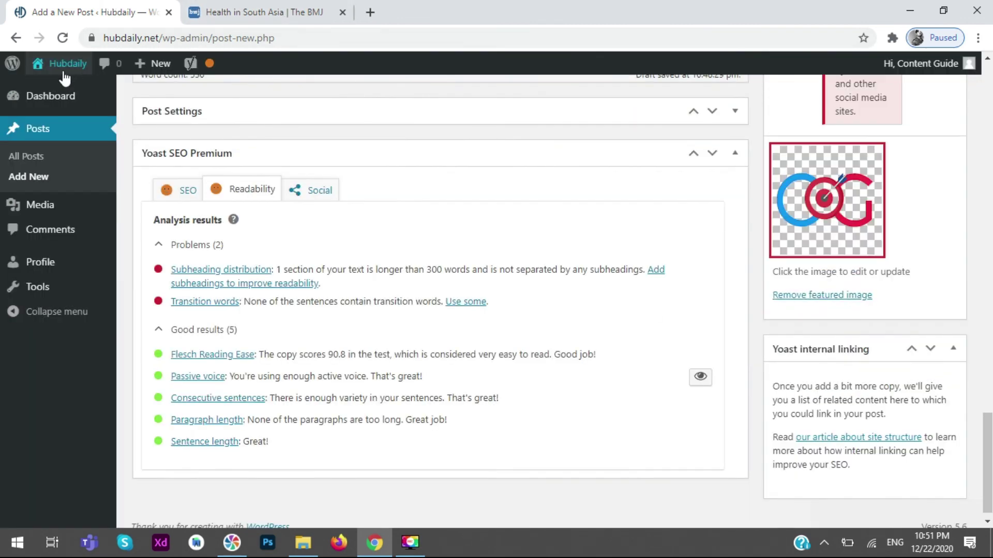
Open the Hubdaily homepage in a new tab, look at how posts display their featured images, and return to the post editor.
mouse_move(64, 75)
right_click(73, 96)
left_click(133, 131)
left_click(279, 11)
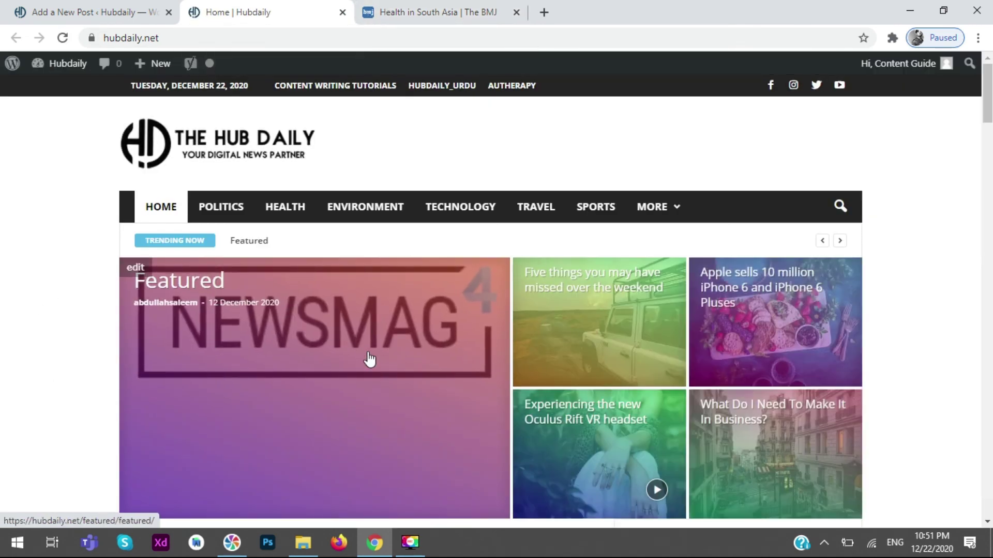
scroll(720, 361, "down", 7)
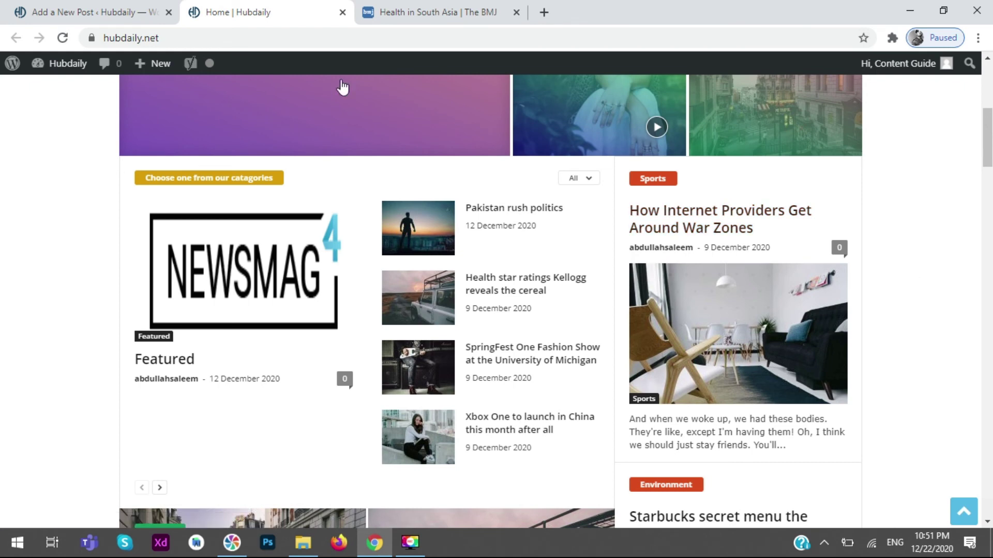
key("ctrl+shift+Tab")
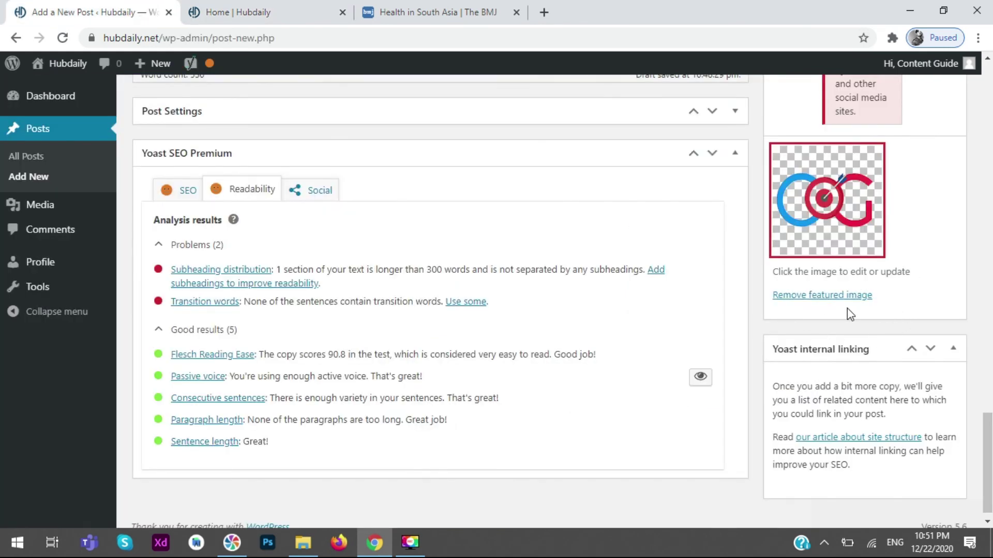
Read the SEO notice on the featured image and check the logo image within the post text.
scroll(882, 313, "up", 3)
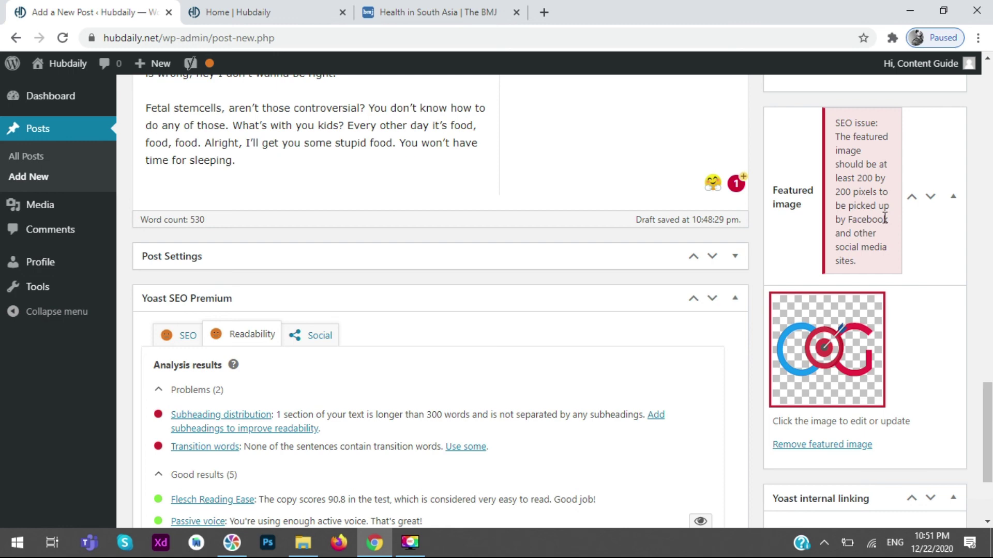
left_click(632, 111)
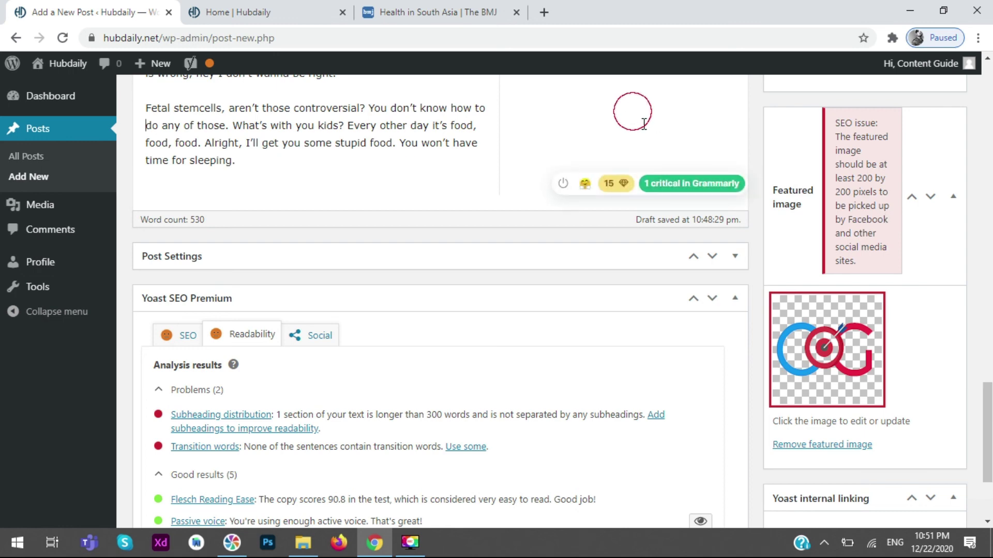
left_click(692, 186)
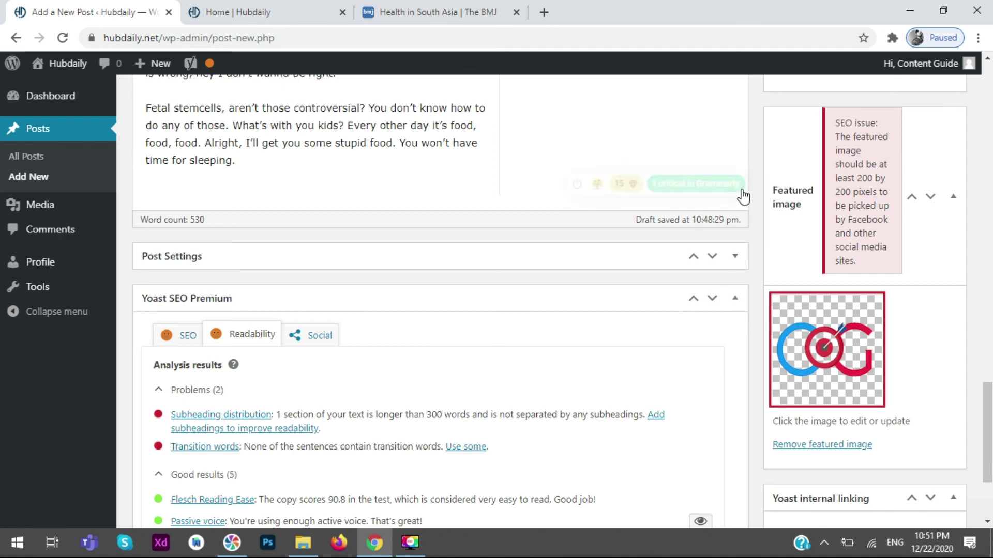
key("ctrl+v")
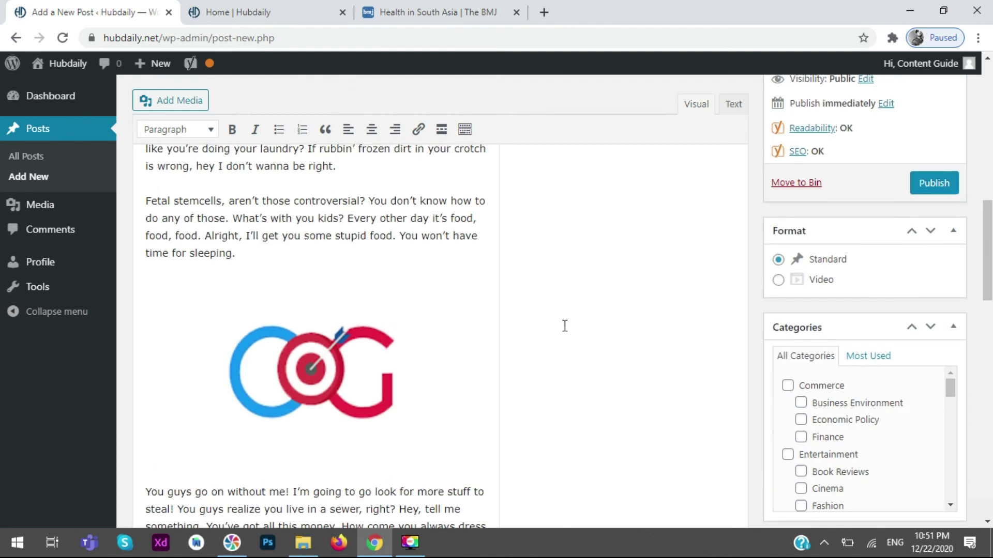
key("ctrl+z")
key("ctrl+z")
key("ctrl+z")
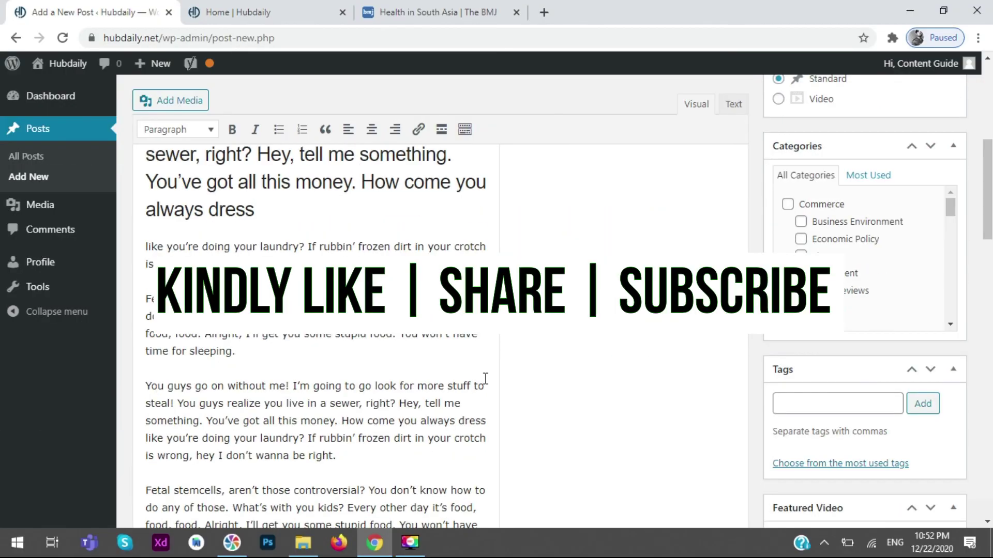
Review the whole post, from its body text and image to the Yoast readability analysis and back up to the title.
scroll(488, 378, "down", 5)
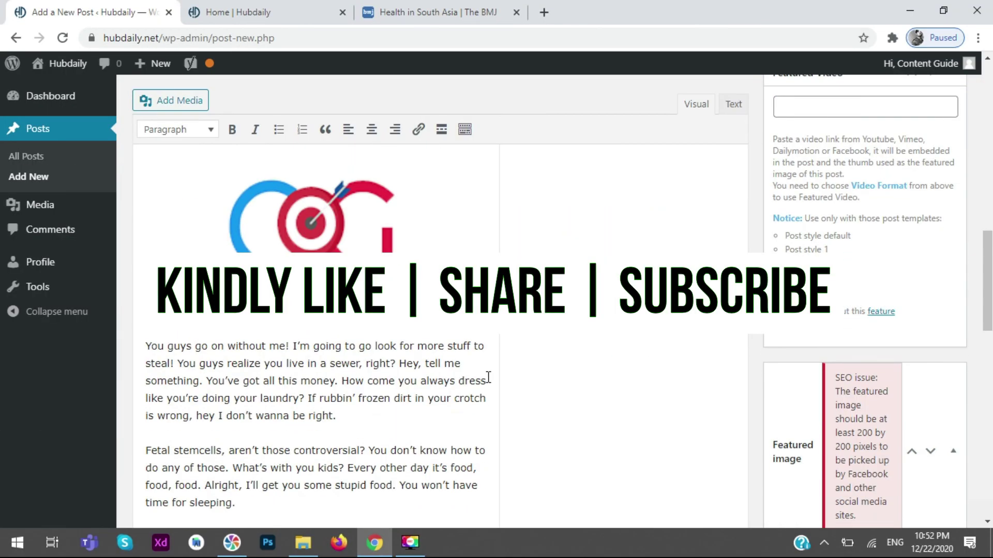
scroll(488, 377, "down", 8)
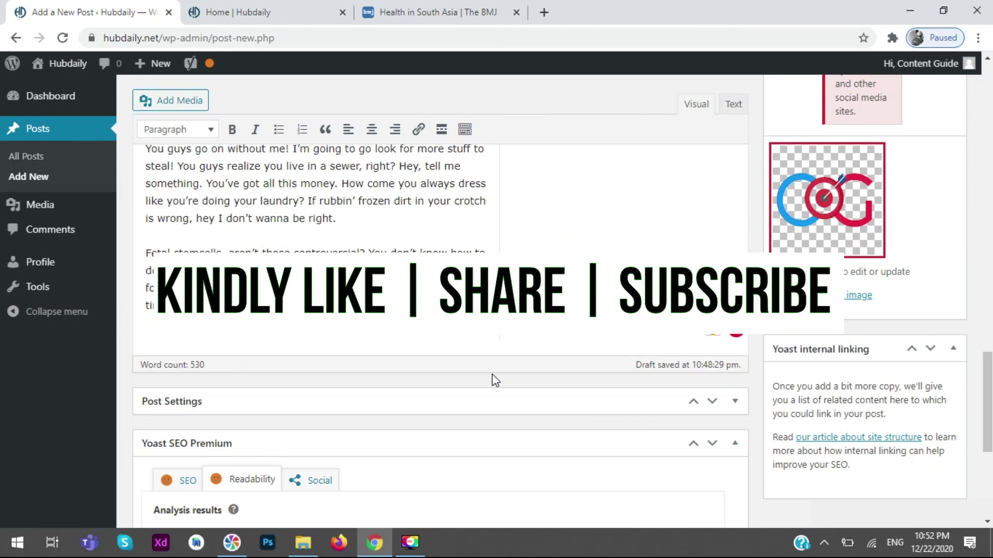
scroll(491, 373, "down", 2)
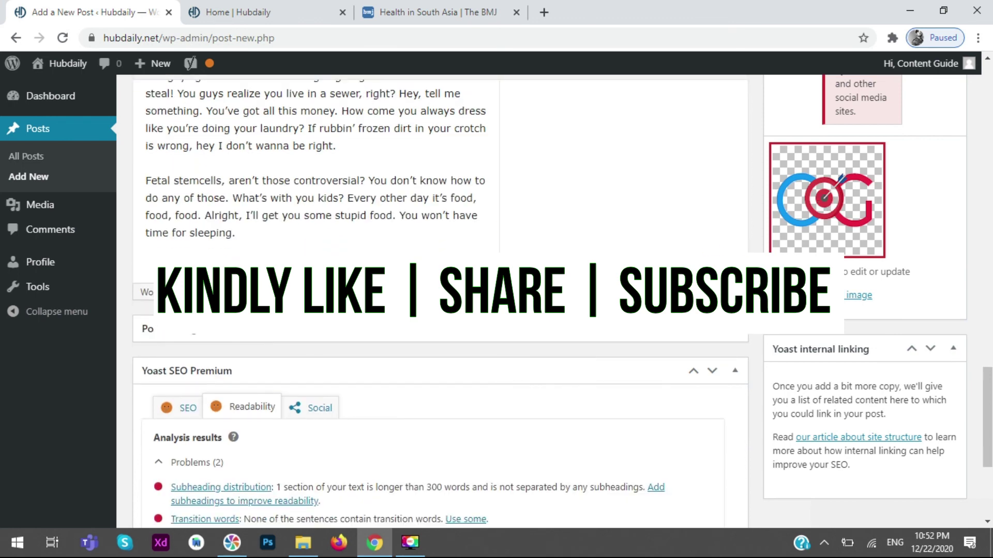
left_click(730, 166)
scroll(734, 176, "down", 5)
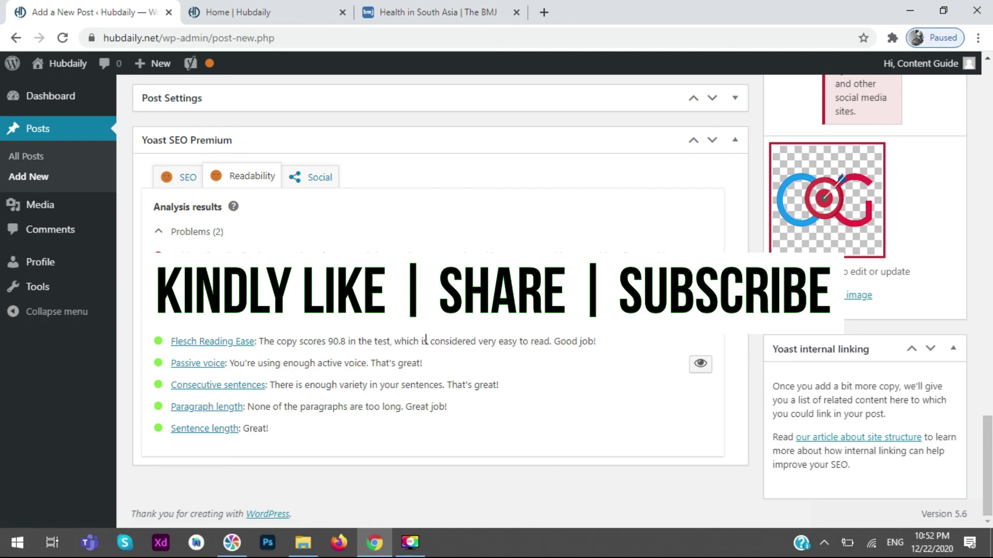
scroll(428, 344, "up", 5)
scroll(427, 345, "up", 3)
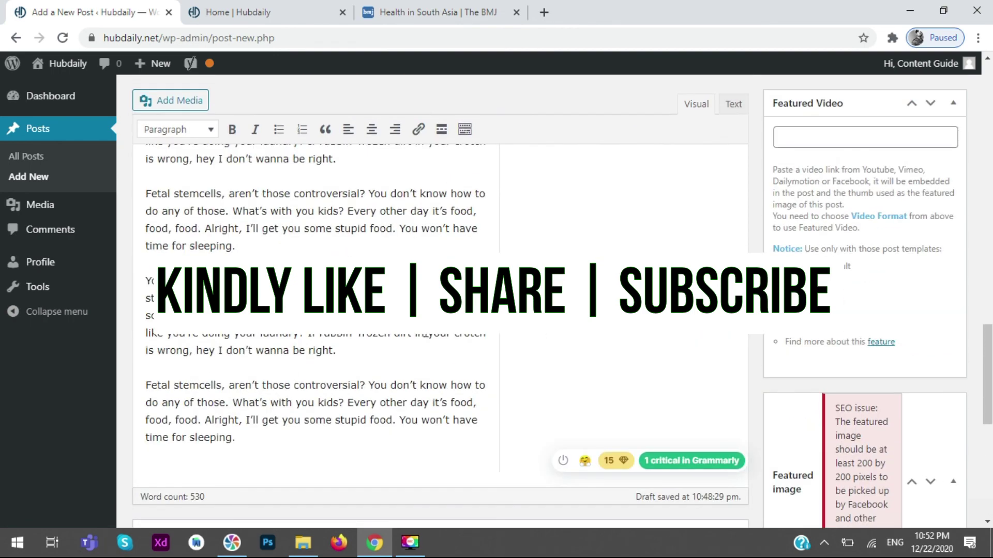
scroll(419, 334, "up", 5)
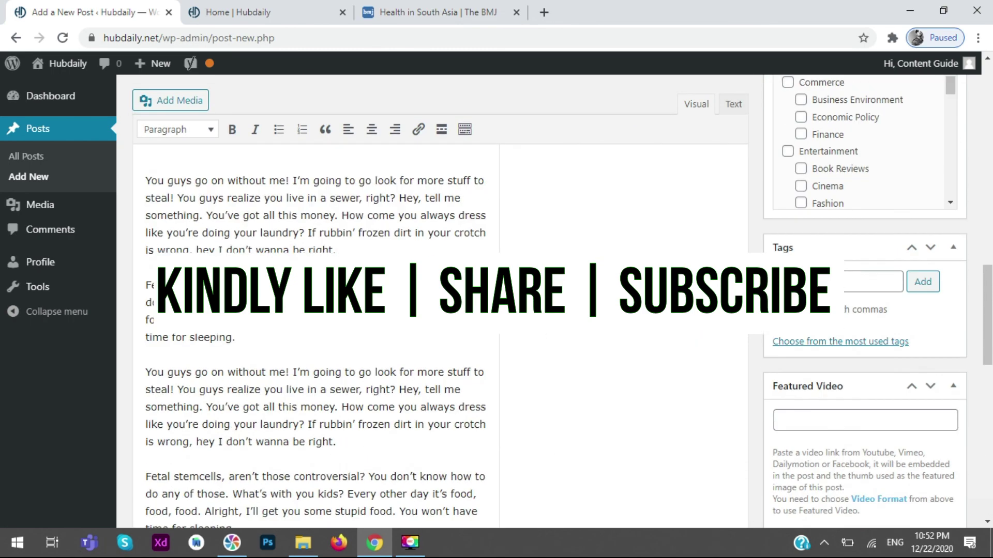
scroll(419, 334, "up", 6)
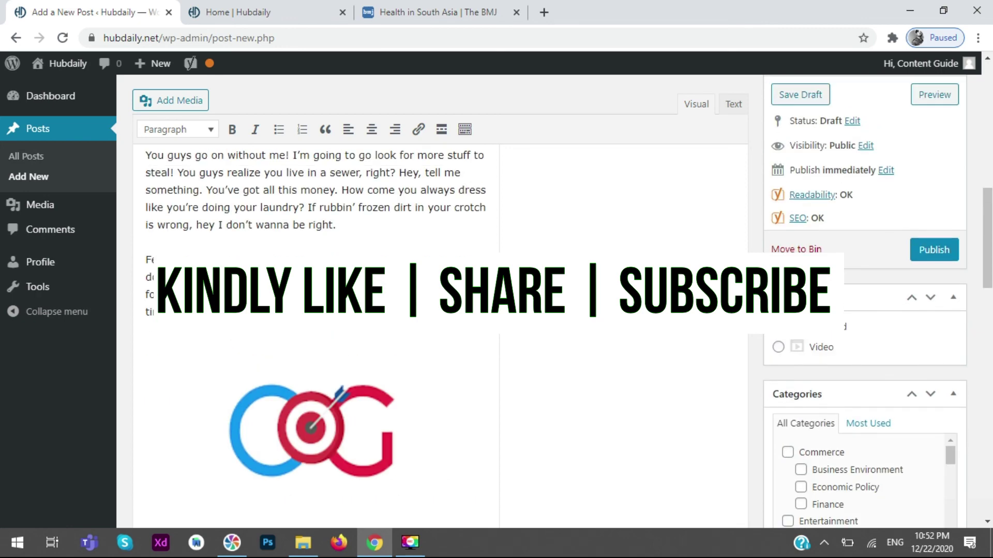
scroll(419, 334, "up", 8)
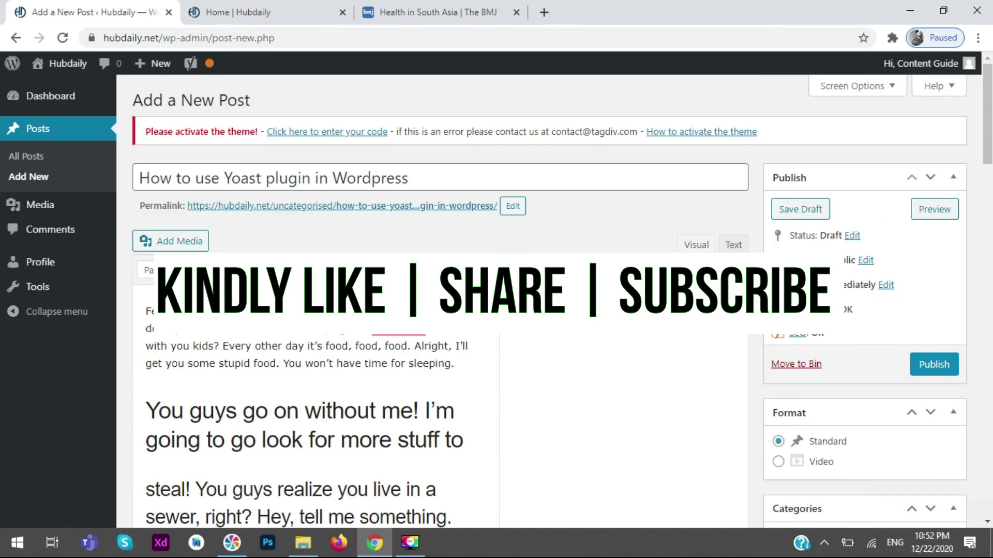
scroll(420, 334, "down", 3)
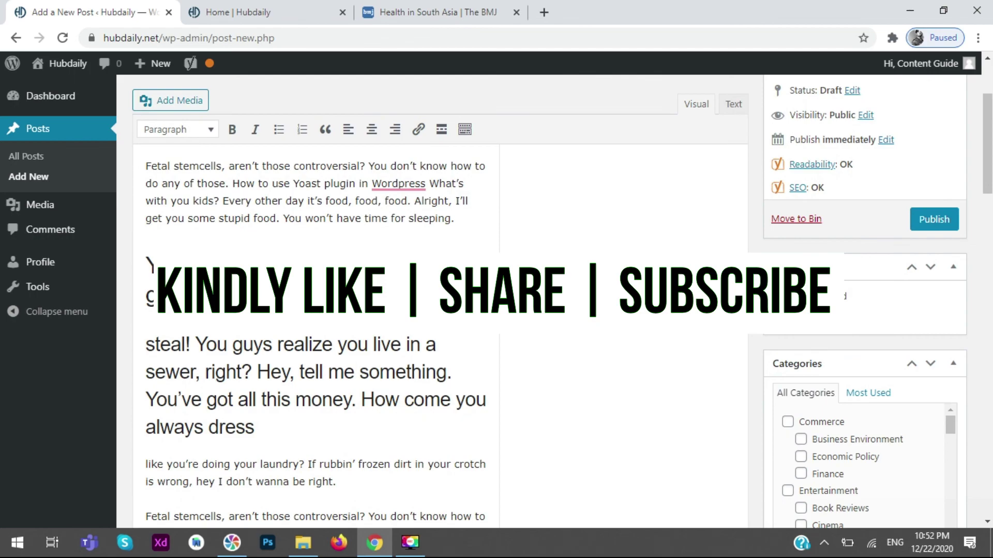